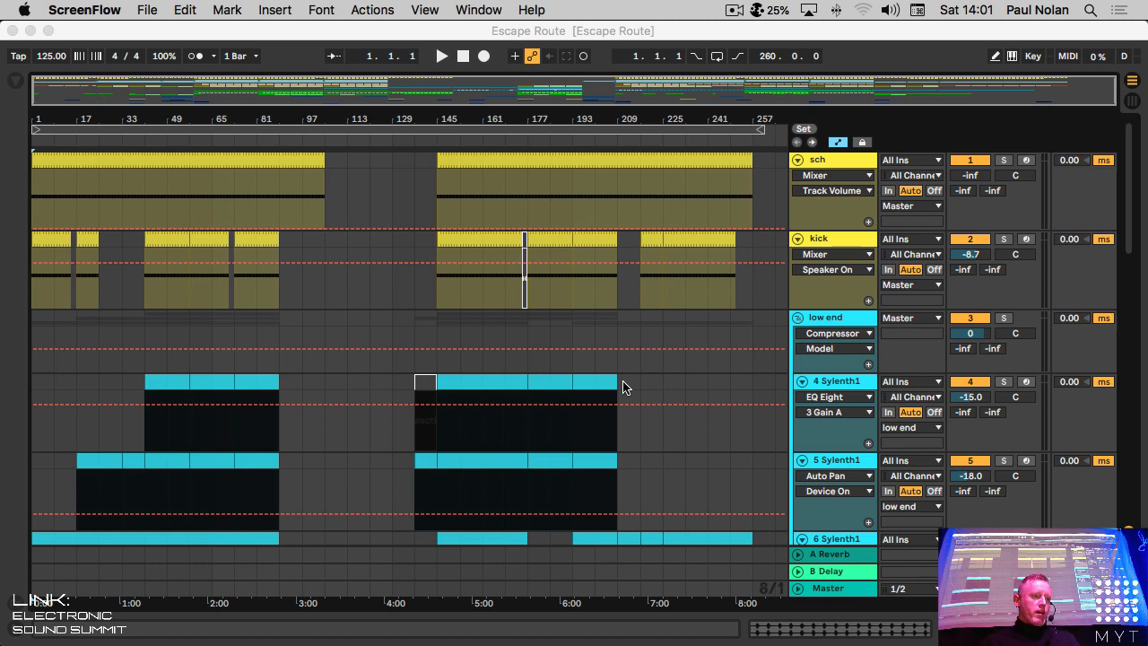
Step: Place the insert marker at bar 177 on the 8 Audio track inside the drums group
left_click(634, 388)
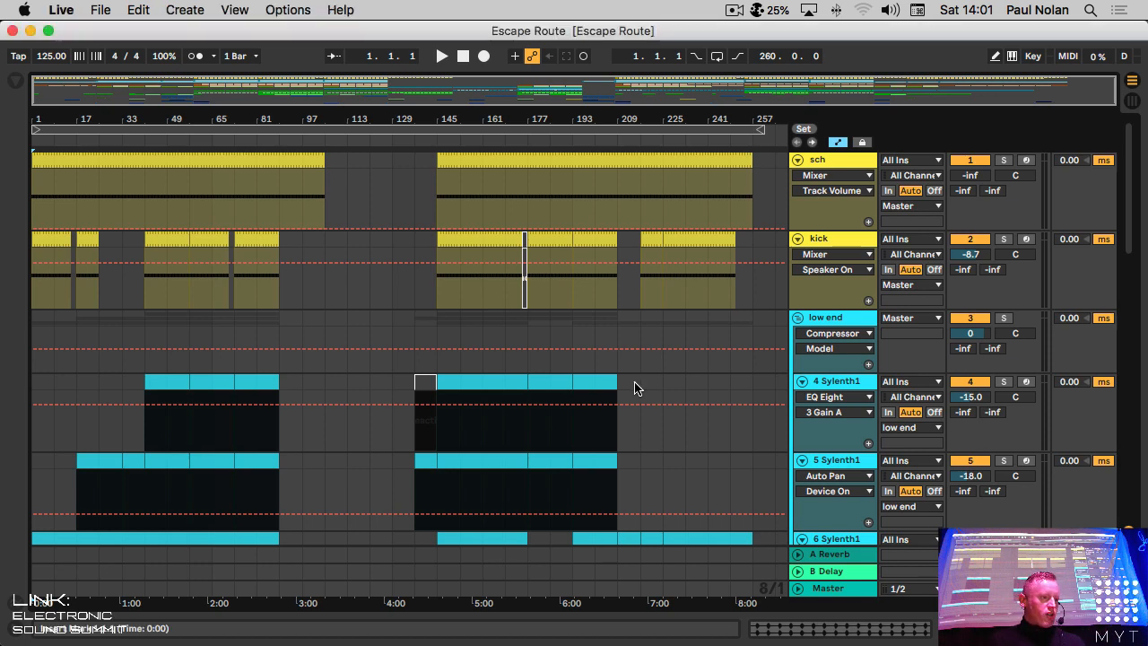
left_click(551, 361)
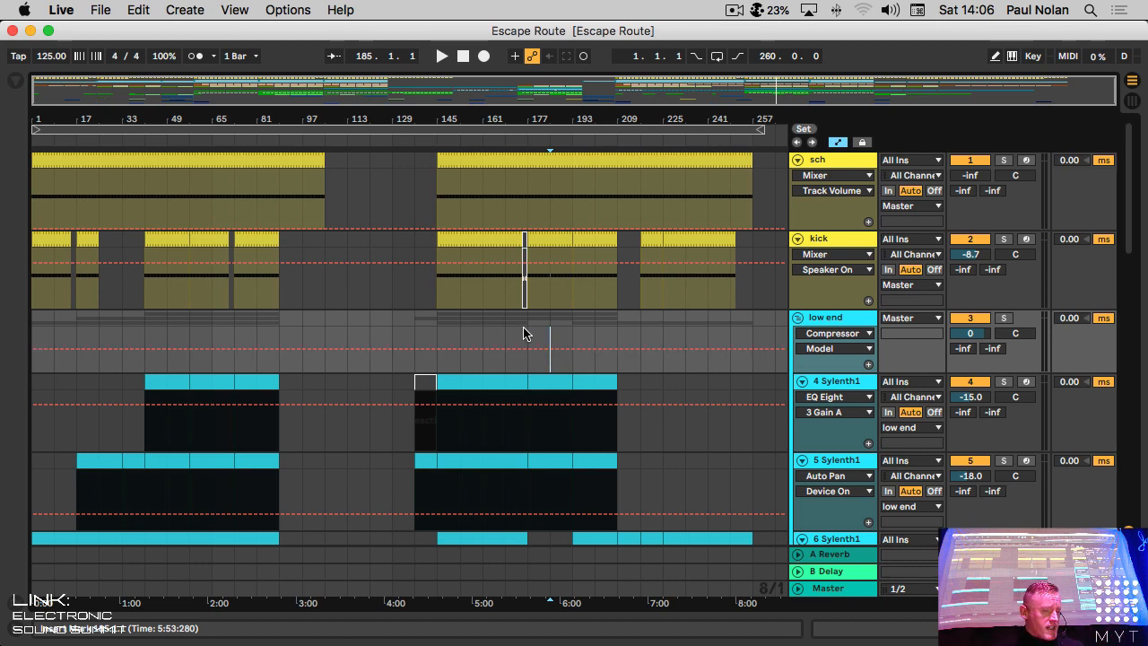
scroll(523, 330, "down", 8)
scroll(520, 329, "down", 7)
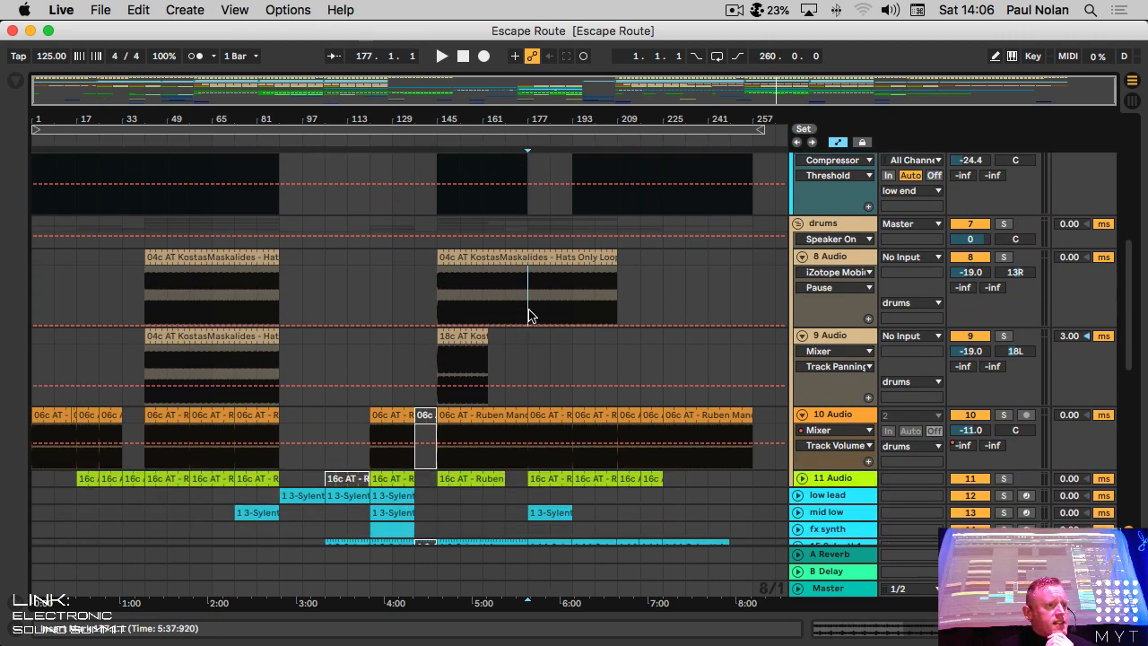
left_click(530, 315)
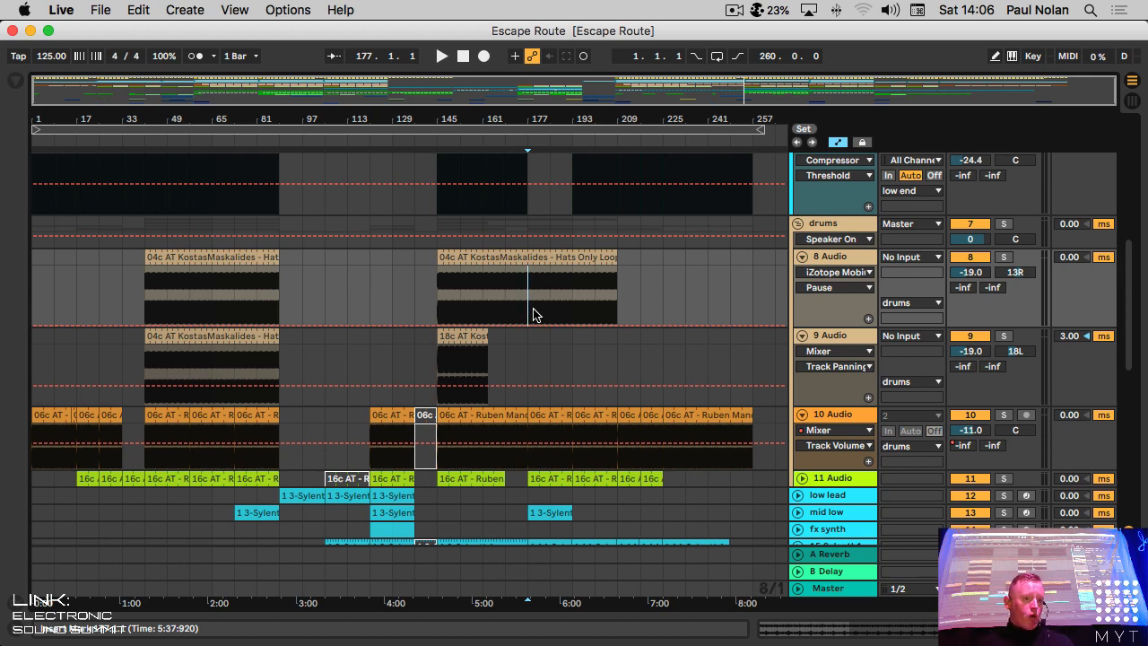
Step: Switch to Session View, narrow the browser, and hide the device view so the mixer faders have full height
key("Tab")
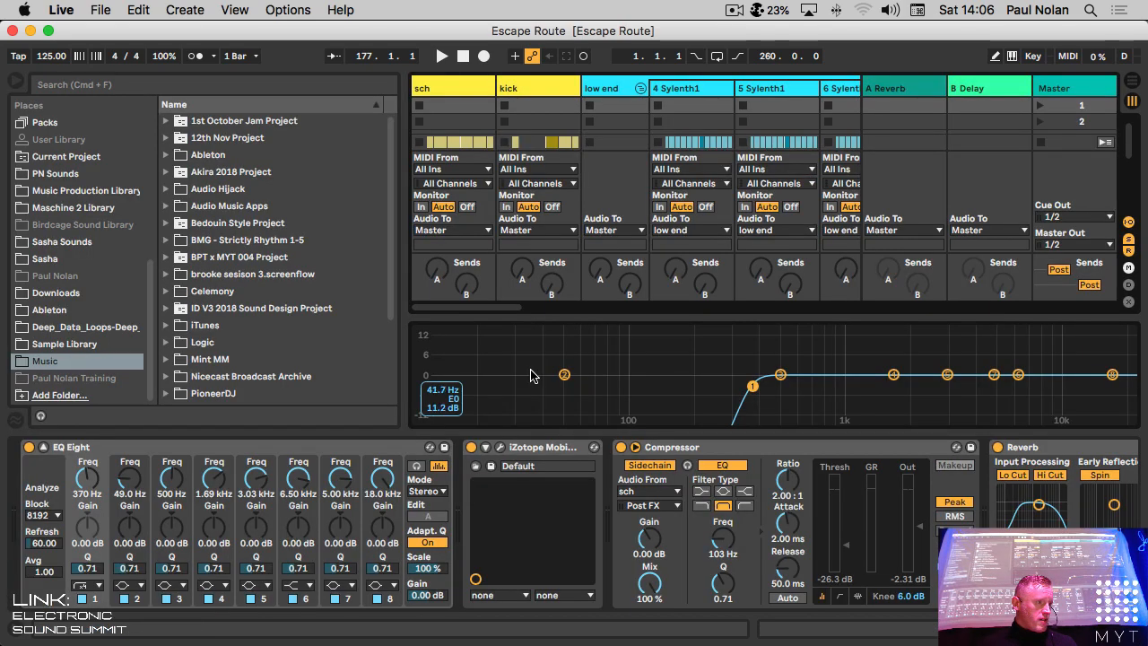
left_click_drag(483, 316, 422, 382)
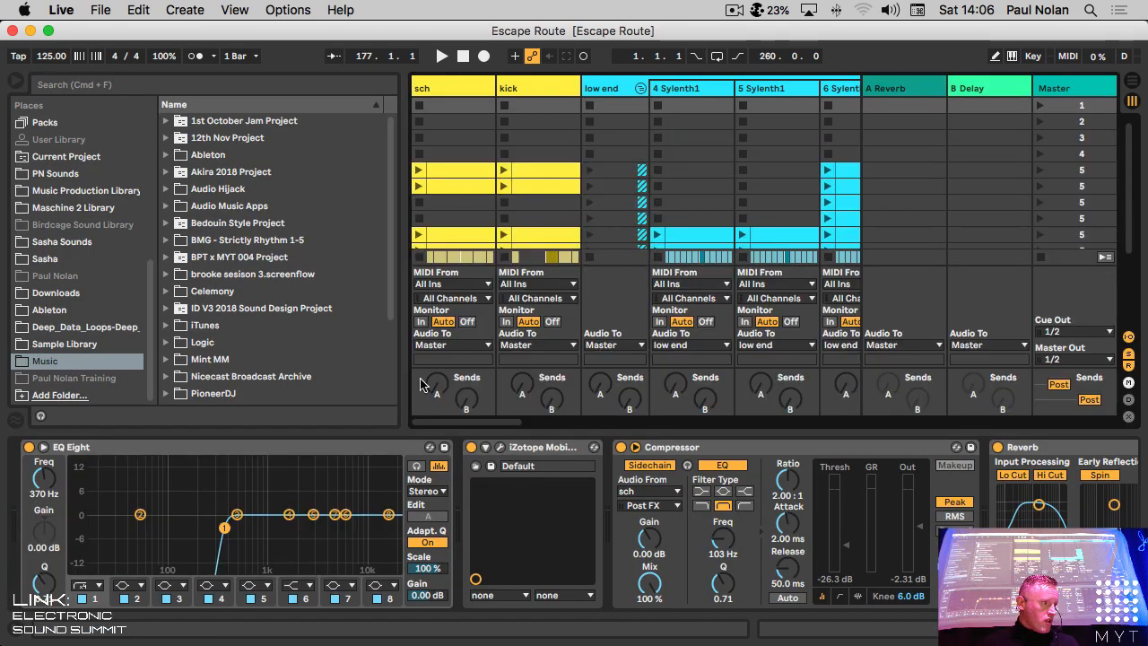
left_click_drag(404, 332, 79, 341)
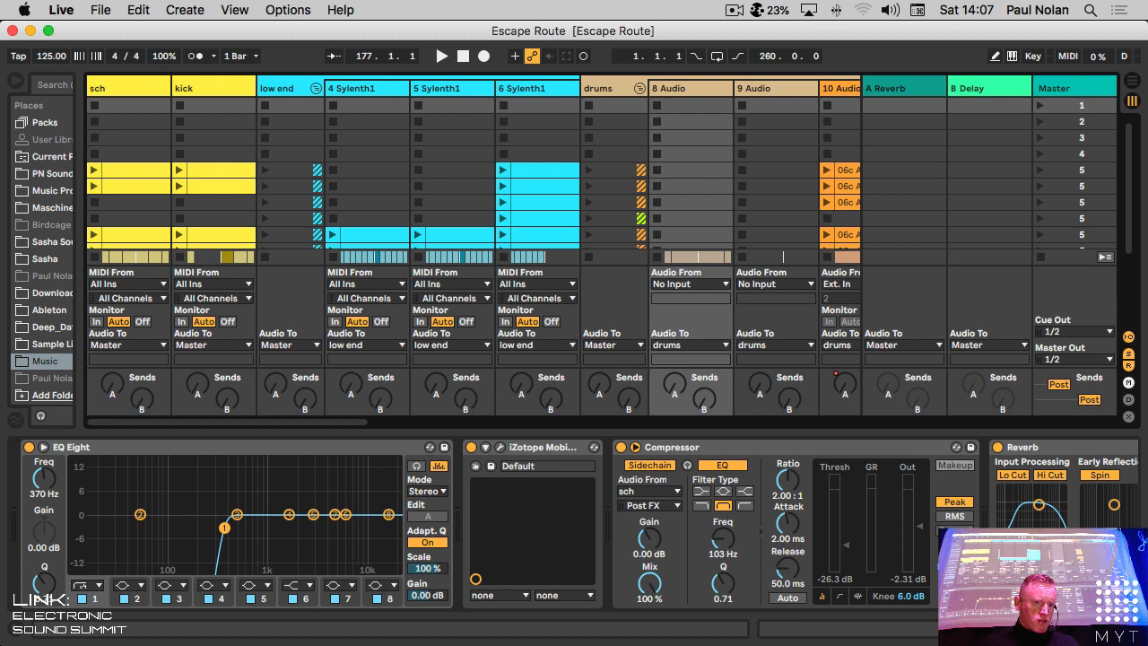
left_click(1132, 629)
scroll(650, 441, "right", 2)
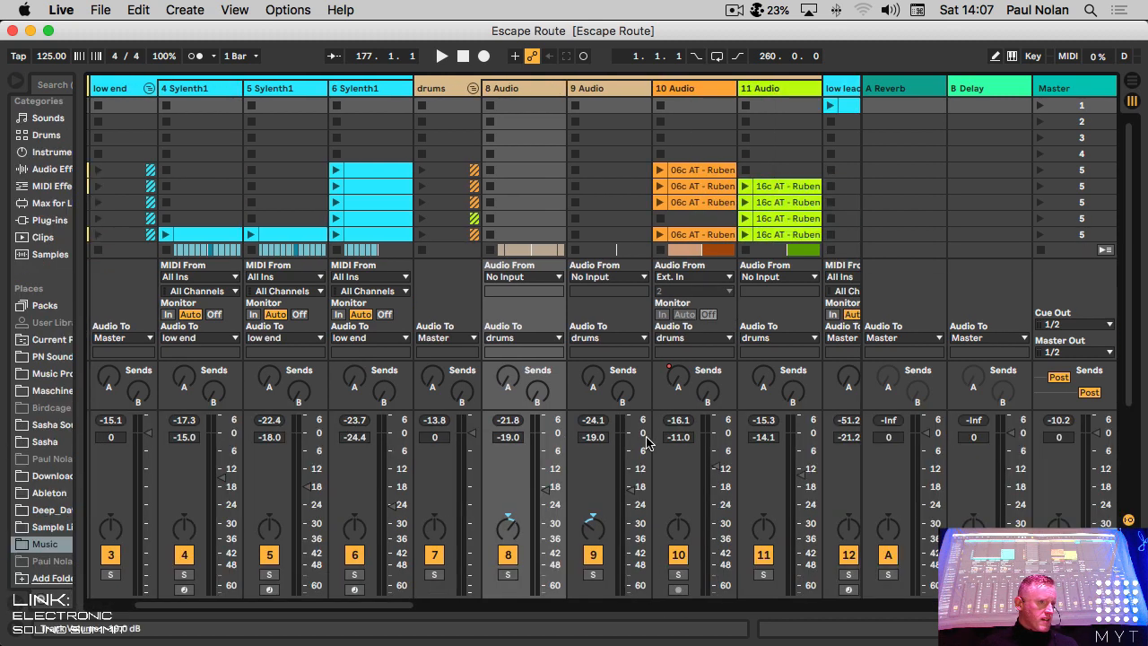
scroll(695, 424, "left", 2)
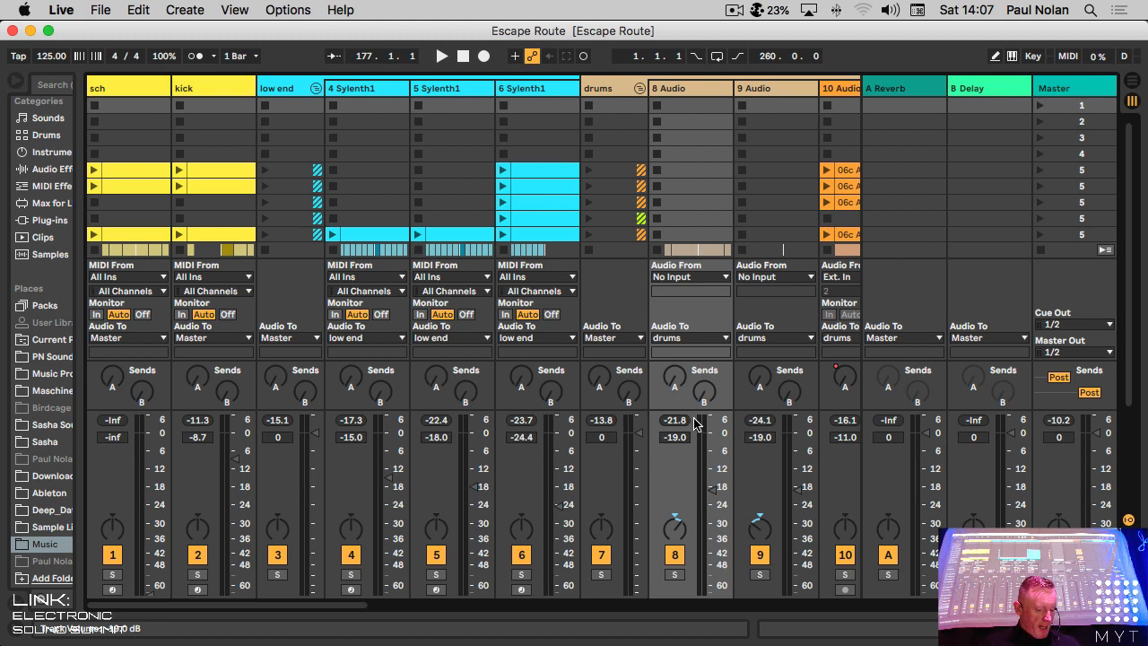
Step: Lower the computer's output volume to just under half
key("XF86AudioRaiseVolume")
key("XF86AudioLowerVolume")
key("XF86AudioLowerVolume")
key("XF86AudioLowerVolume")
key("XF86AudioLowerVolume")
key("XF86AudioLowerVolume")
key("XF86AudioLowerVolume")
key("XF86AudioLowerVolume")
key("XF86AudioLowerVolume")
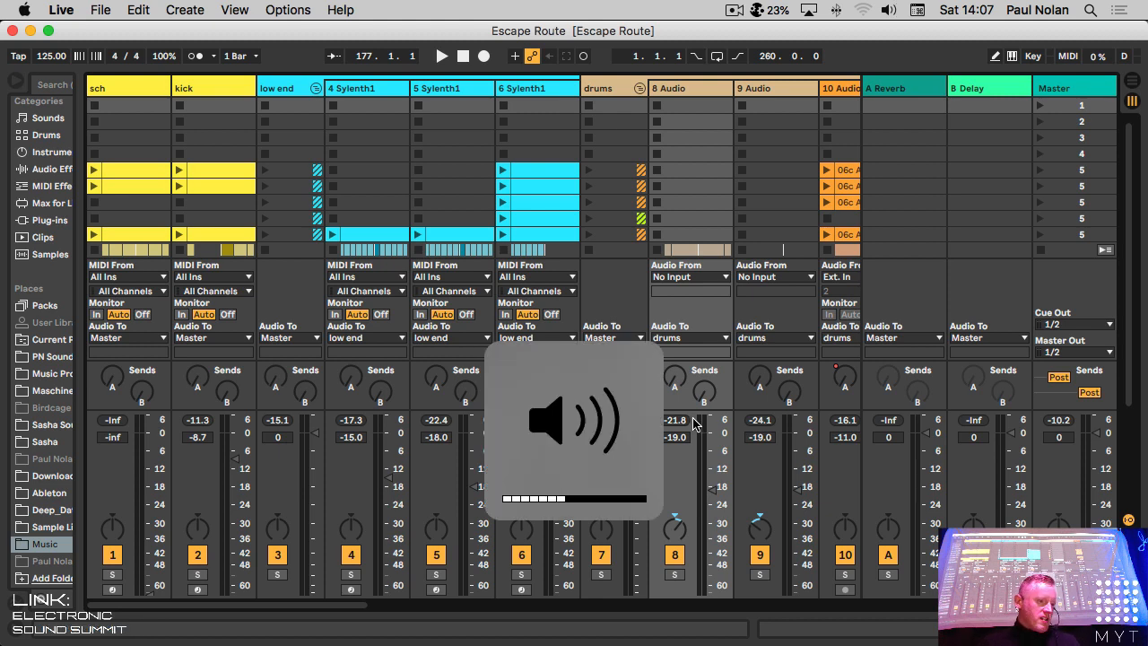
Step: Play the song from bar 177 to check the mixer levels, lowering the computer's output volume further, and stop playback
key("space")
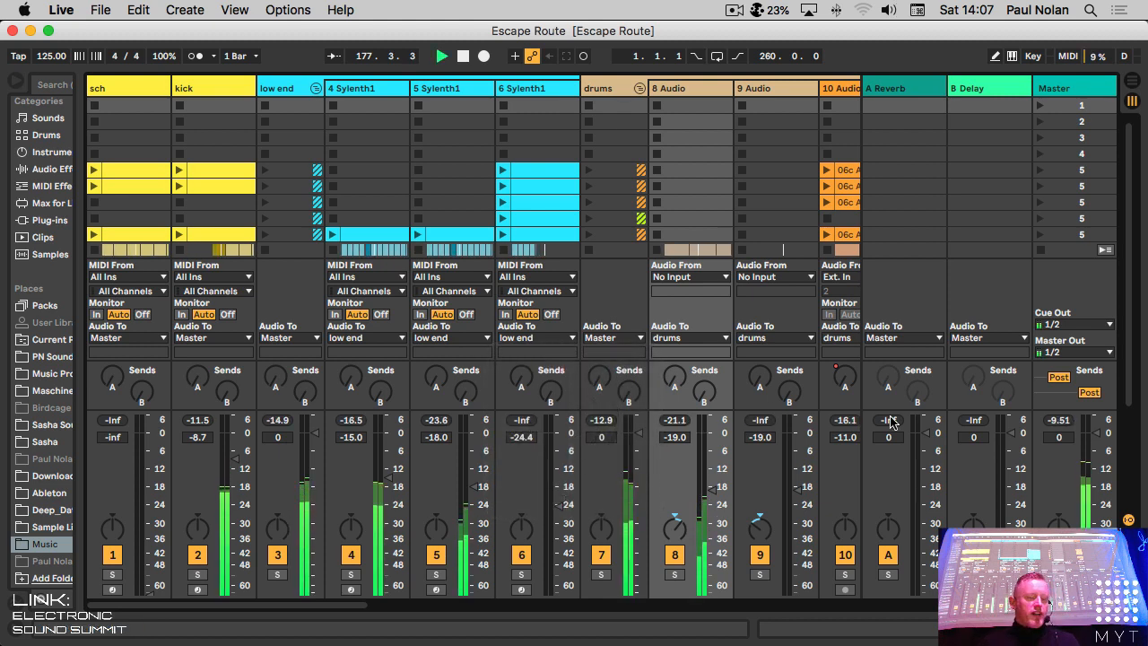
key("XF86AudioLowerVolume")
key("XF86AudioLowerVolume")
key("XF86AudioLowerVolume")
key("XF86AudioLowerVolume")
key("XF86AudioLowerVolume")
key("XF86AudioLowerVolume")
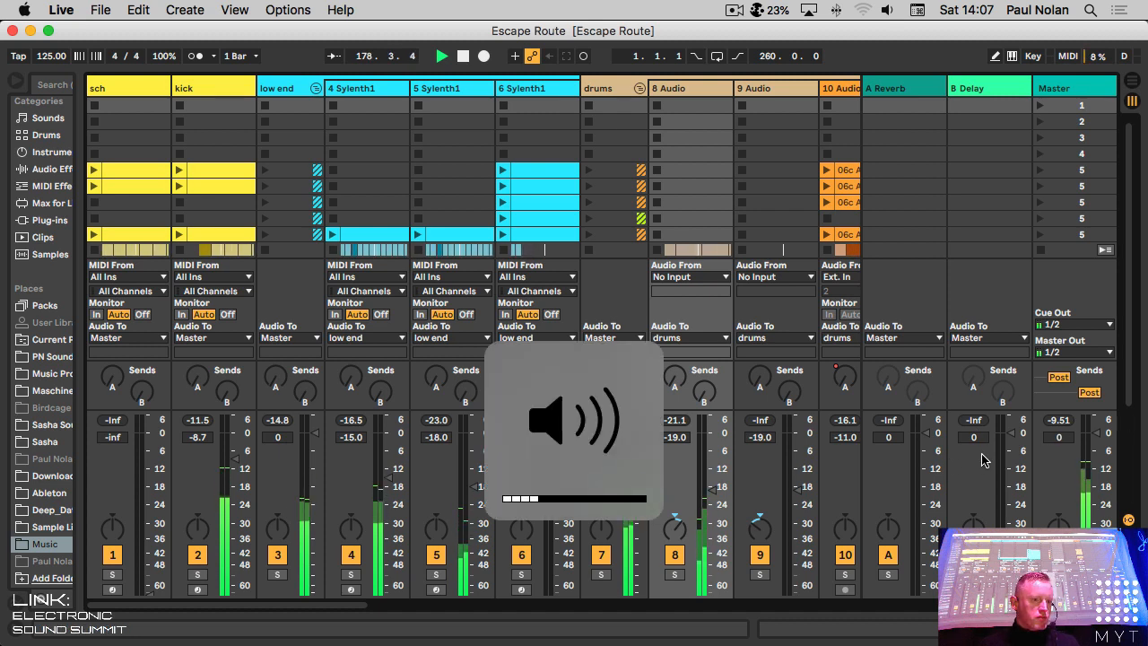
key("XF86AudioLowerVolume")
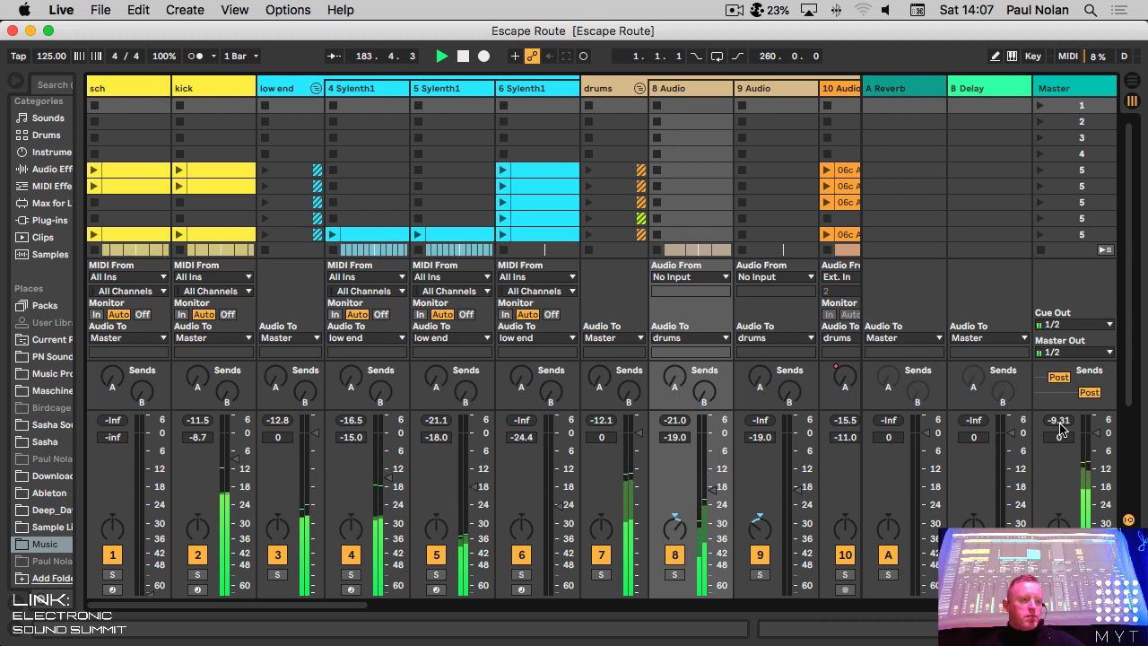
key("space")
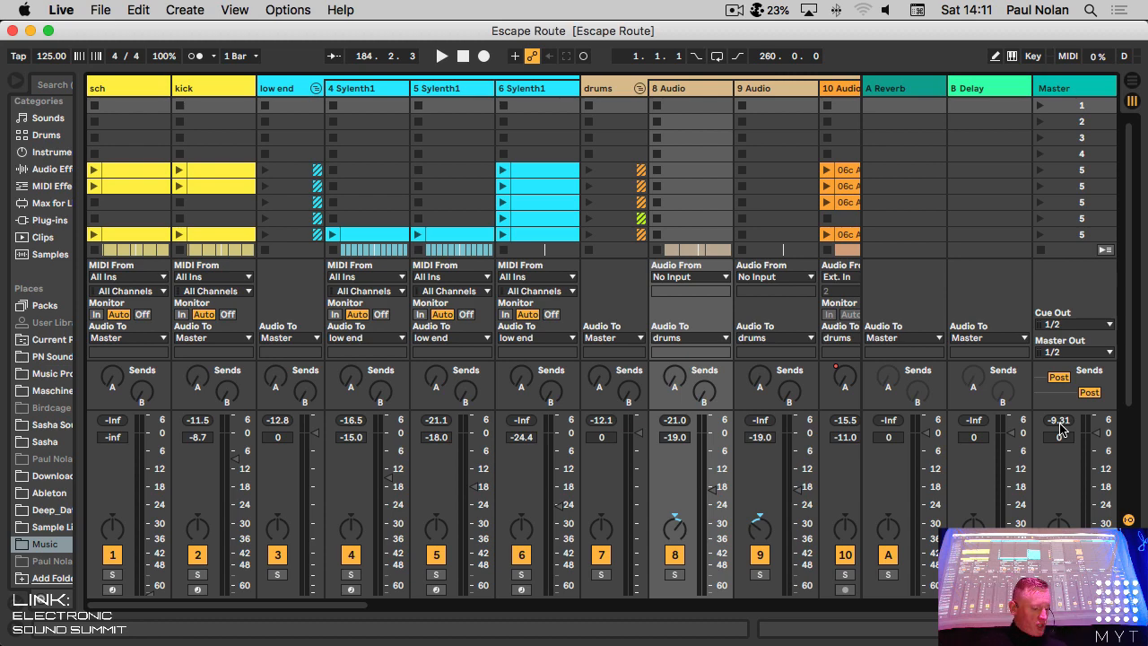
Step: Return to Arrangement View and keep Mixer as the automation device shown on the sch track
key("Tab")
scroll(773, 300, "up", 2)
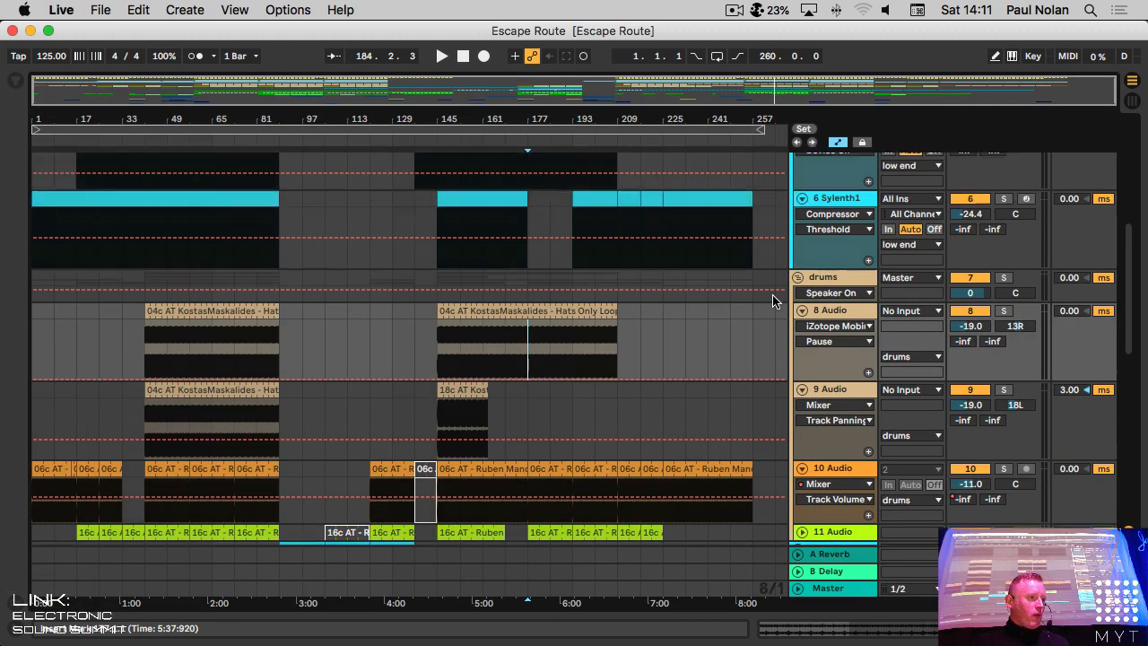
scroll(772, 301, "up", 5)
left_click(845, 176)
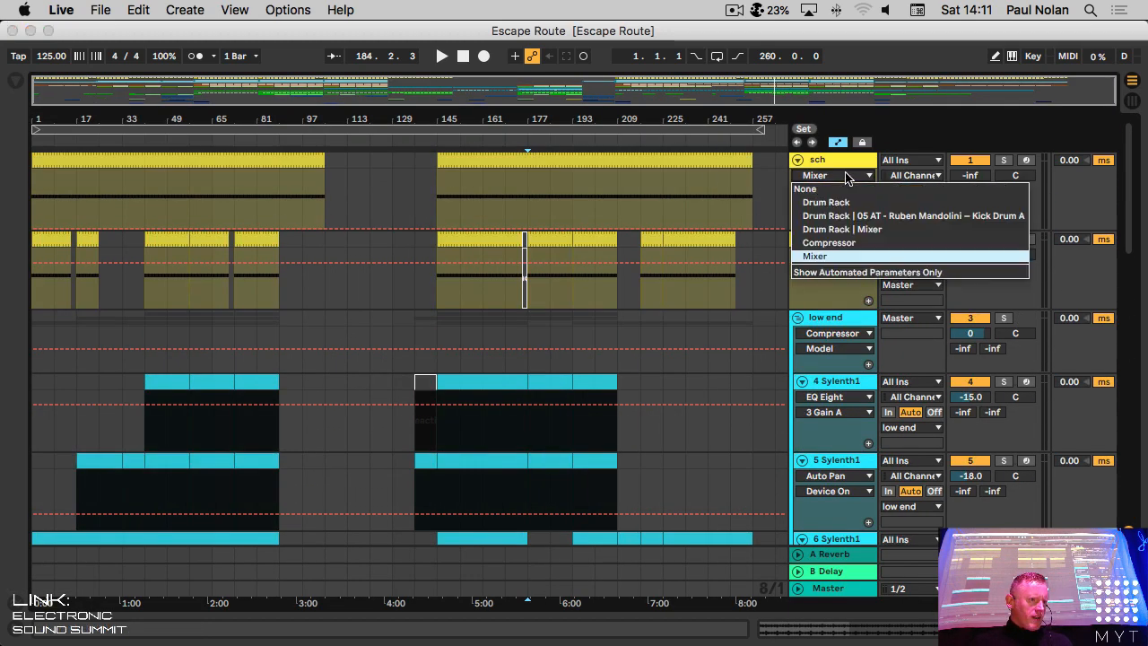
left_click(839, 256)
Step: Show the Sylenth1 filter cutoff automation on the 4 Sylenth1 track and the Auto Filter Frequency automation on the 5 Sylenth1 track
left_click(834, 397)
left_click(822, 421)
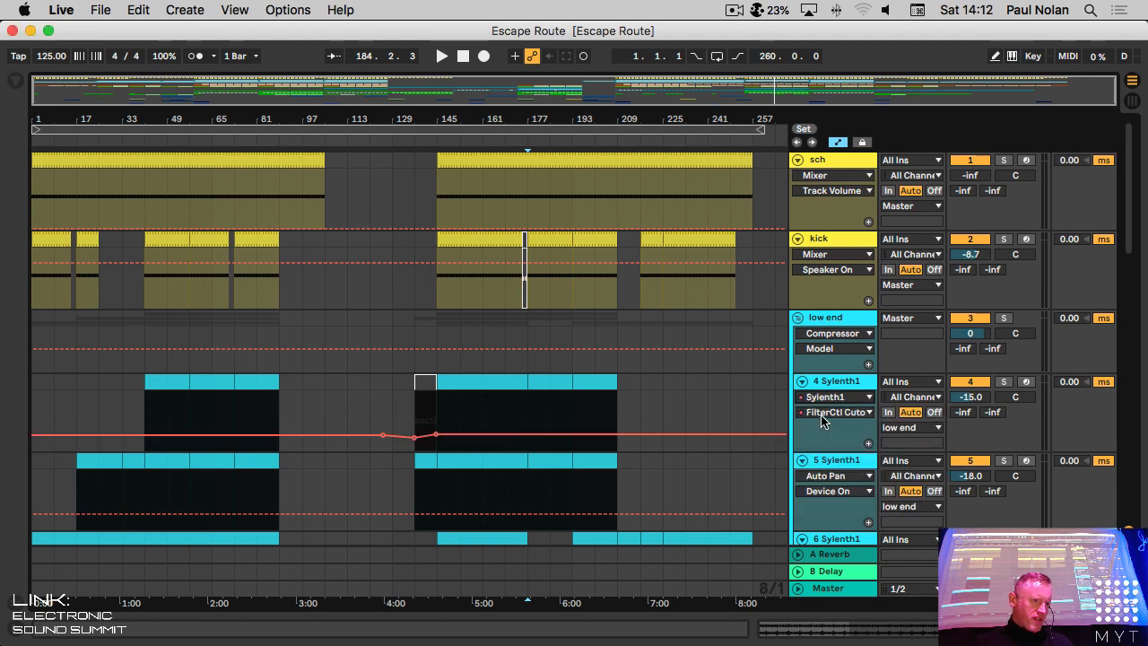
left_click(822, 419)
left_click(822, 419)
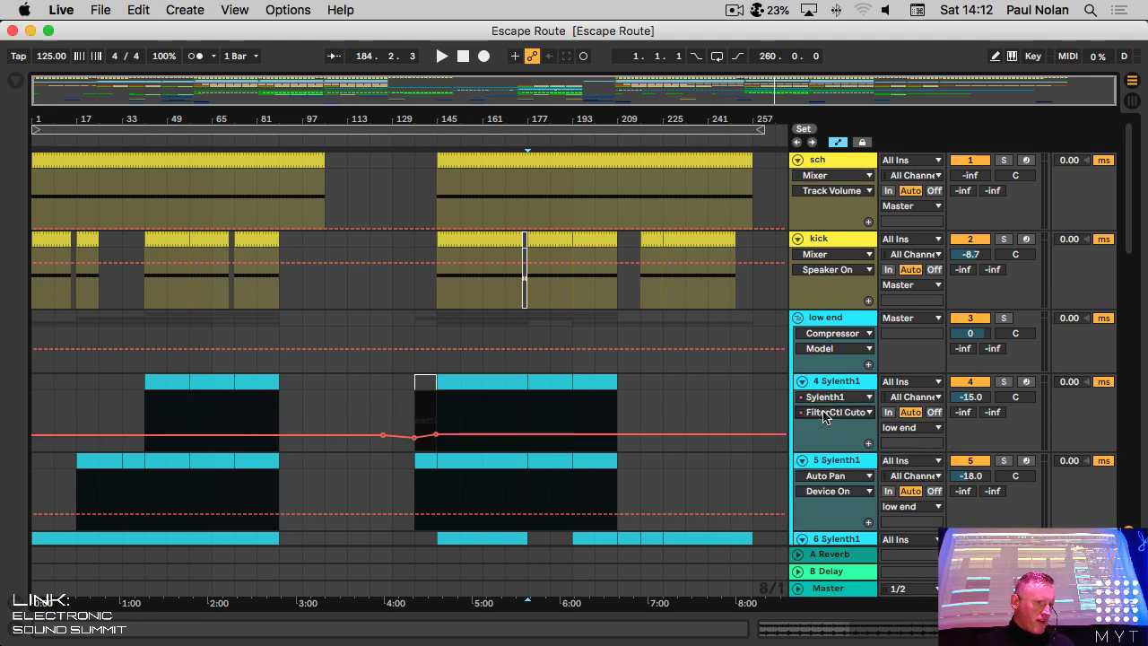
left_click(825, 477)
left_click(810, 524)
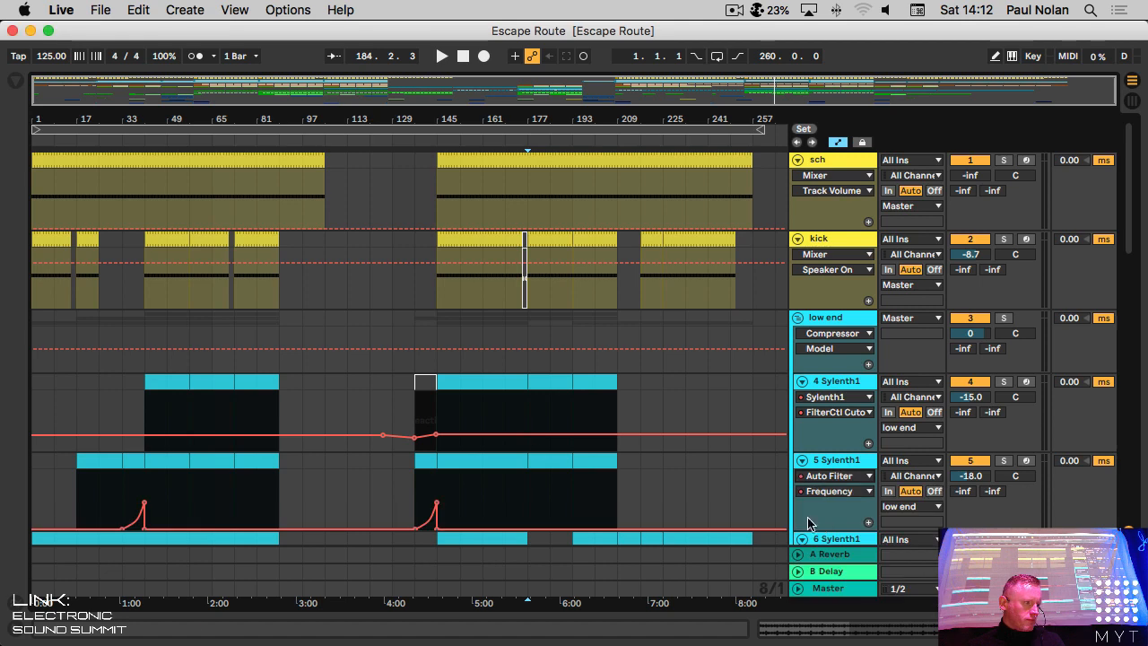
Step: Open the Export Audio/Video settings, review the Rendered Track choices while keeping Master, and cancel the export
scroll(506, 457, "down", 4)
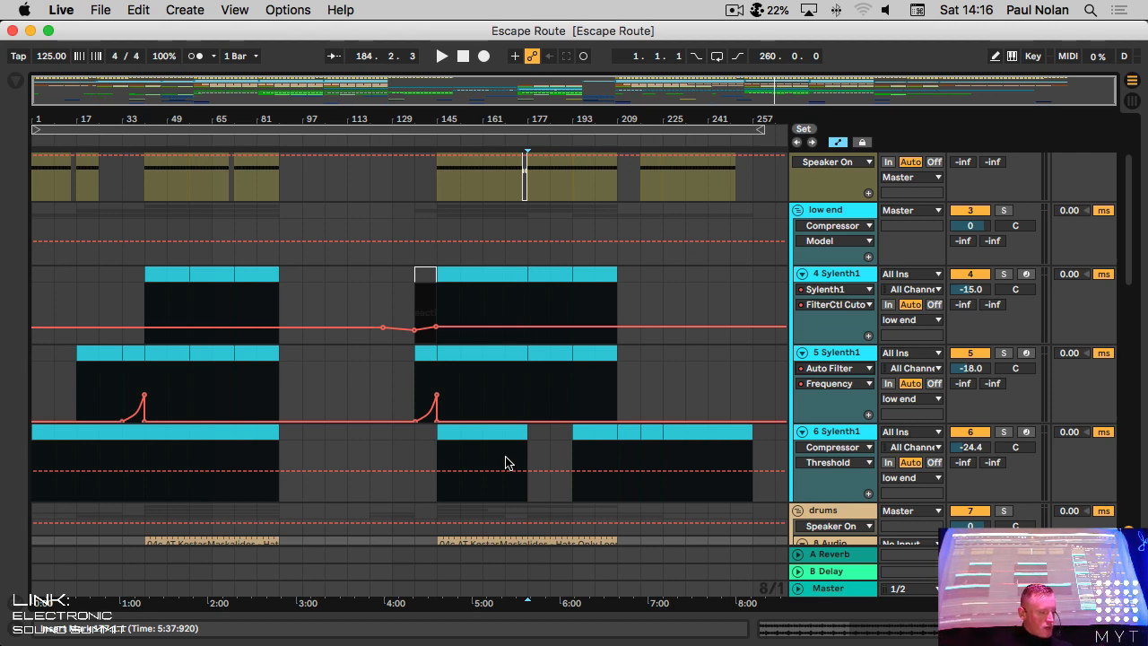
left_click(61, 10)
mouse_move(100, 10)
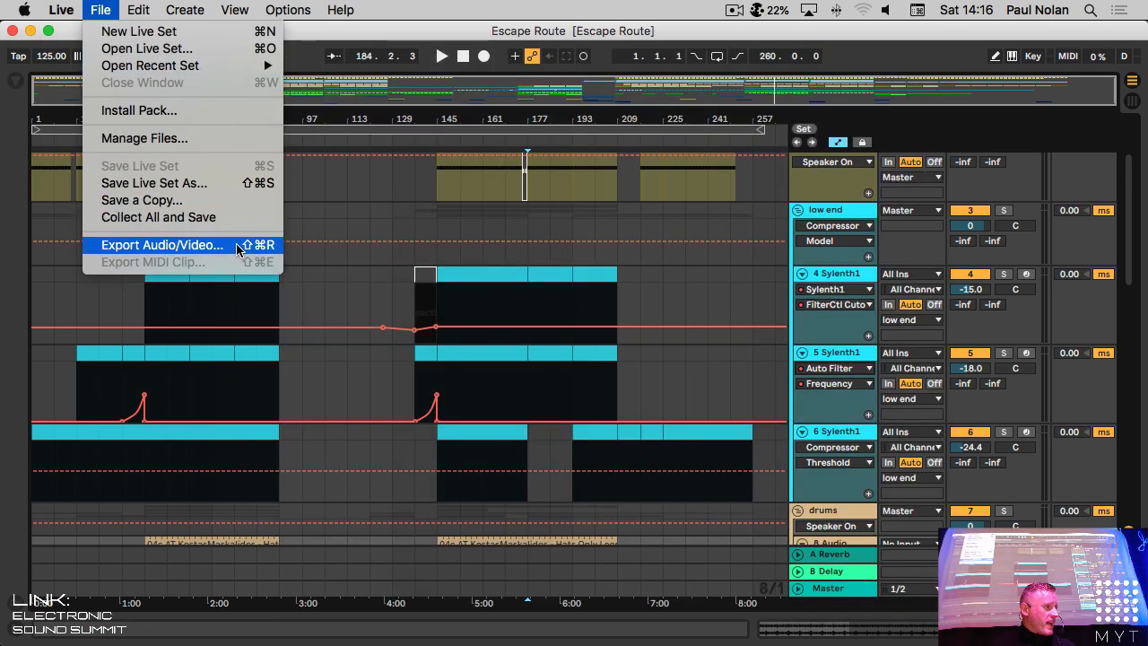
left_click(161, 245)
left_click(585, 82)
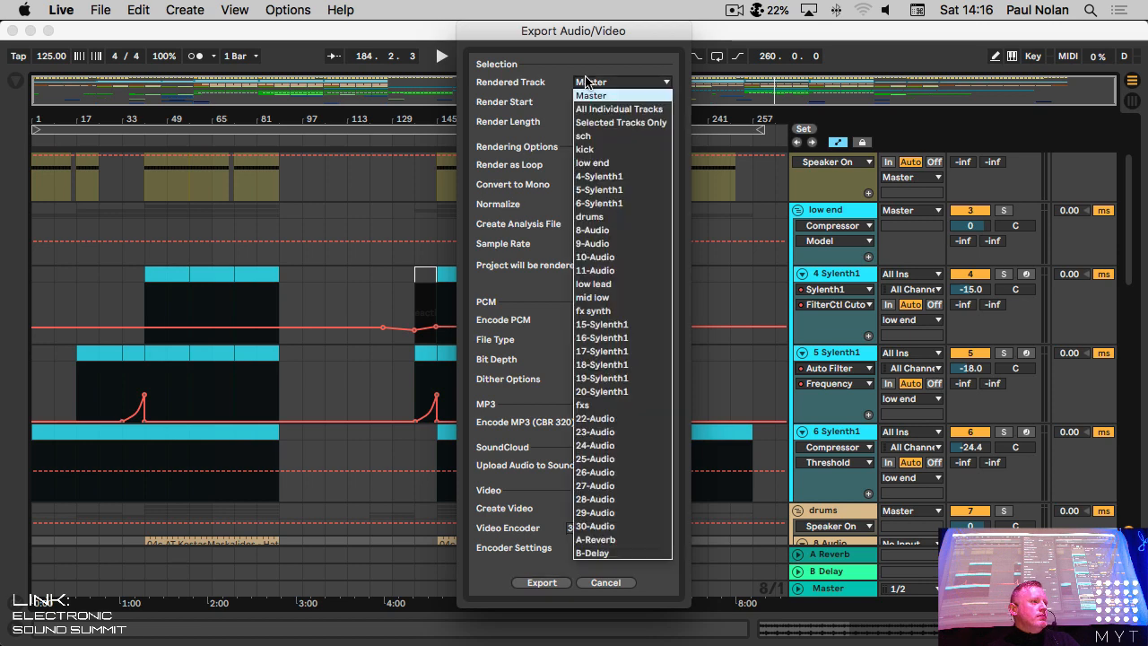
left_click(647, 77)
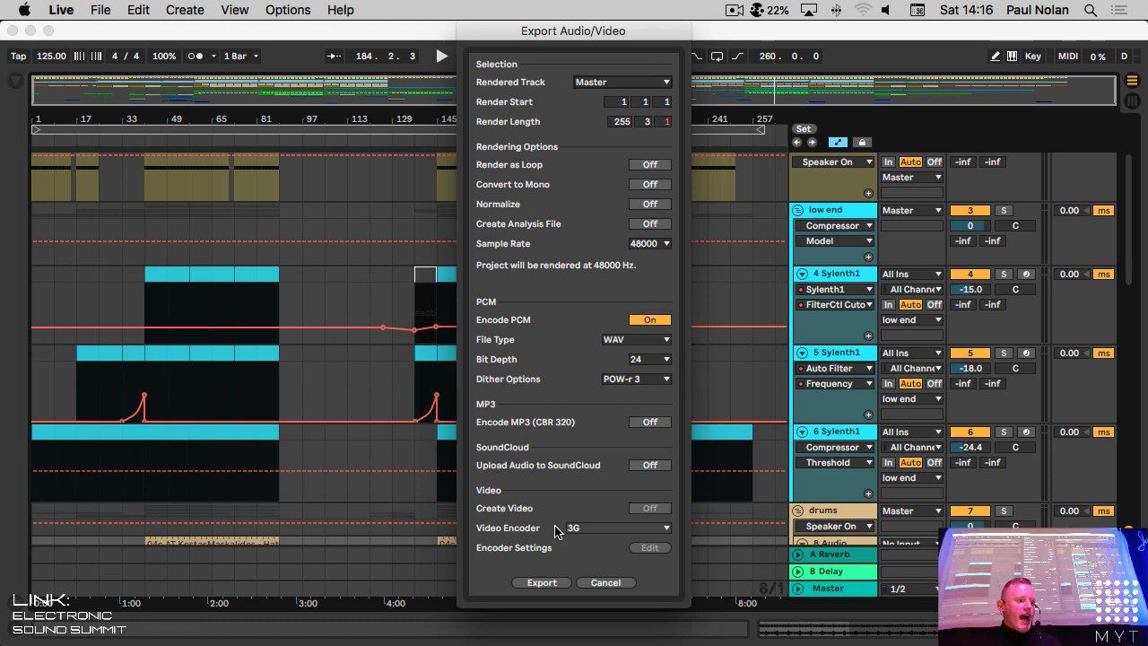
left_click(604, 584)
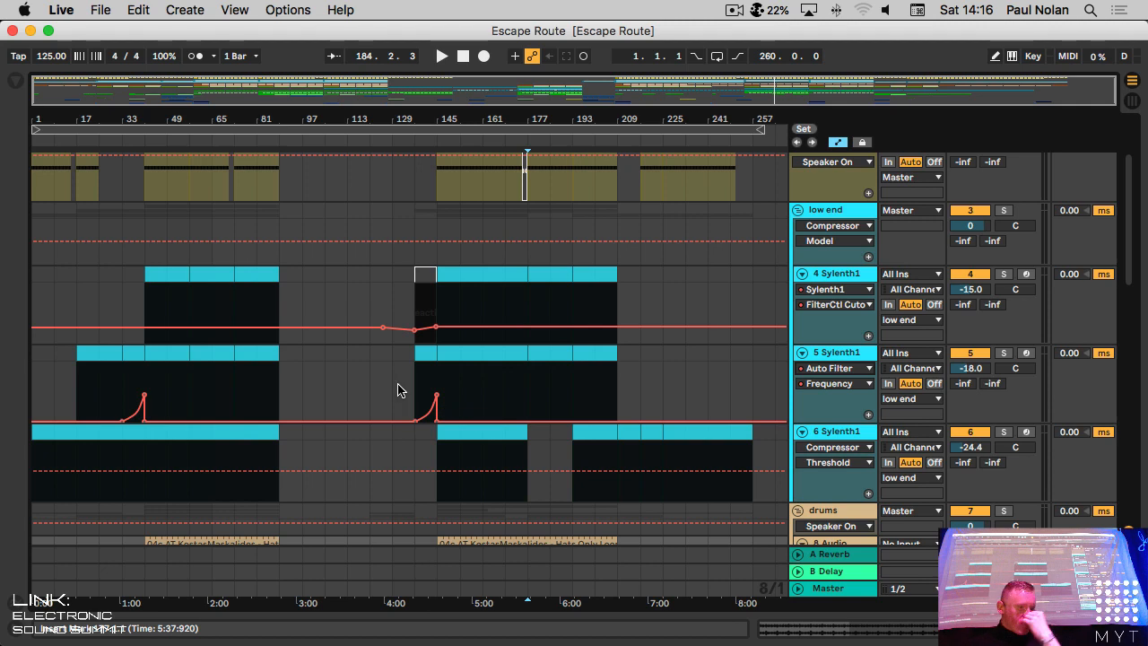
Step: Select the low end group track, switch to the Mixdown Escape Route project in Logic Pro X, and zoom its timeline out slightly
left_click(858, 217)
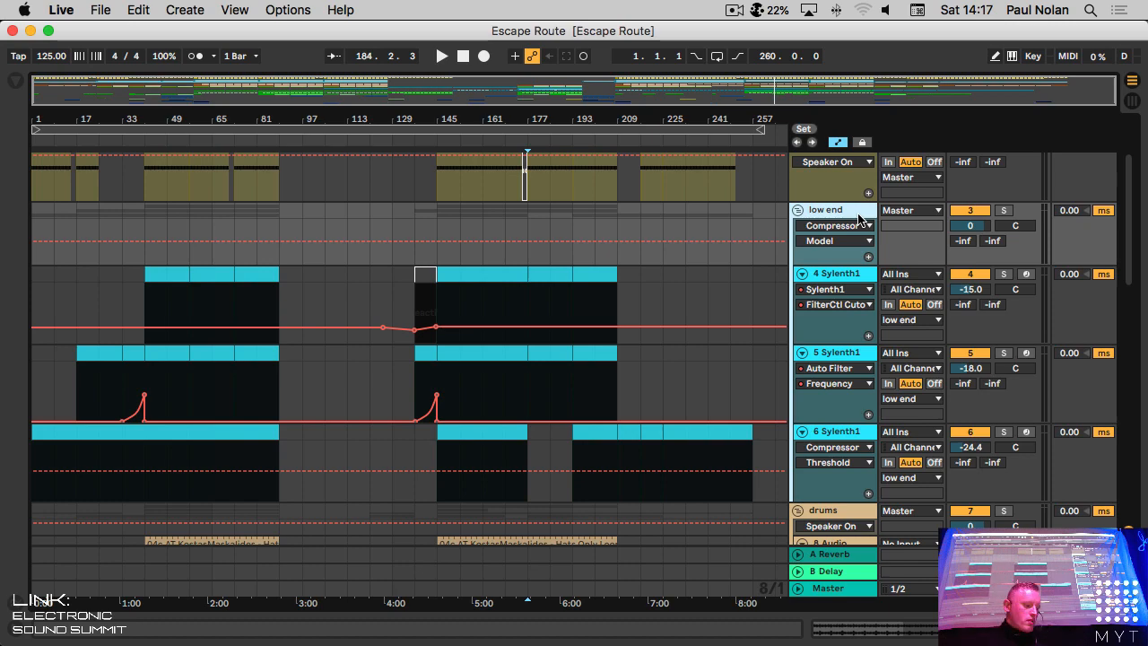
key("super+Tab")
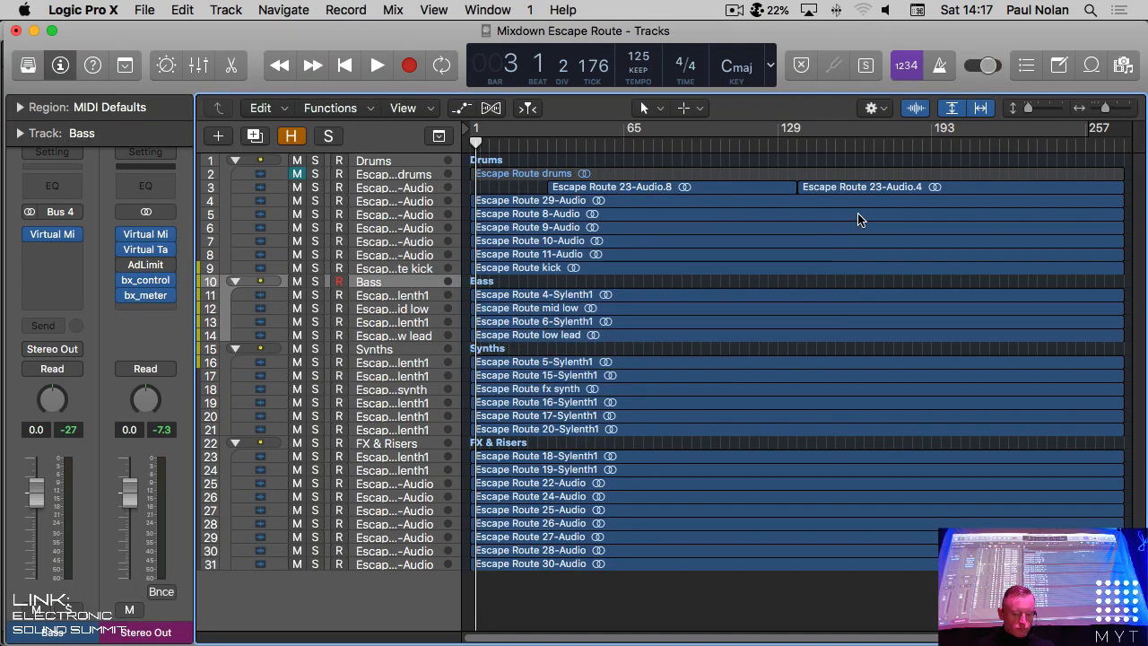
key("super+Left")
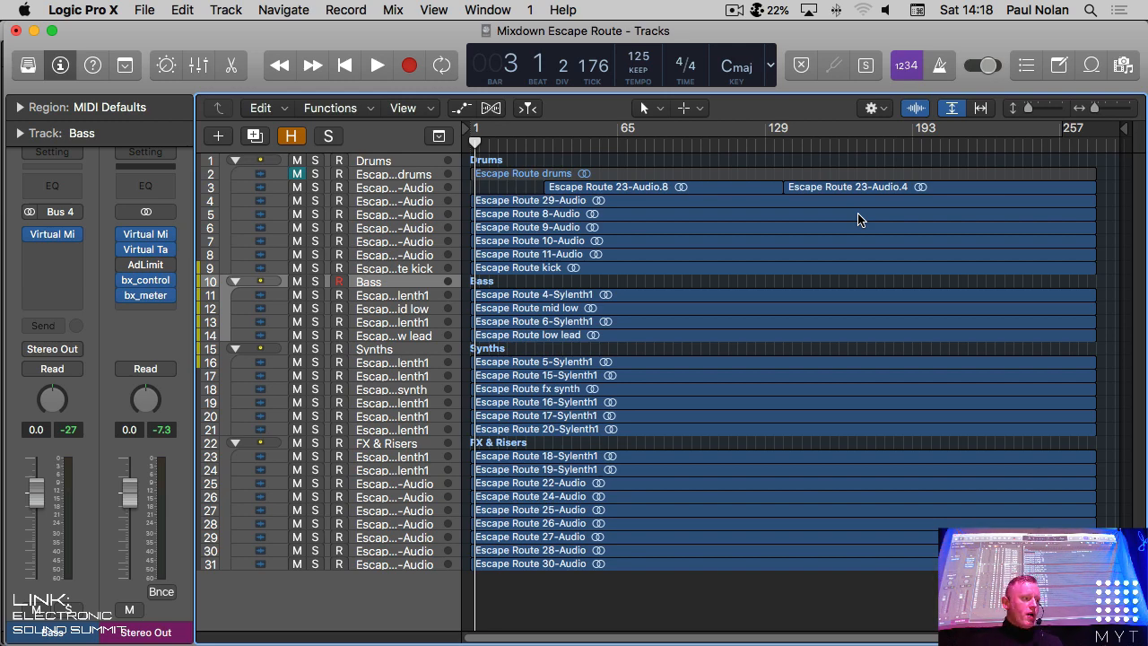
Step: Open the mixer for the mixdown project and examine the channel strips' inputs and audio effects
key("super+2")
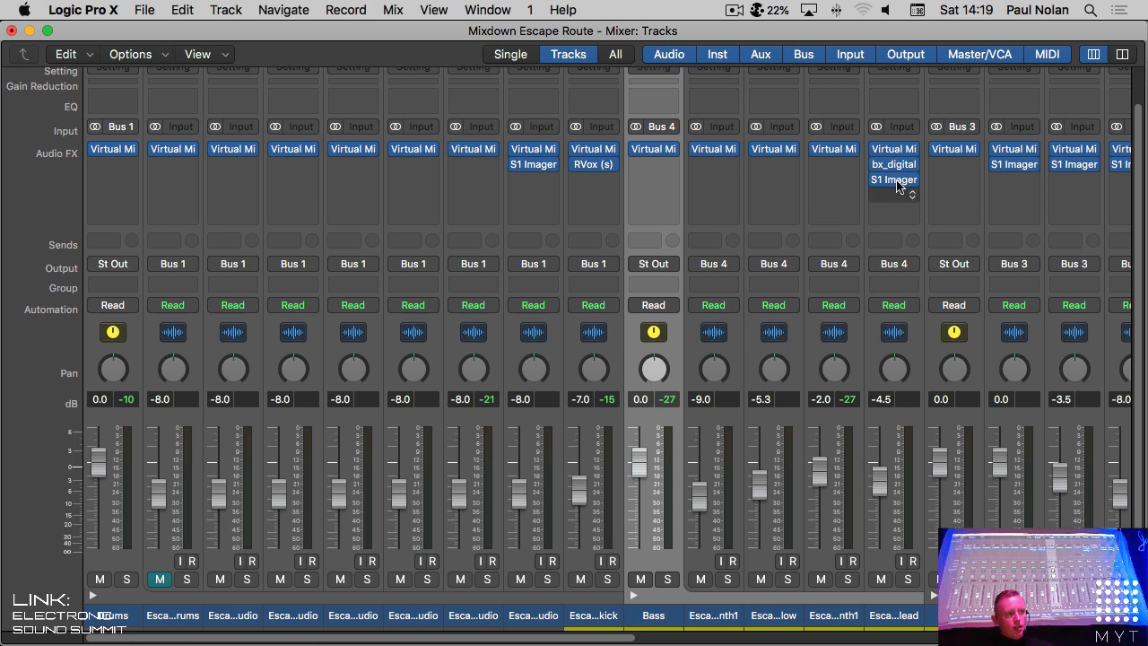
scroll(875, 269, "up", 2)
scroll(875, 275, "up", 2)
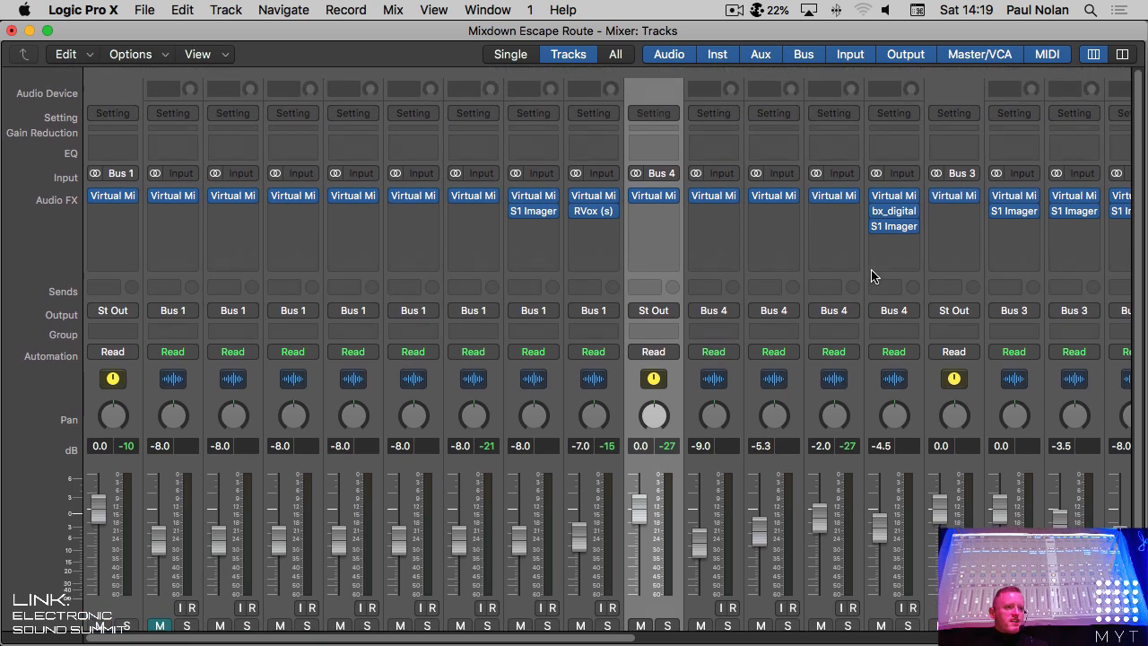
Step: Bring up the Untitled project, look through its full list of audio tracks, and return to the Mixdown Escape Route mixer
key("super+grave")
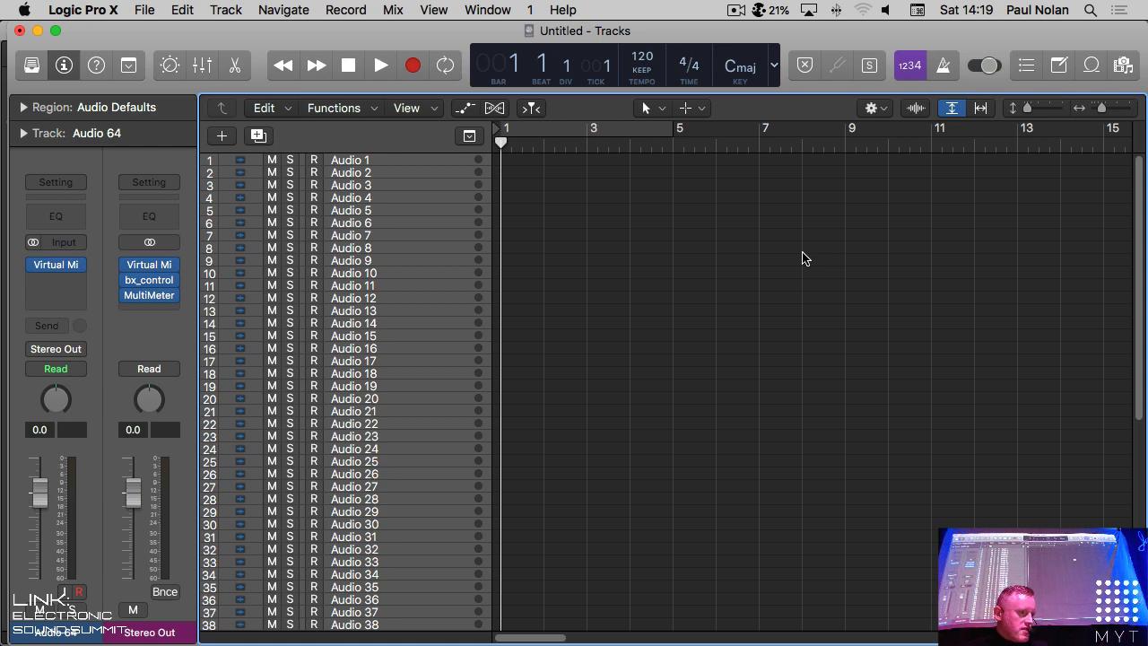
scroll(805, 258, "down", 5)
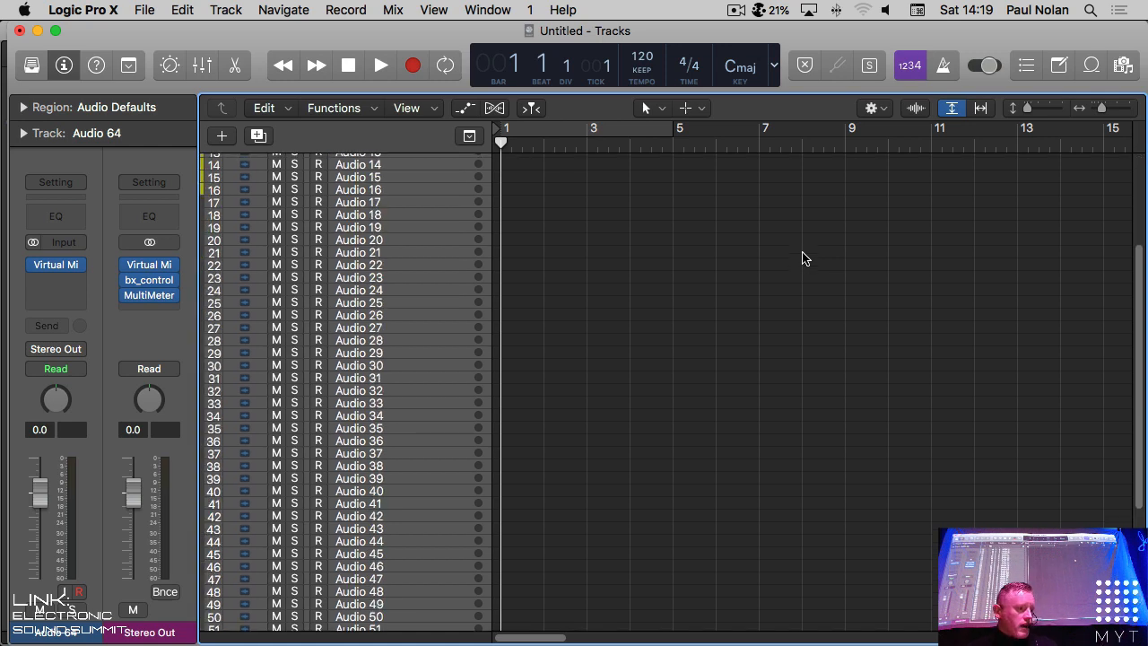
scroll(348, 392, "down", 5)
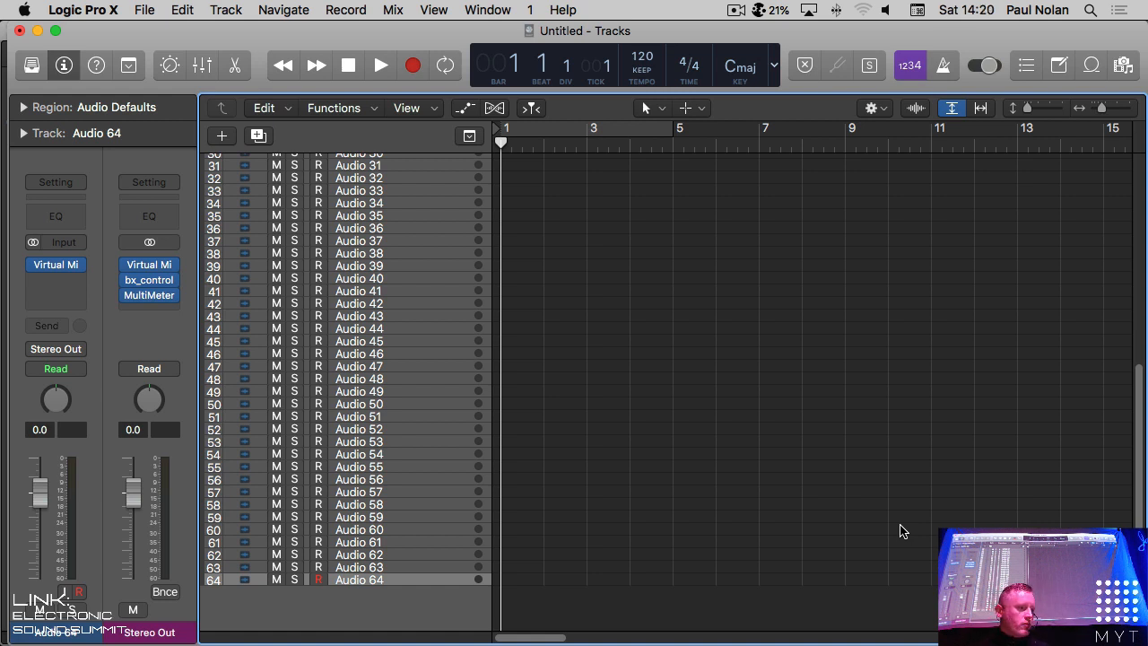
scroll(839, 462, "up", 3)
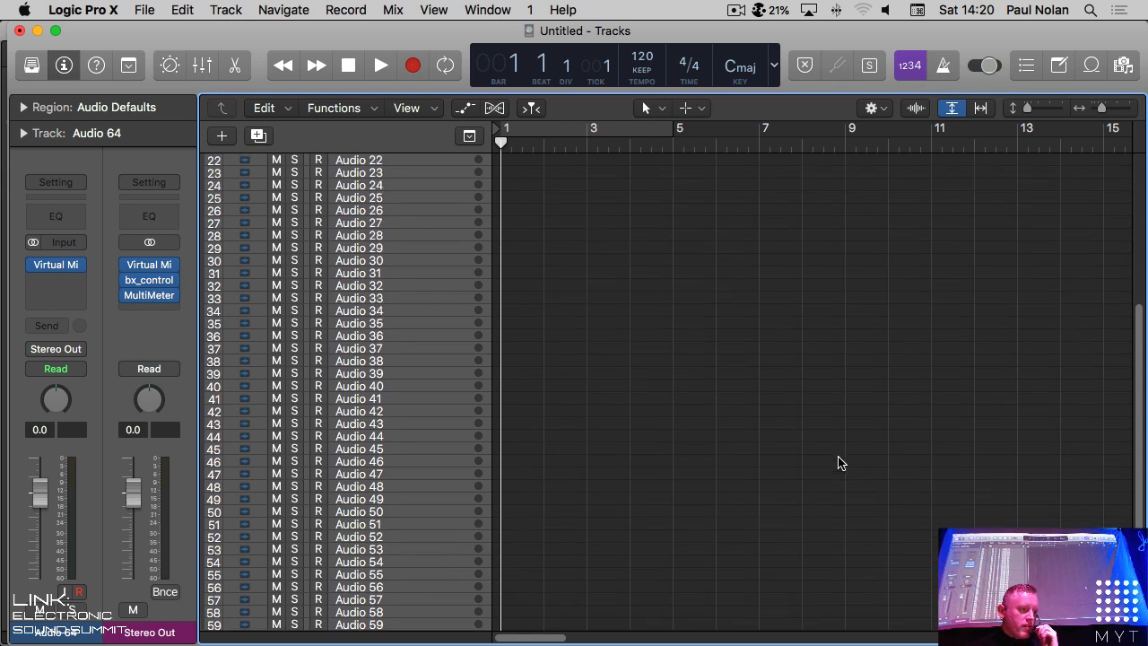
scroll(839, 462, "up", 8)
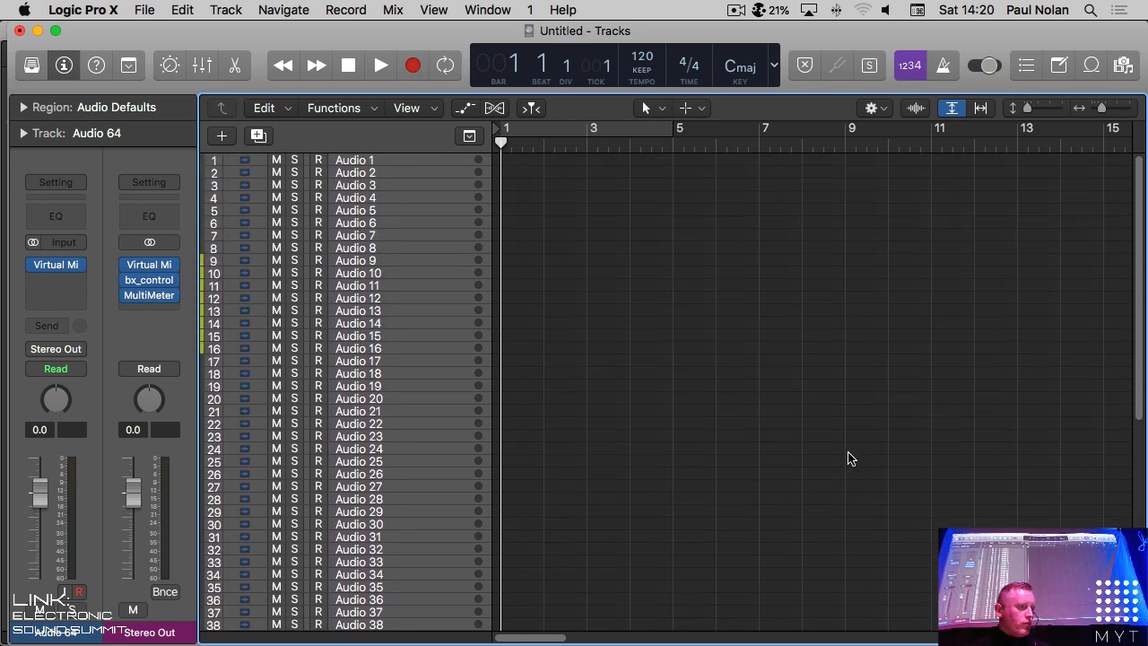
key("super+grave")
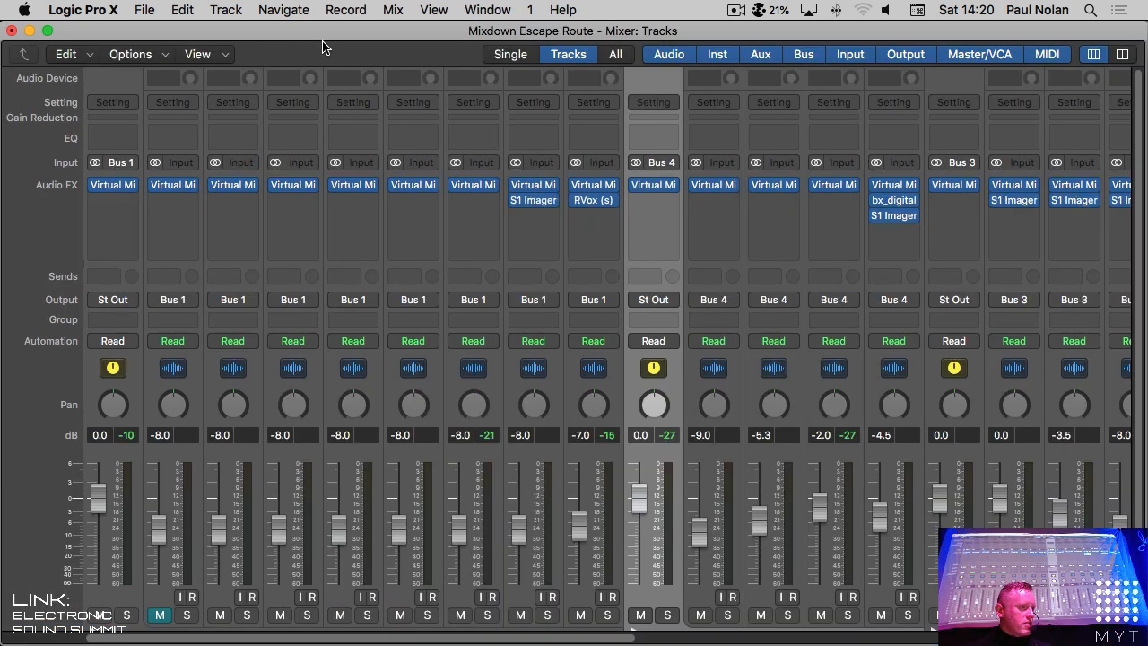
Step: Close the Untitled project's tracks and mixer windows, keeping the Mixdown Escape Route project open
left_click_drag(318, 29, 359, 118)
key("super+w")
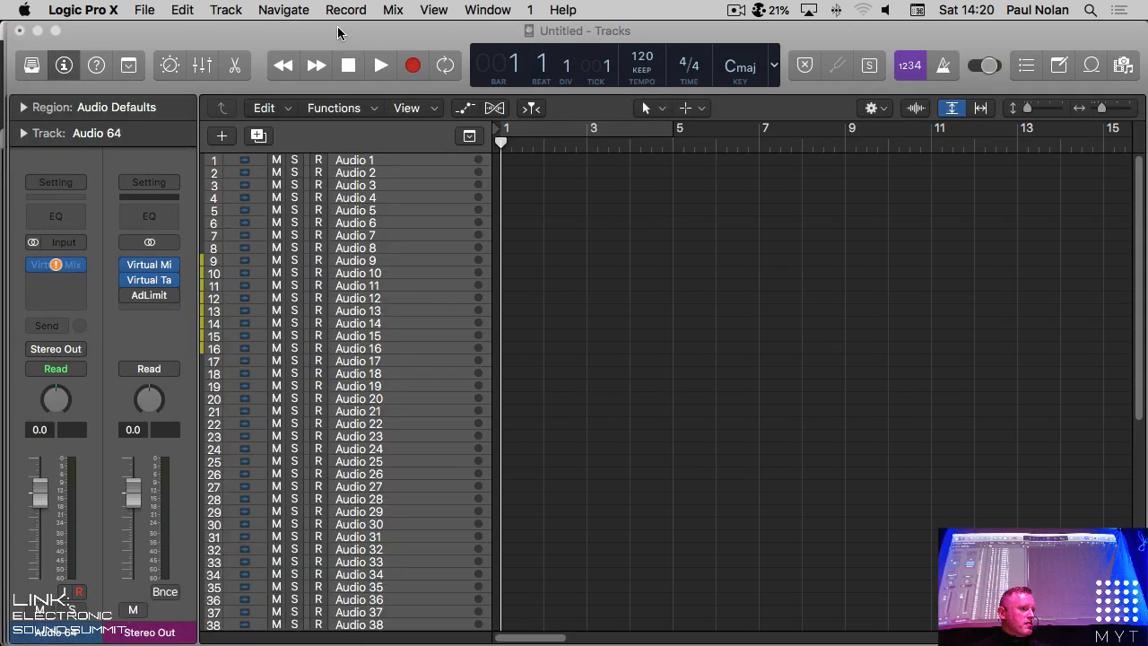
left_click(20, 36)
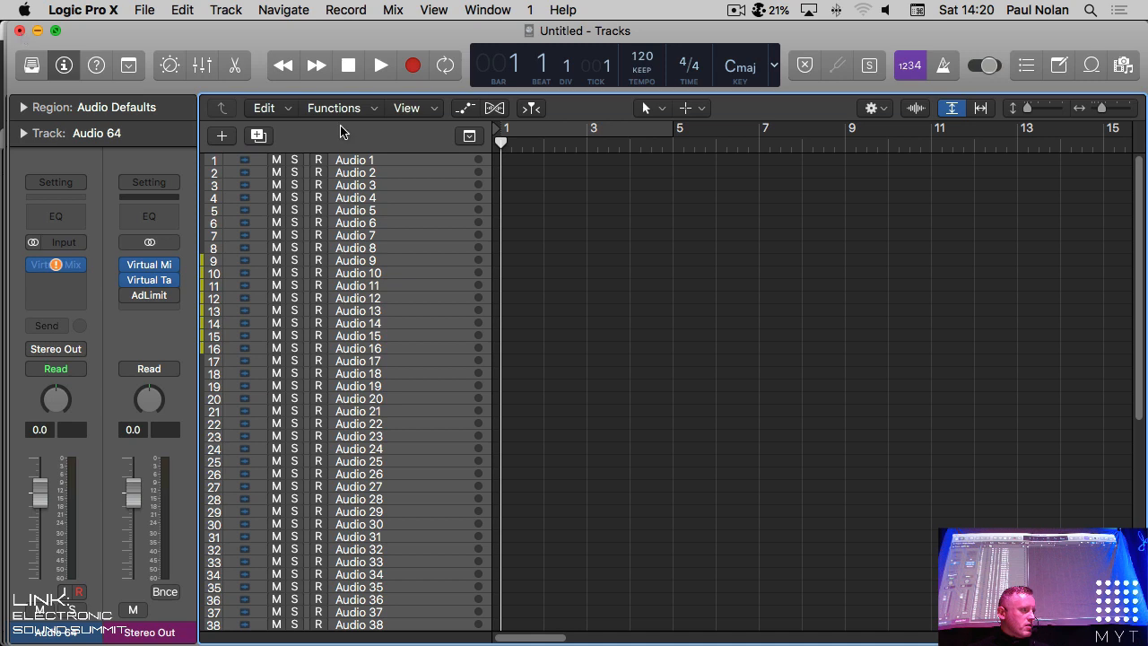
left_click(19, 32)
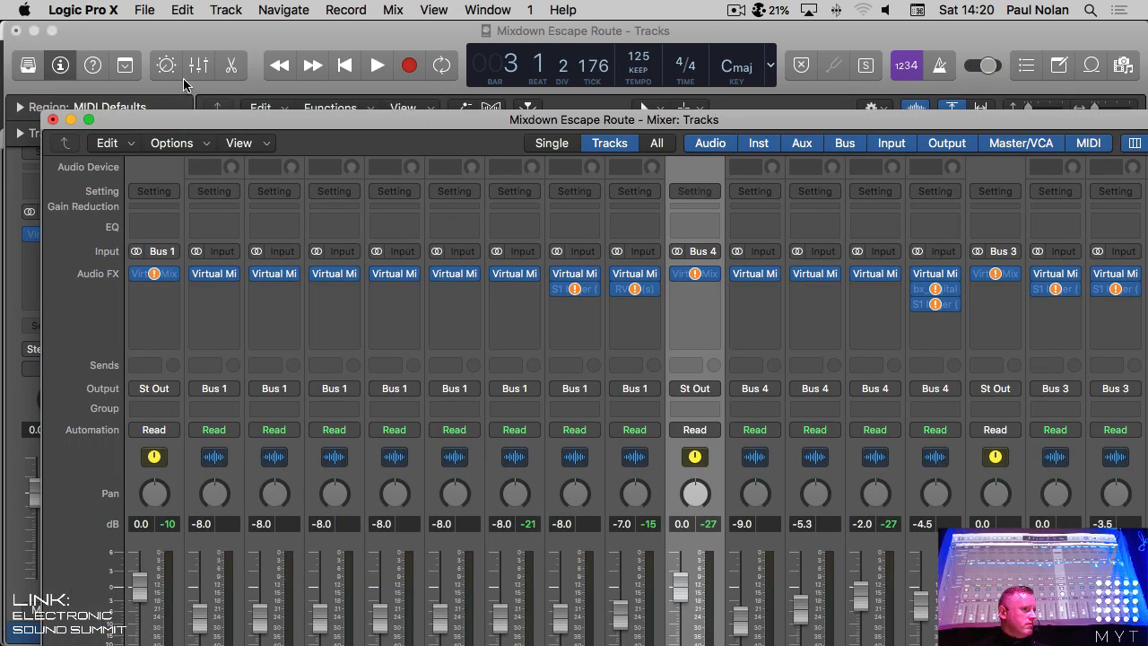
key("ctrl+Up")
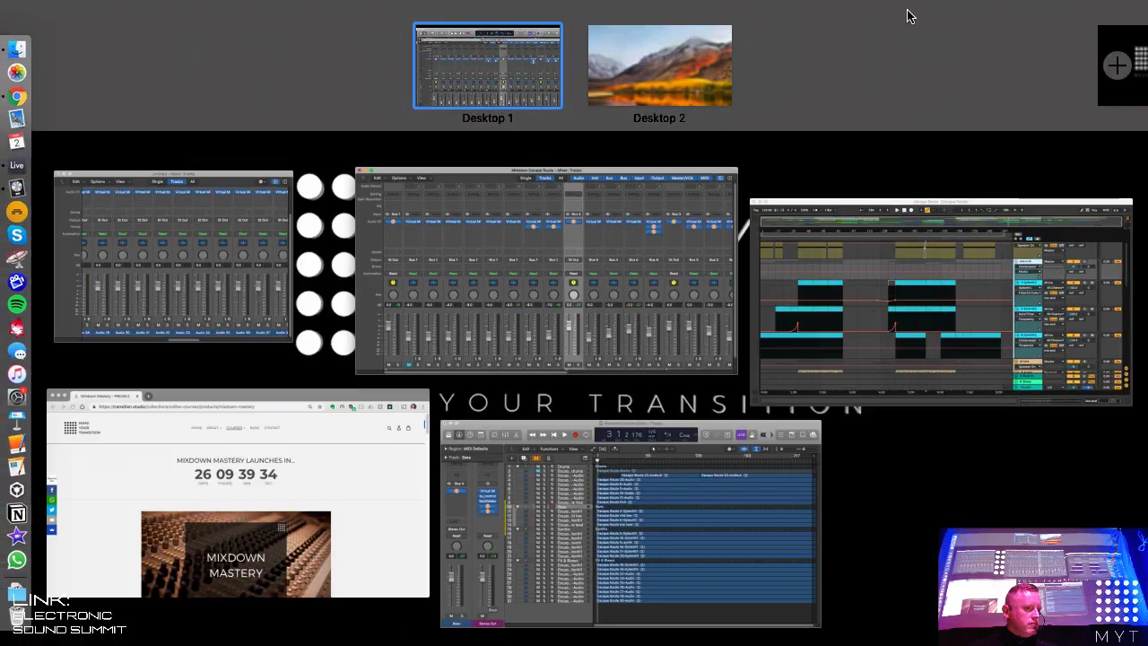
left_click(220, 284)
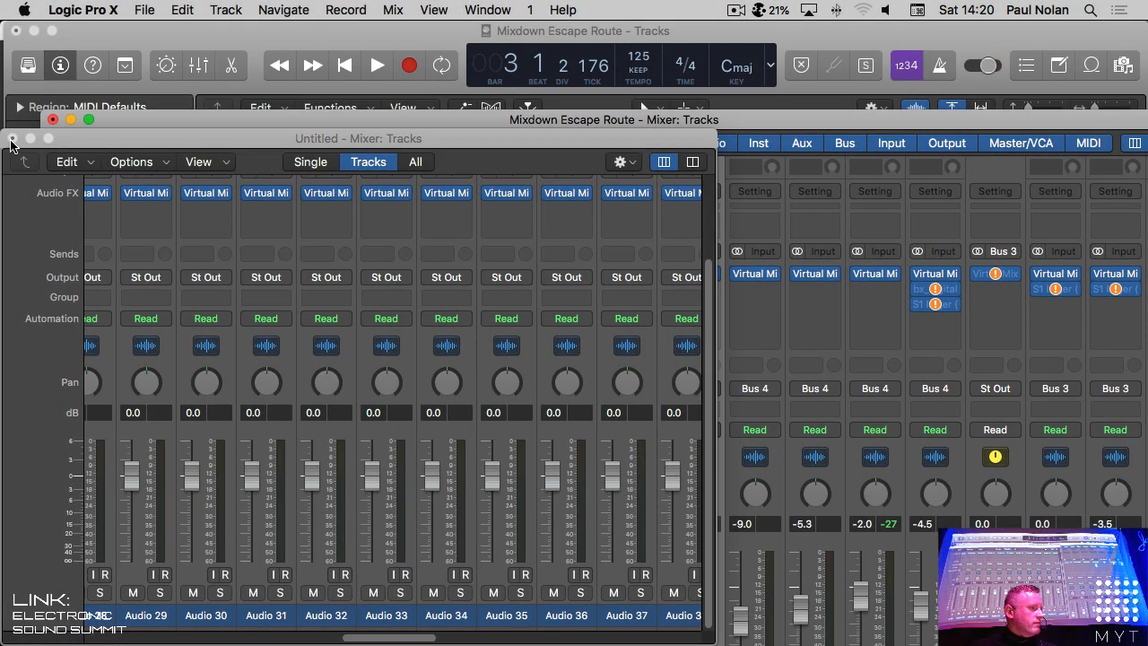
left_click(12, 141)
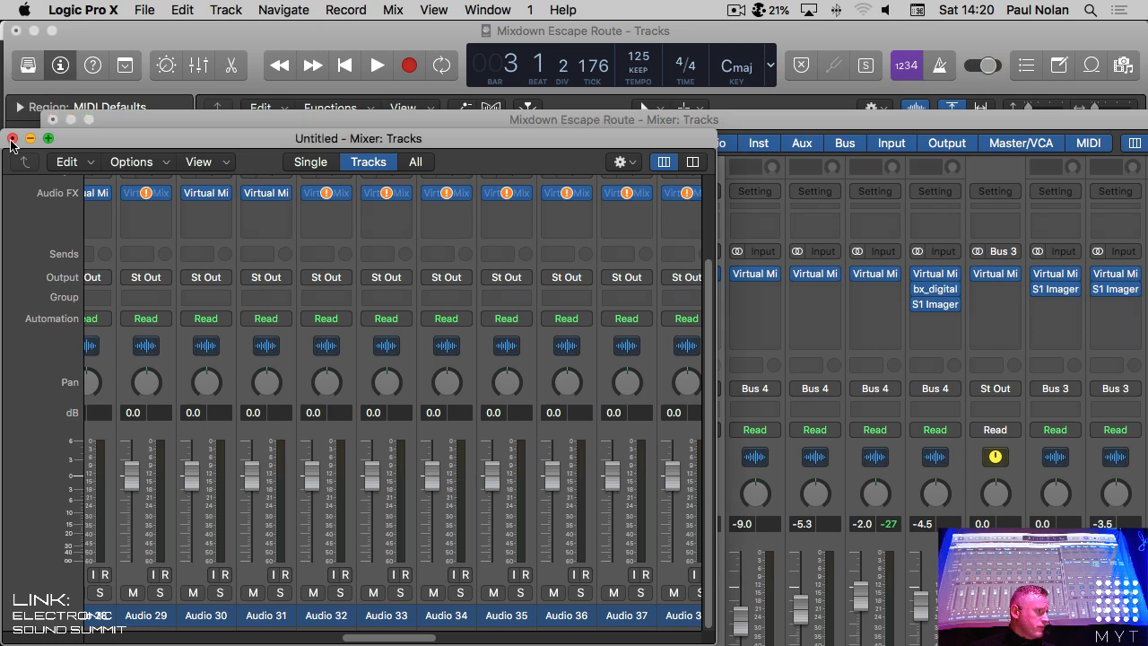
left_click(526, 254)
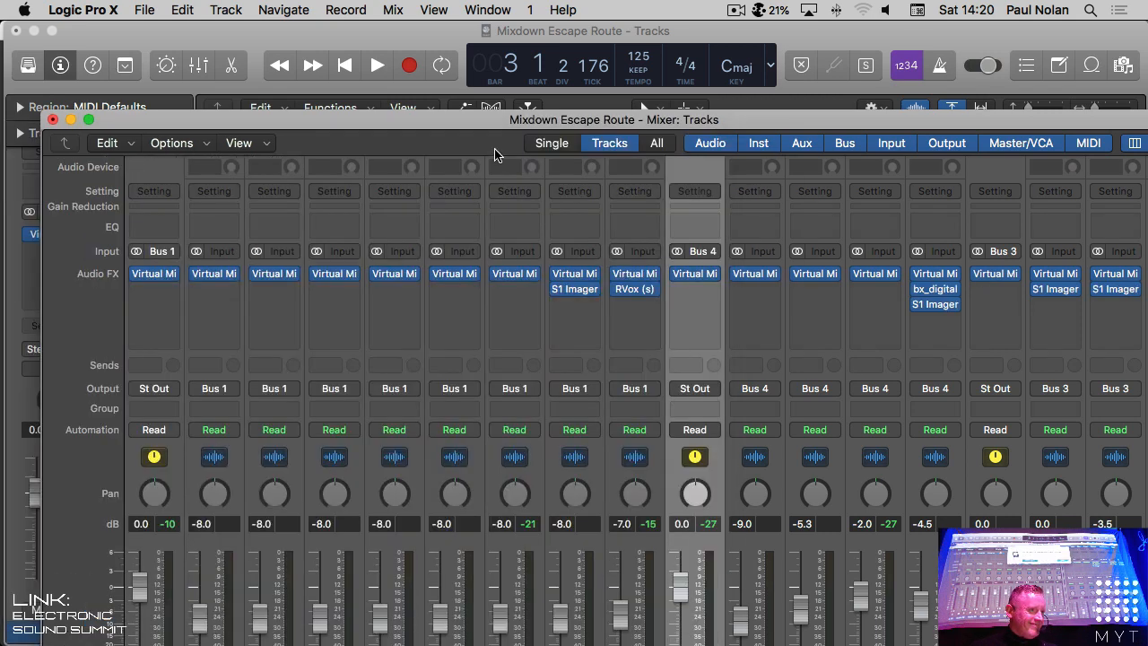
Step: Enlarge the Mixdown Escape Route mixer to fill the screen and review its channel strips through to the stereo output
double_click(489, 121)
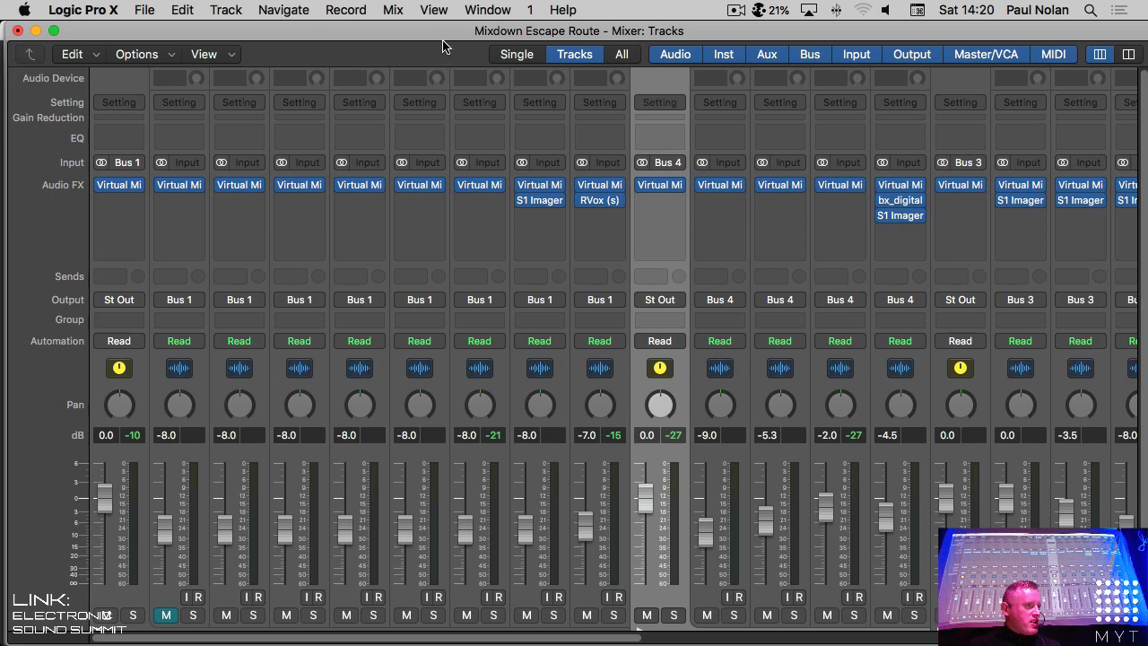
left_click_drag(445, 29, 440, 29)
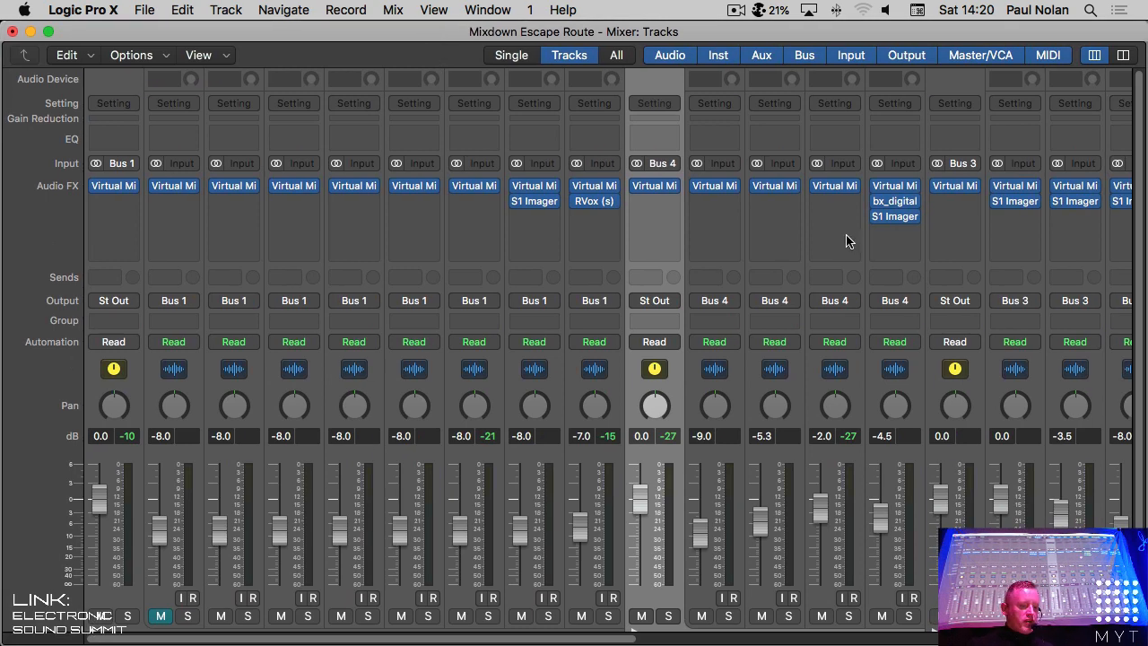
scroll(851, 242, "right", 5)
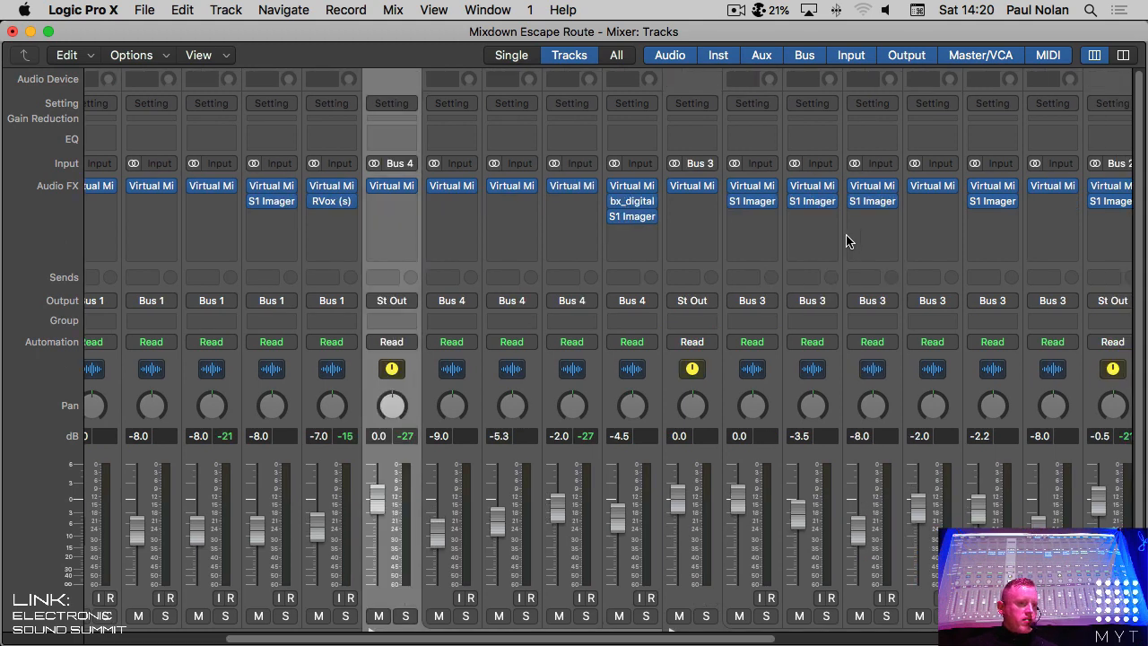
scroll(850, 241, "right", 12)
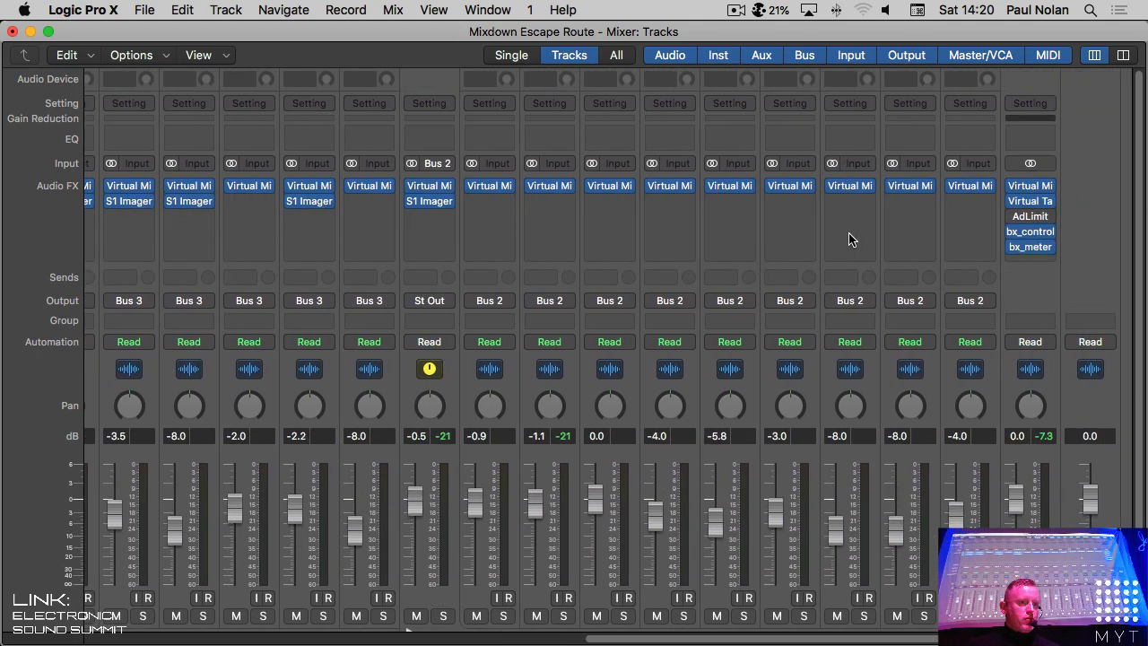
scroll(723, 198, "left", 15)
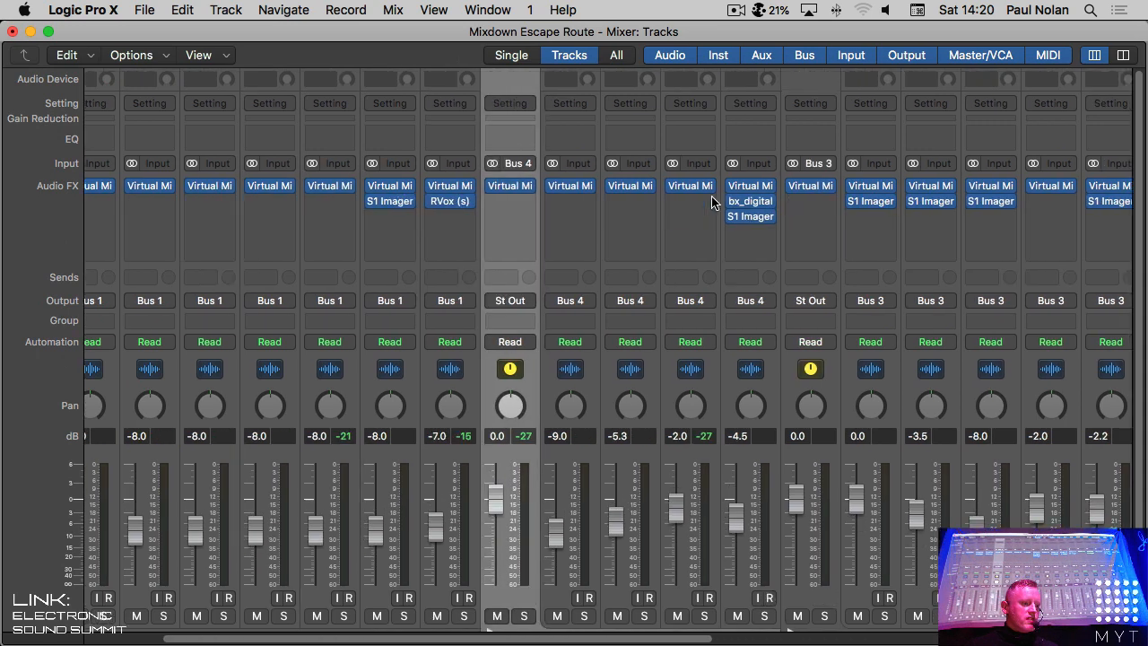
scroll(712, 203, "left", 3)
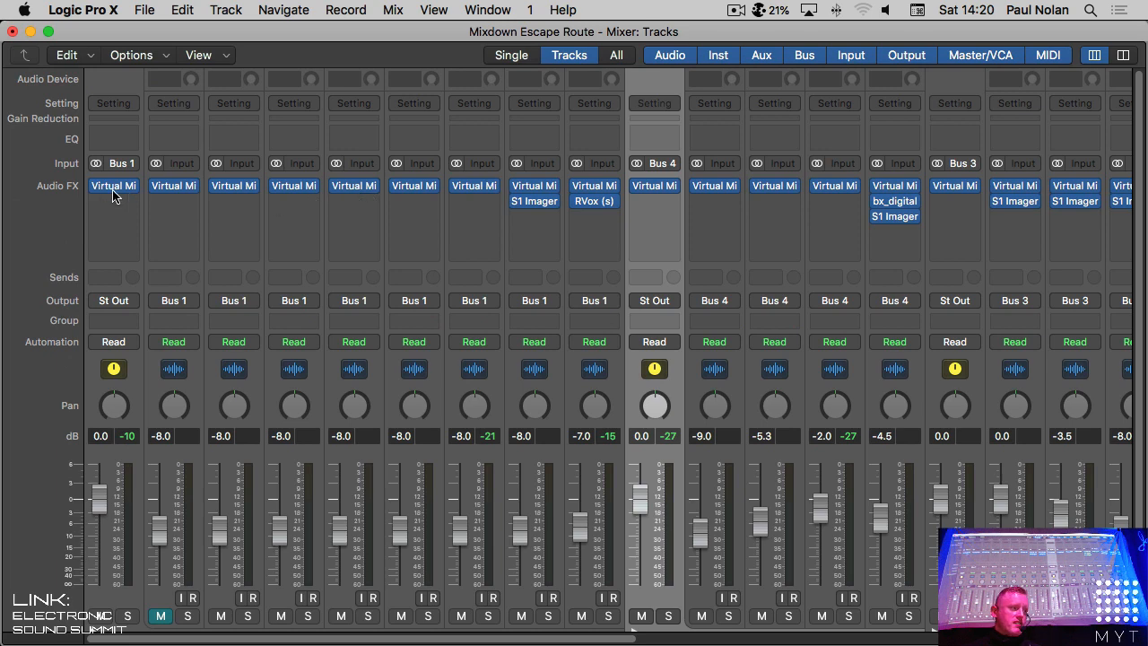
Step: Open the Virtual Mix Rack on the Escape Route drums channel, examine its Virtual Channel module with the plug-in header hidden, and close it
mouse_move(113, 196)
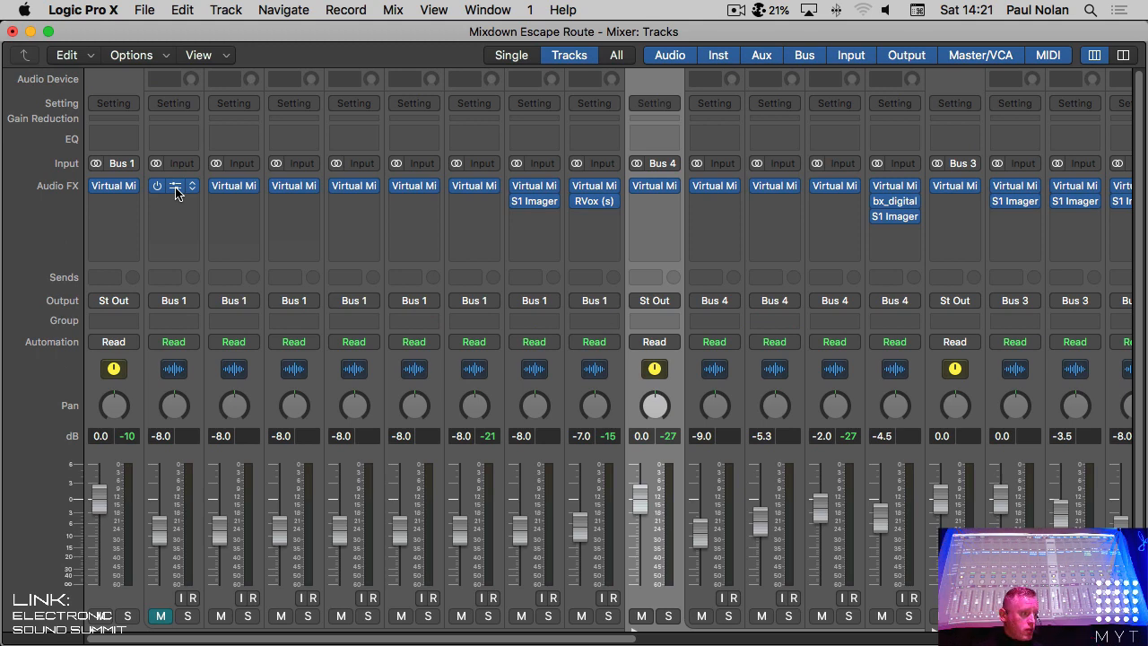
left_click(176, 190)
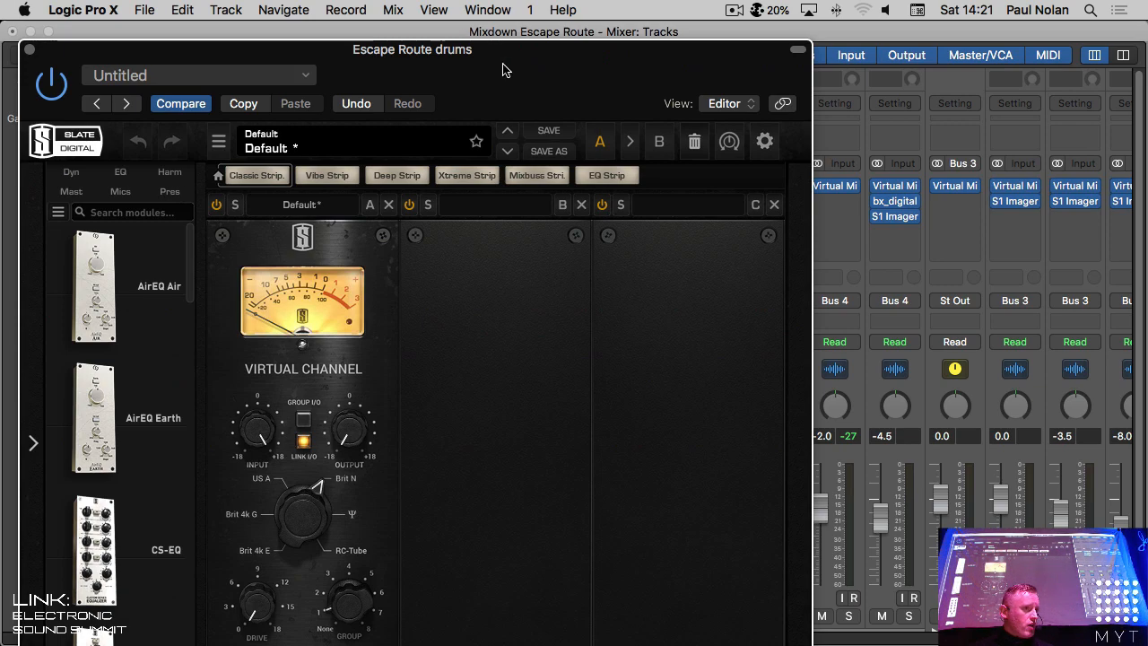
left_click_drag(507, 70, 655, 6)
left_click(949, 32)
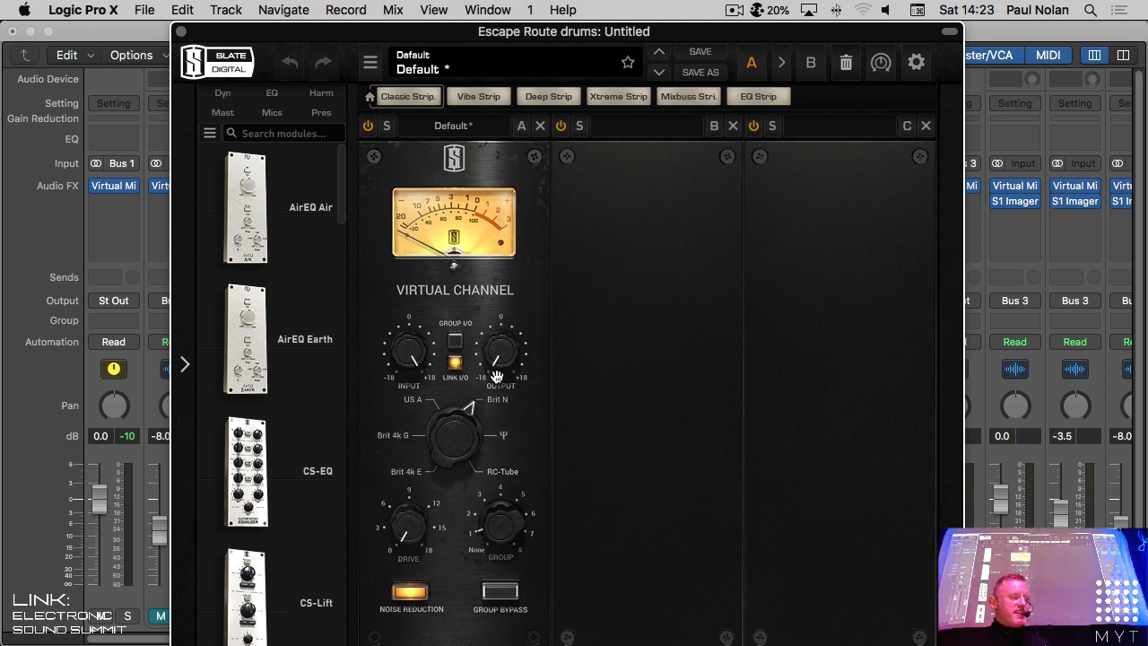
mouse_move(493, 378)
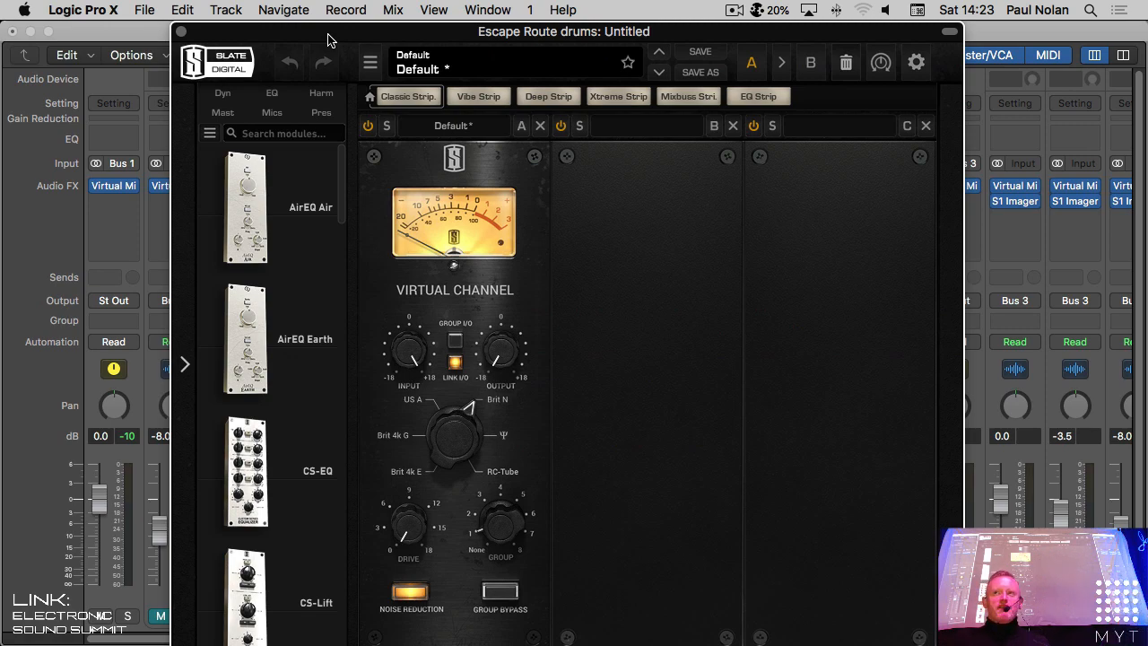
left_click(181, 32)
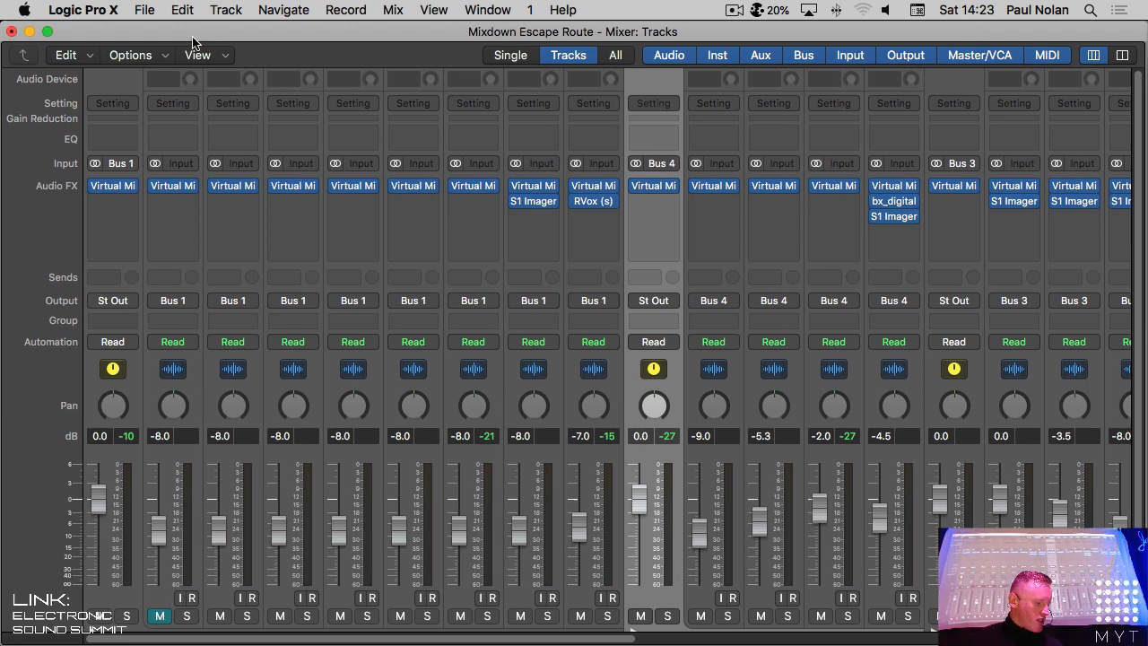
Step: Close the mixer and increase the track heights in the Mixdown Escape Route project until the region waveforms are readable
key("super+w")
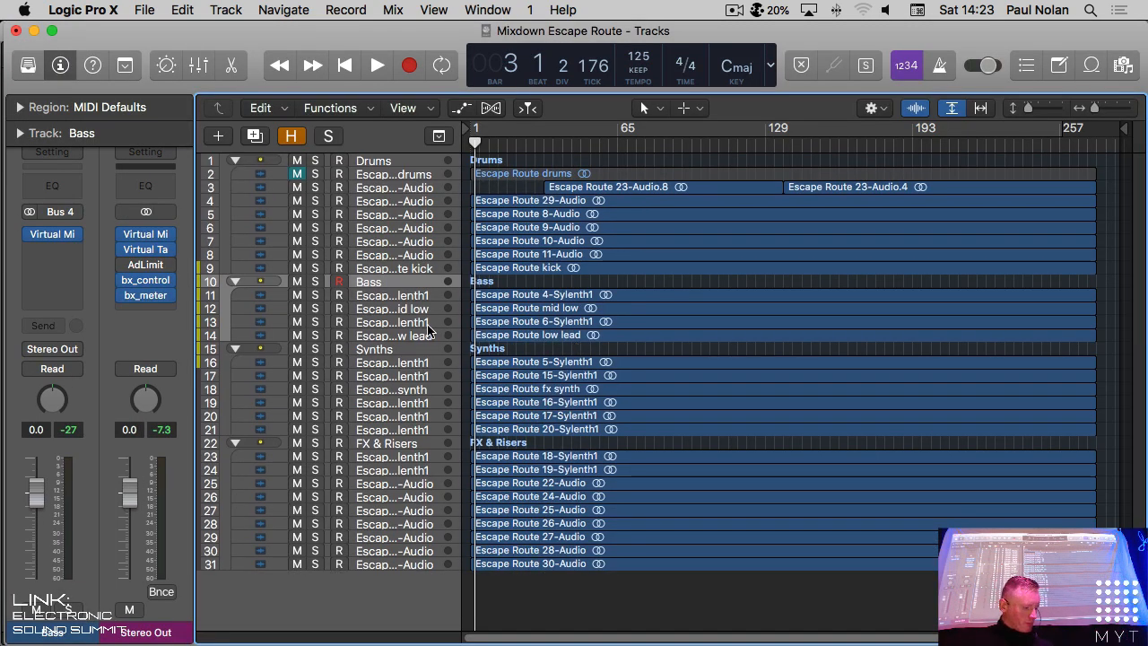
key("super+Down")
key("super+Down")
key("super+Down")
key("super+Down")
key("super+Down")
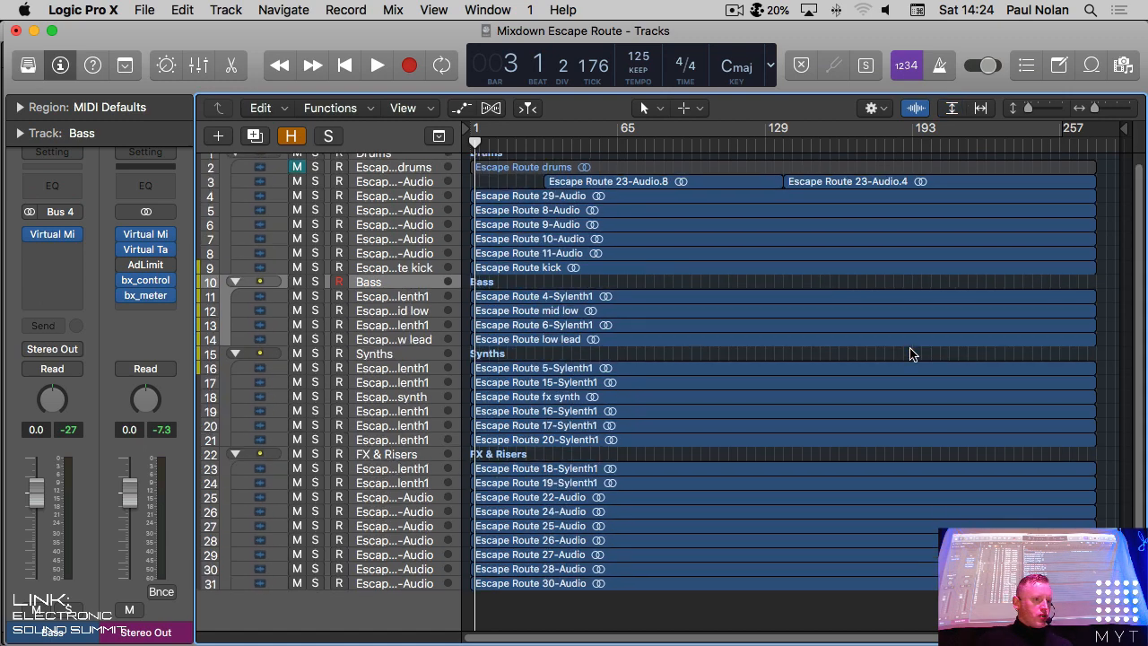
key("super+Down")
key("super+Down")
key("super+Down")
key("super+Down")
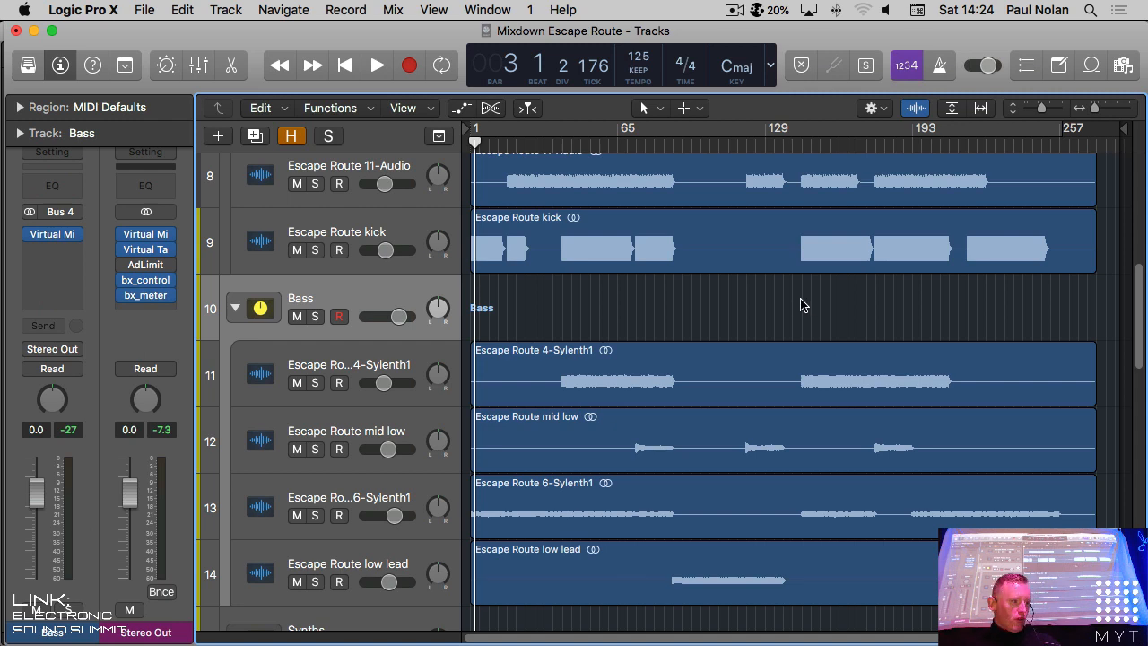
Step: Reveal the project's hidden tracks and select the Escape Route low end region in the UNUSED stack
scroll(807, 305, "up", 10)
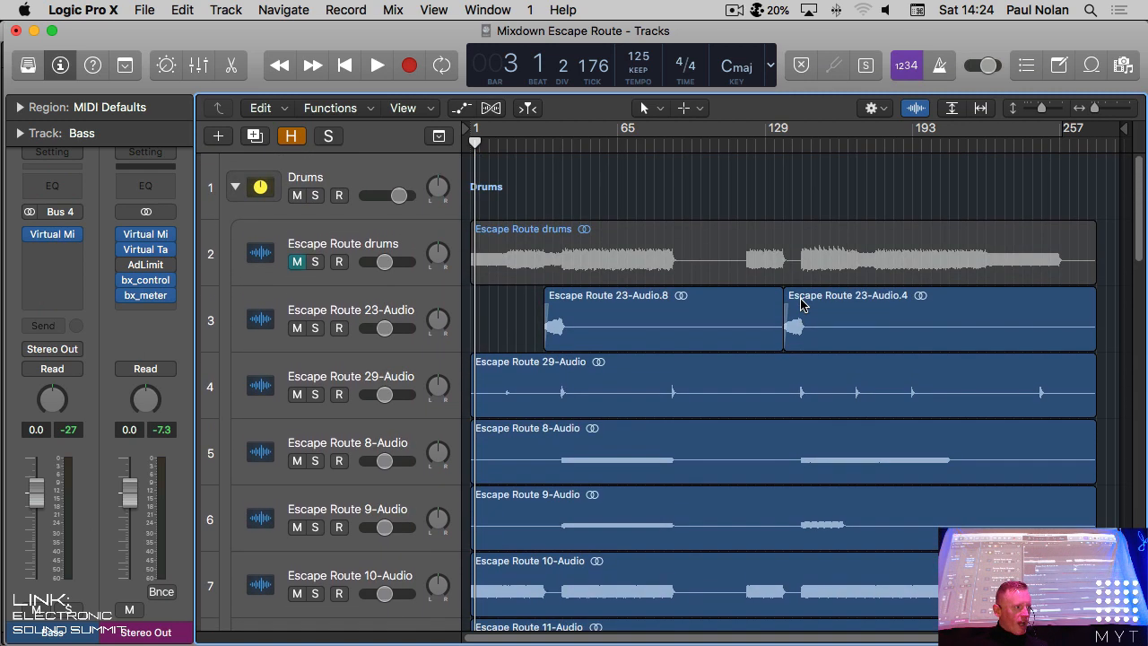
key("h")
scroll(821, 363, "down", 20)
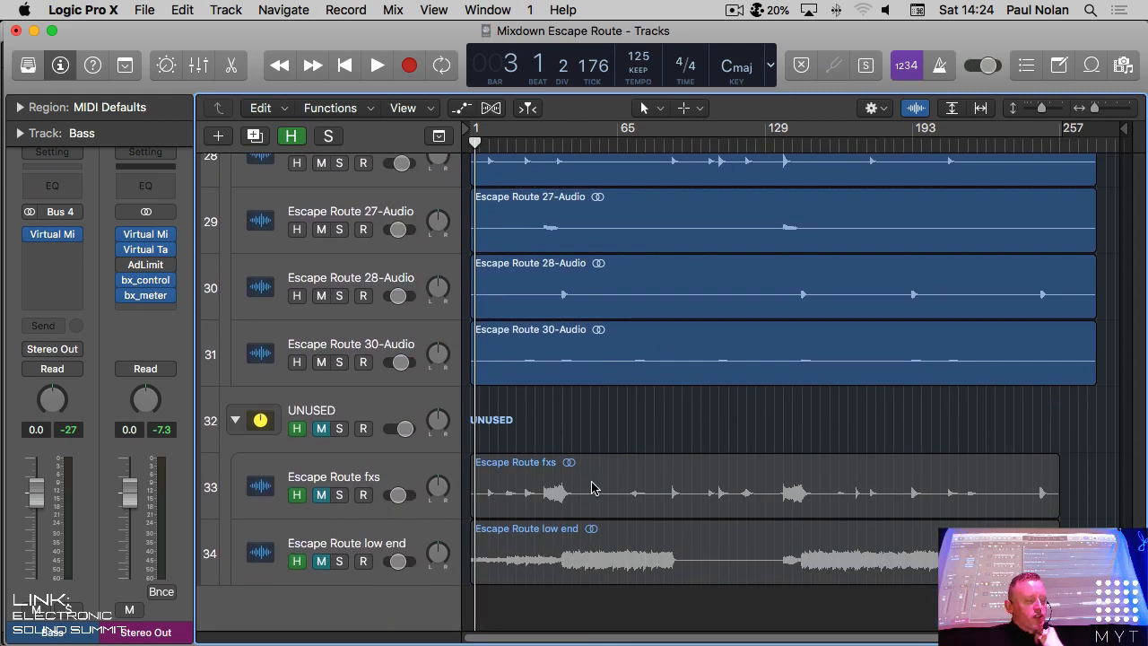
left_click(584, 531)
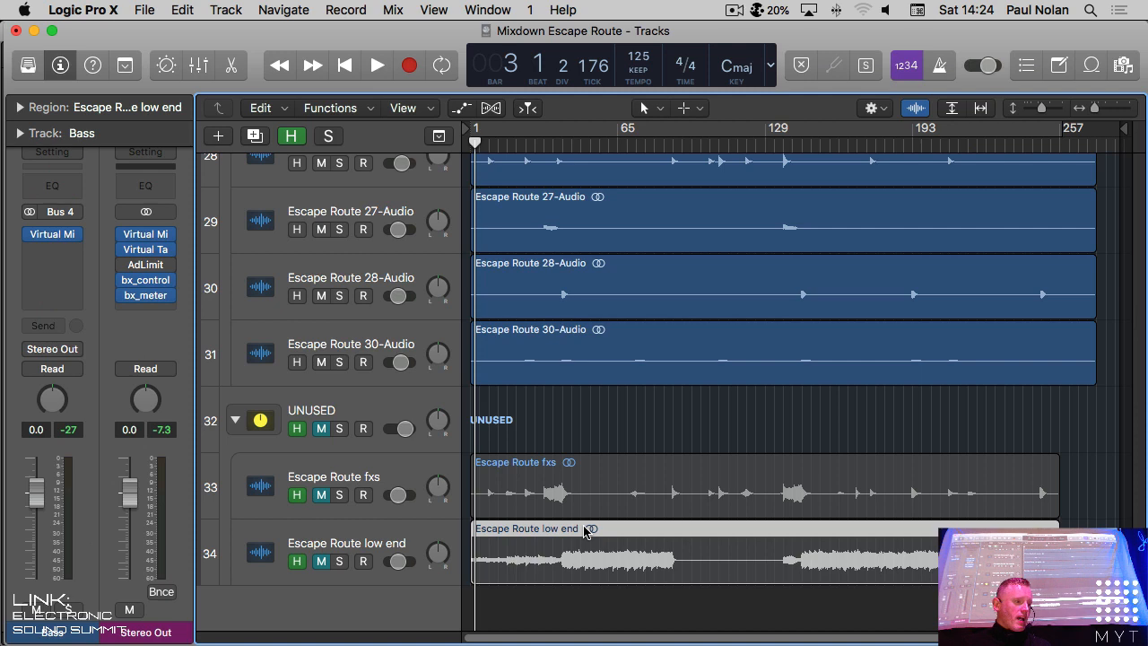
Step: Look over the Bass, Synths and unused stem tracks, and move the playhead to bar 1
scroll(576, 530, "up", 10)
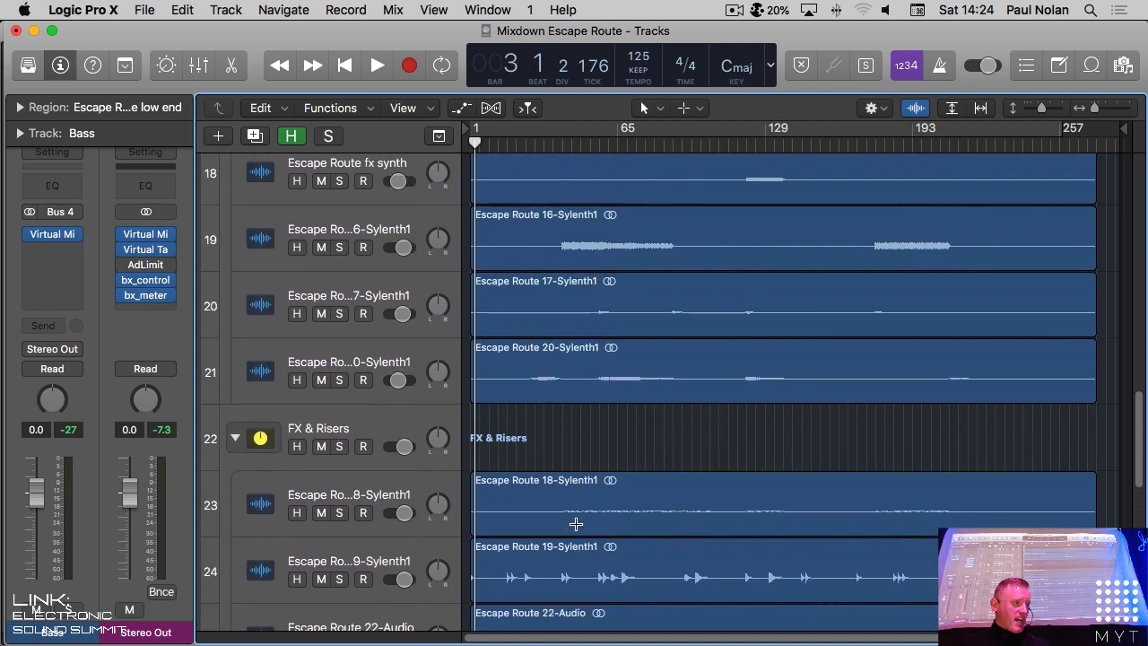
scroll(575, 524, "up", 2)
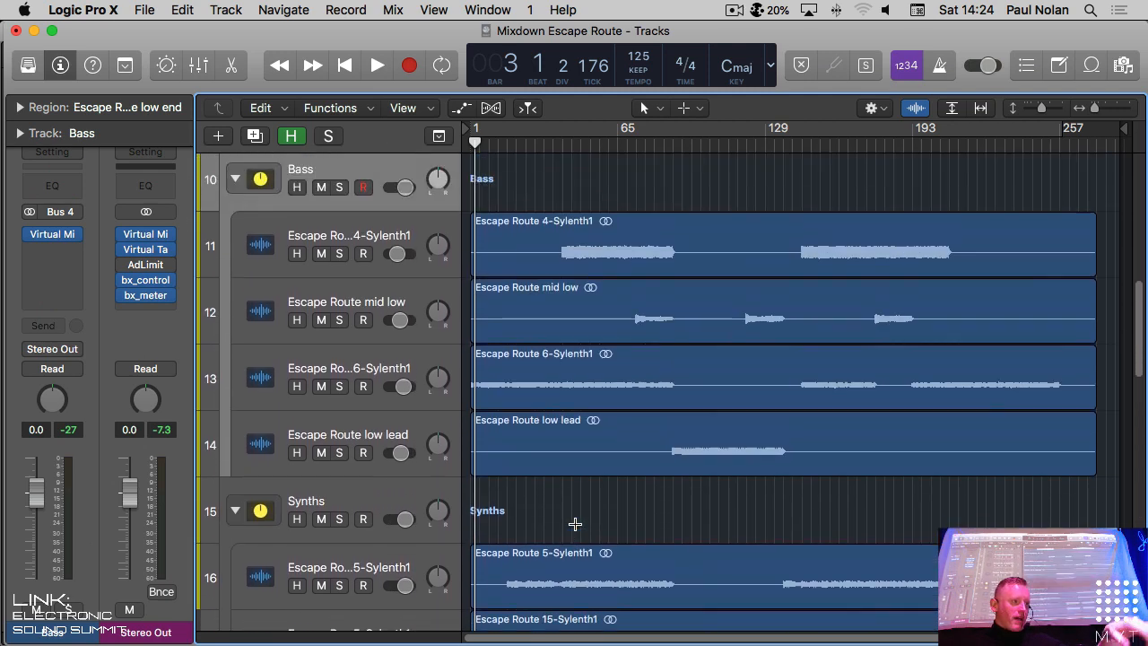
scroll(575, 526, "down", 2)
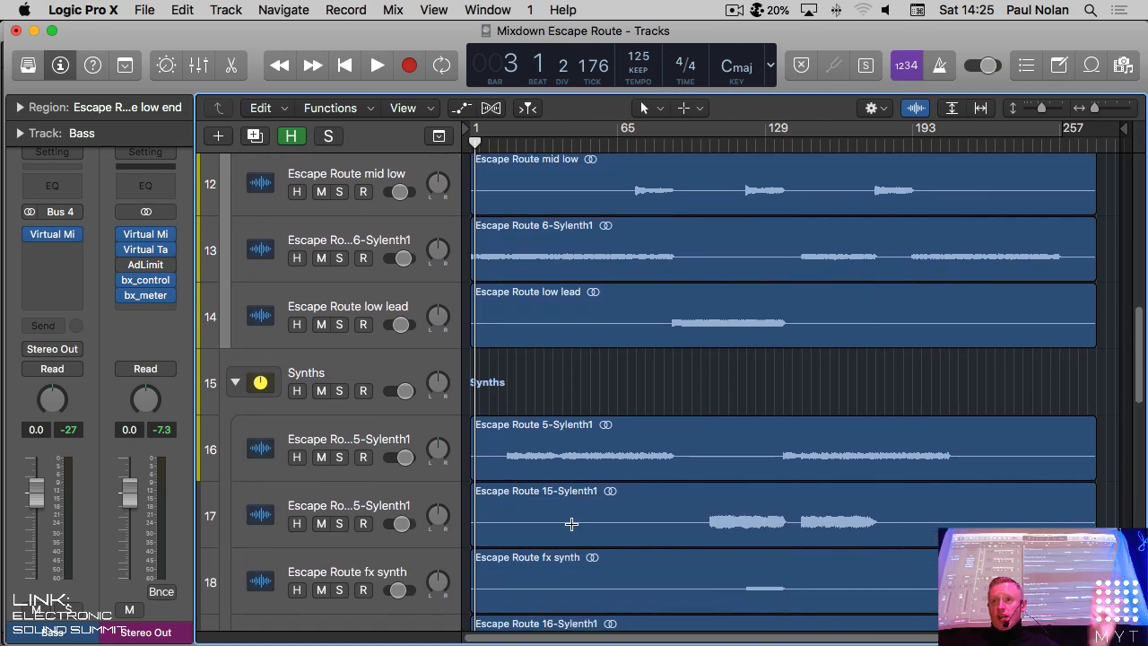
scroll(572, 523, "down", 15)
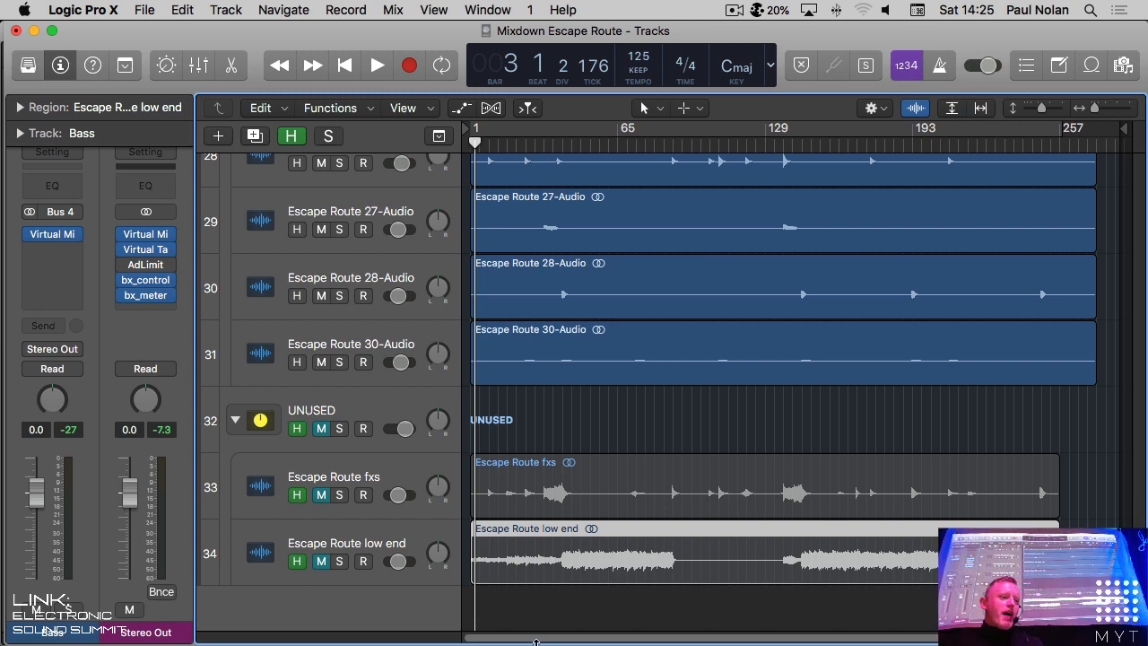
scroll(624, 228, "up", 20)
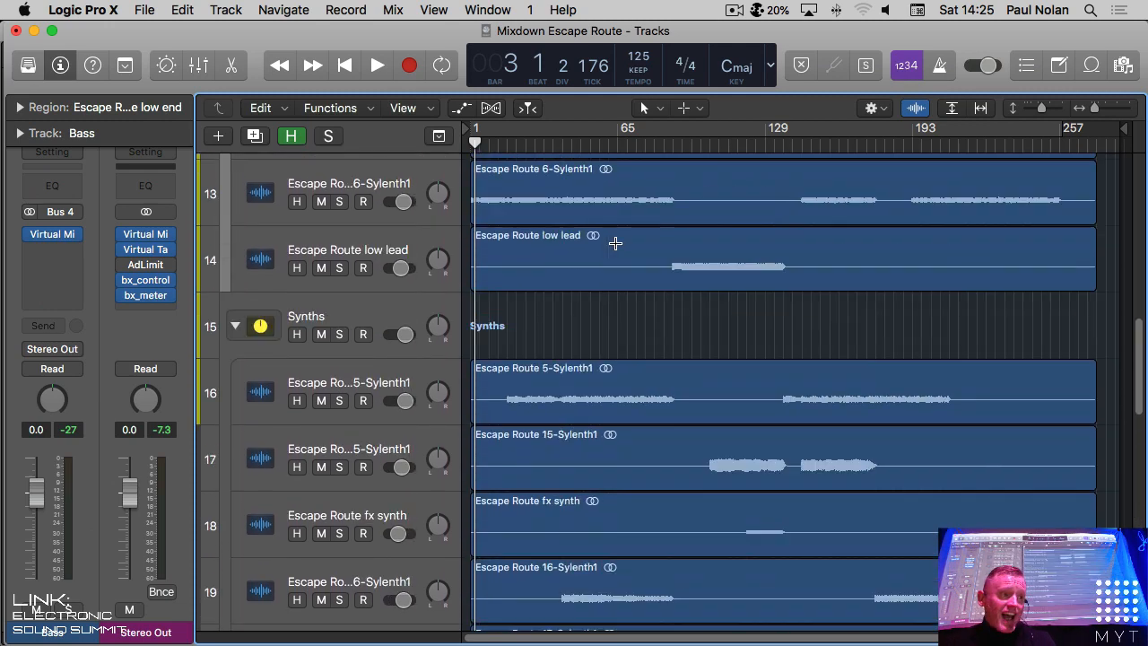
scroll(614, 240, "up", 6)
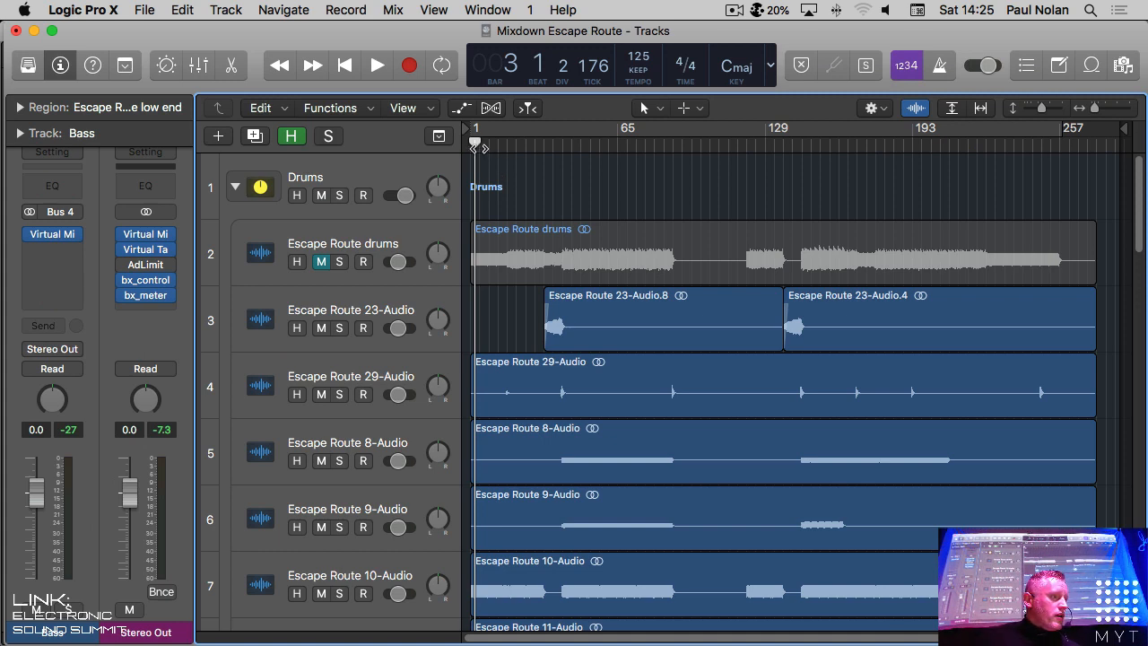
left_click_drag(490, 152, 467, 149)
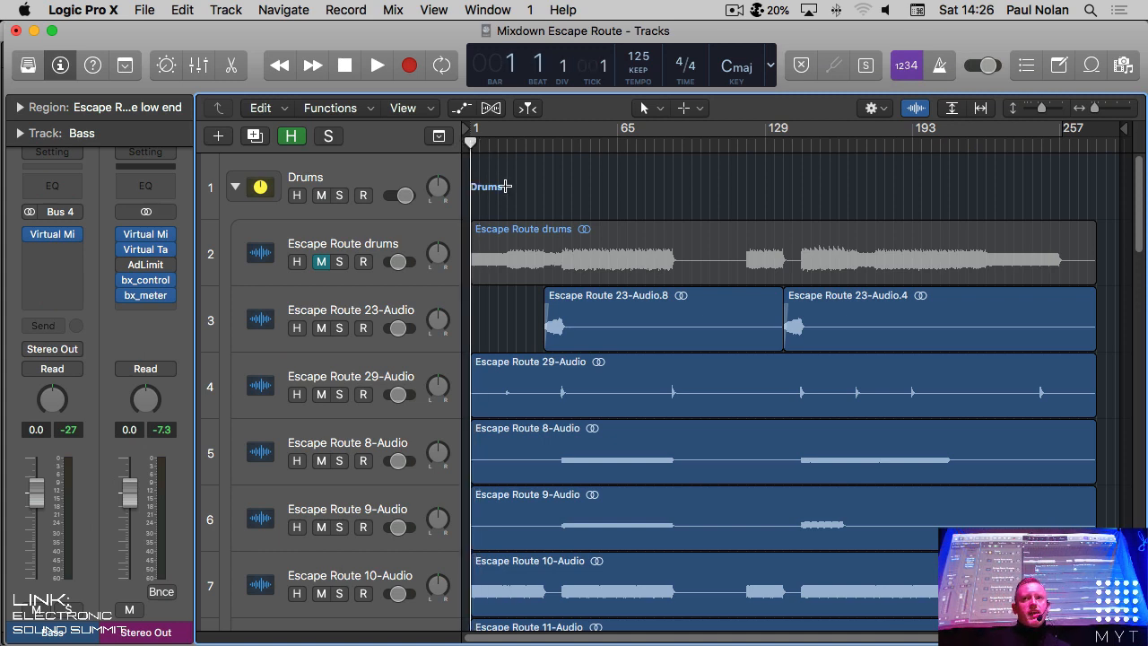
Step: Examine the individual drum tracks down to the kick alongside the muted Escape Route drums stem
scroll(505, 189, "down", 5)
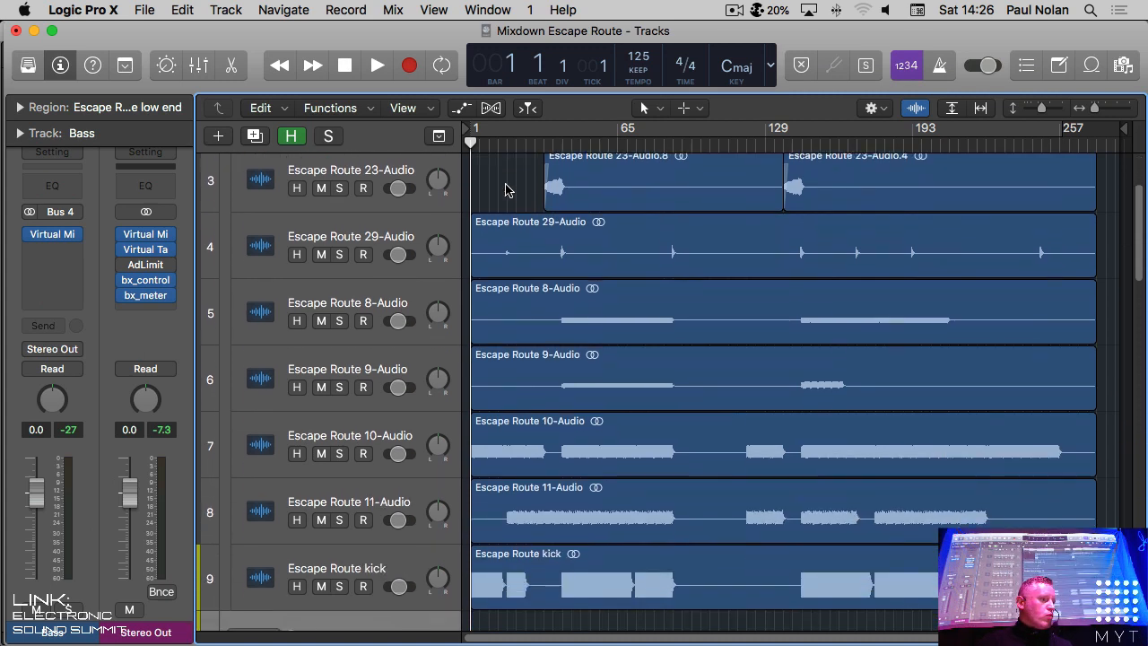
scroll(505, 189, "up", 3)
scroll(505, 189, "up", 3)
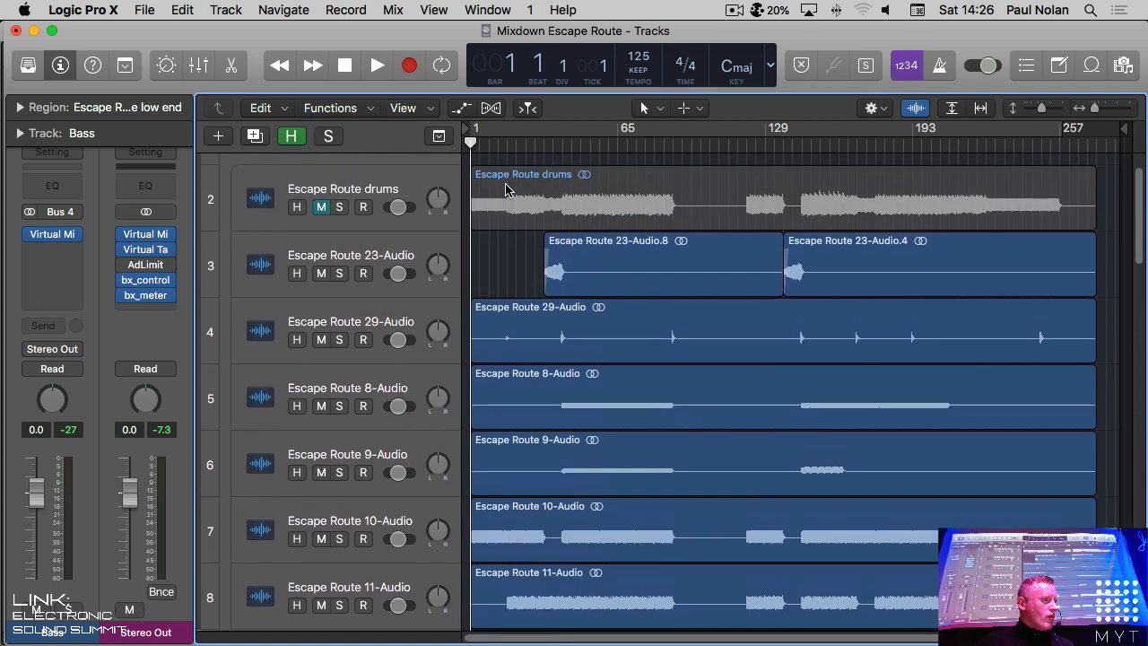
scroll(475, 225, "down", 1)
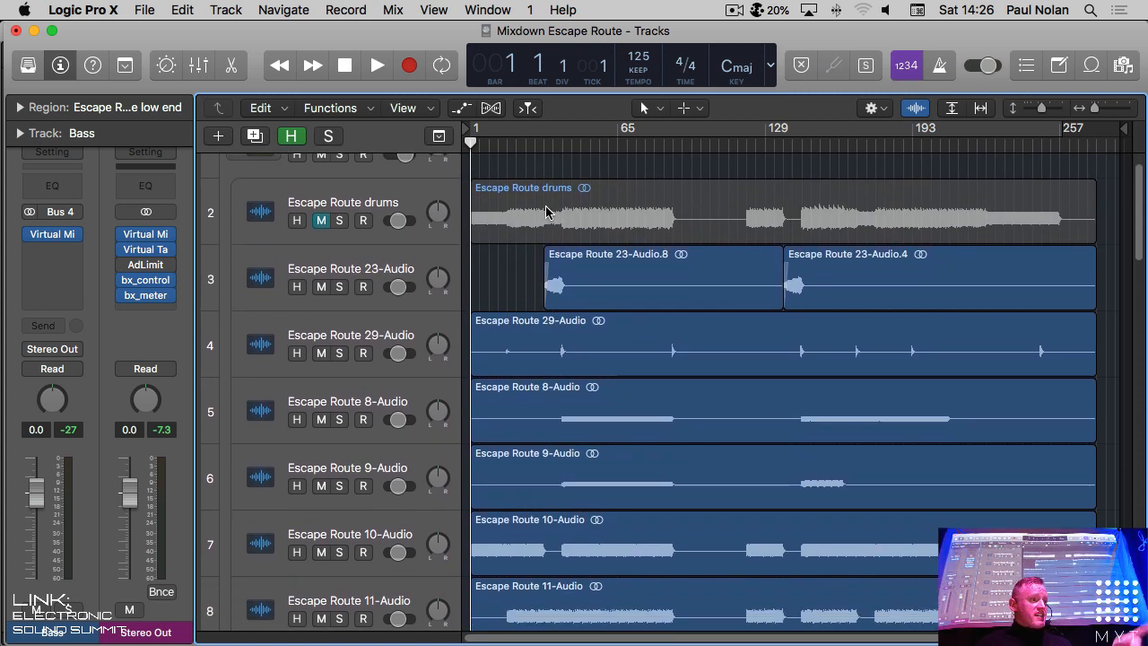
scroll(544, 213, "up", 1)
scroll(385, 273, "down", 4)
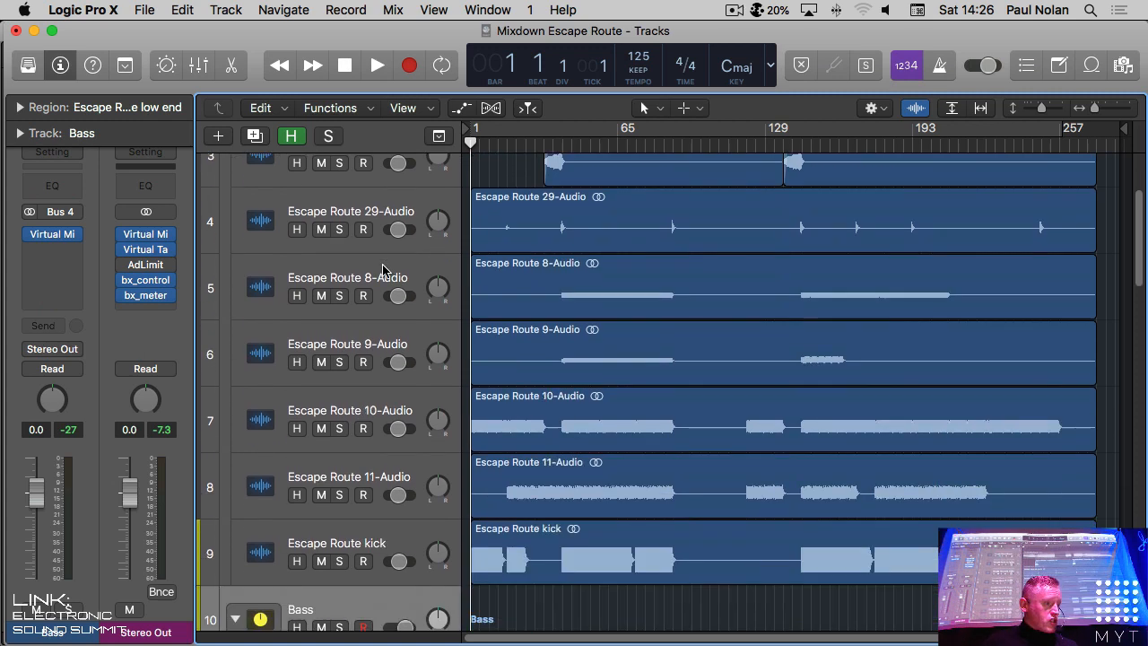
Step: Select the Escape Route kick track and raise the system volume to its maximum
left_click(378, 377)
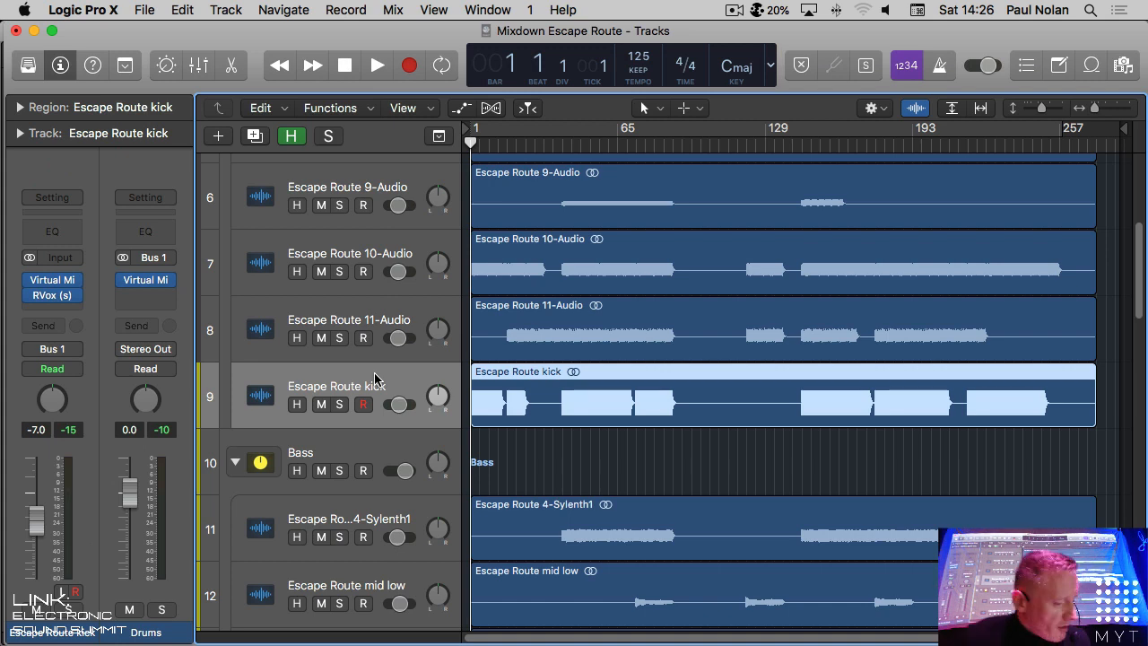
key("XF86AudioRaiseVolume")
key("XF86AudioRaiseVolume")
key("XF86AudioRaiseVolume")
key("XF86AudioRaiseVolume")
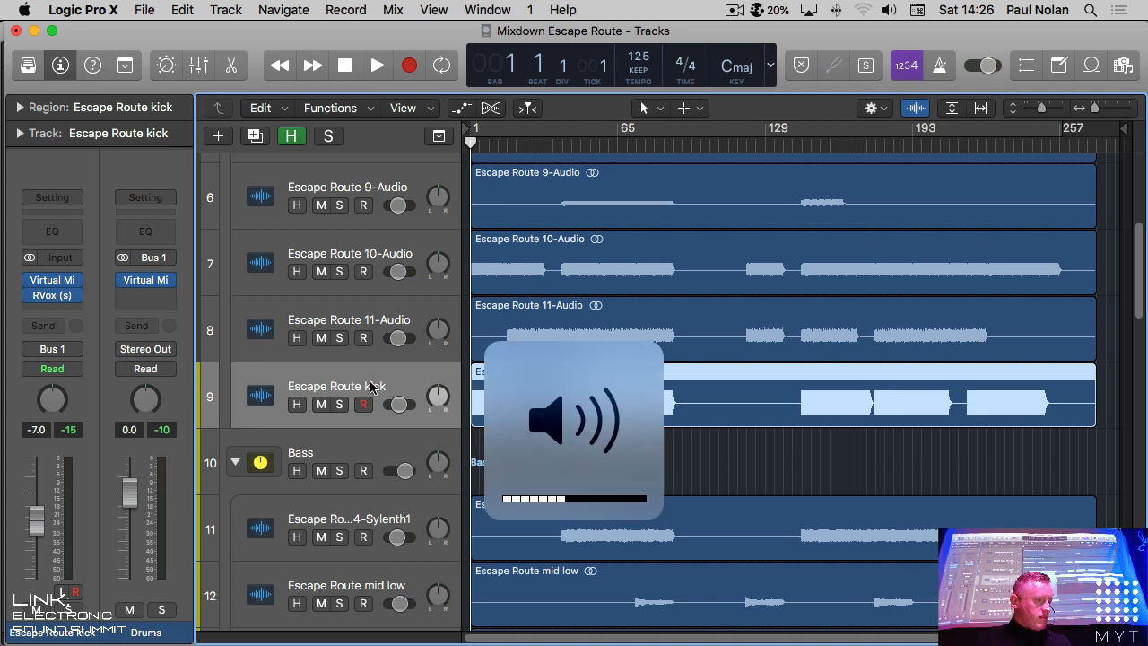
key("XF86AudioRaiseVolume")
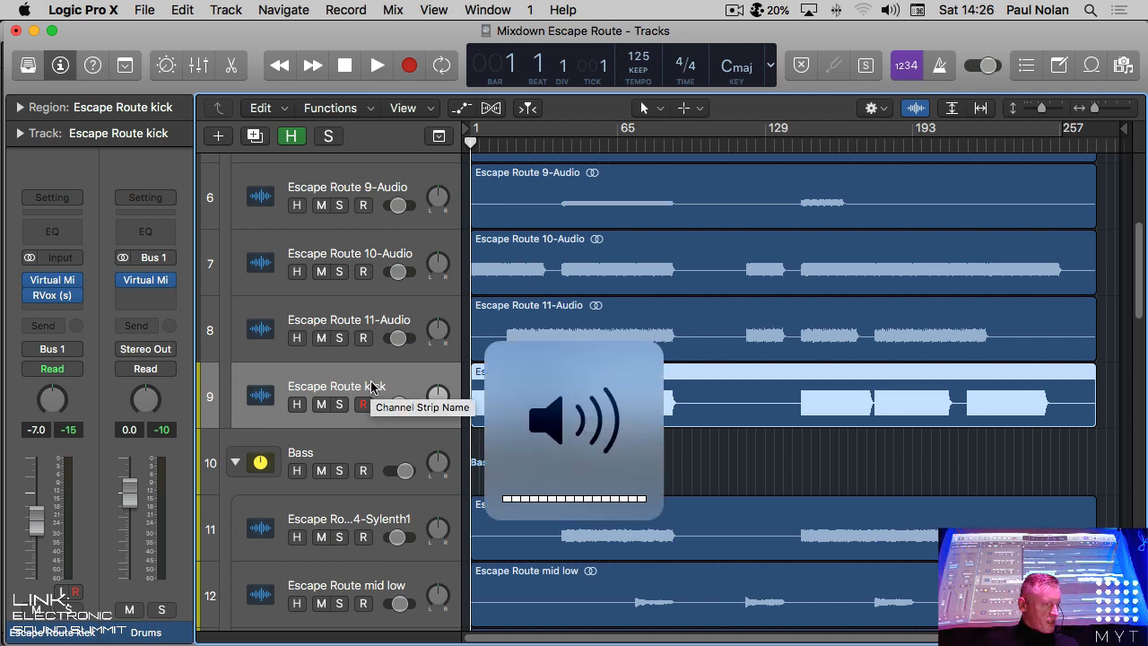
Step: Switch to Ableton Live, quit it, and return to the Mixdown Escape Route project in Logic Pro X
key("super+Tab")
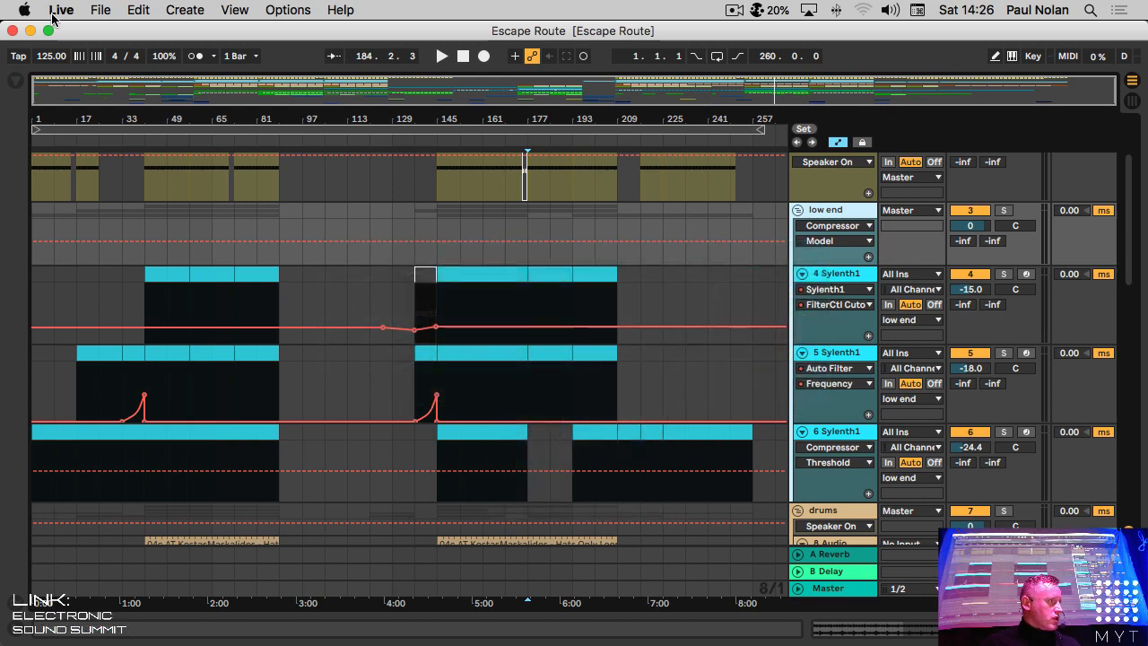
left_click(55, 10)
left_click(116, 183)
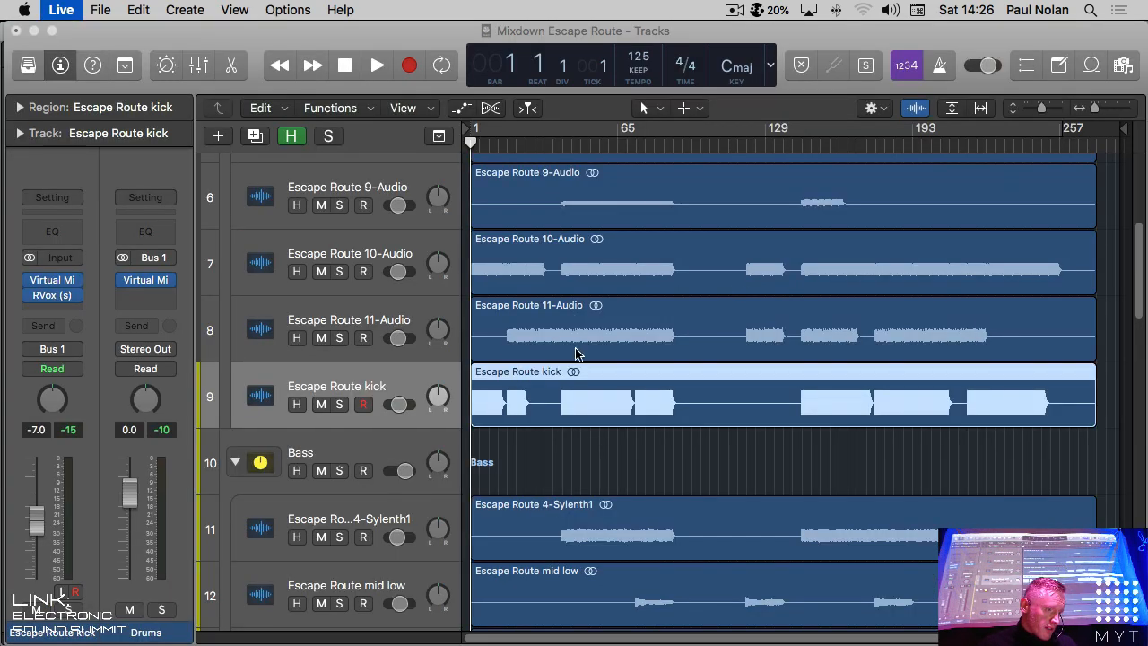
key("super+Tab")
key("super+Tab")
key("super+Tab")
key("super+Tab")
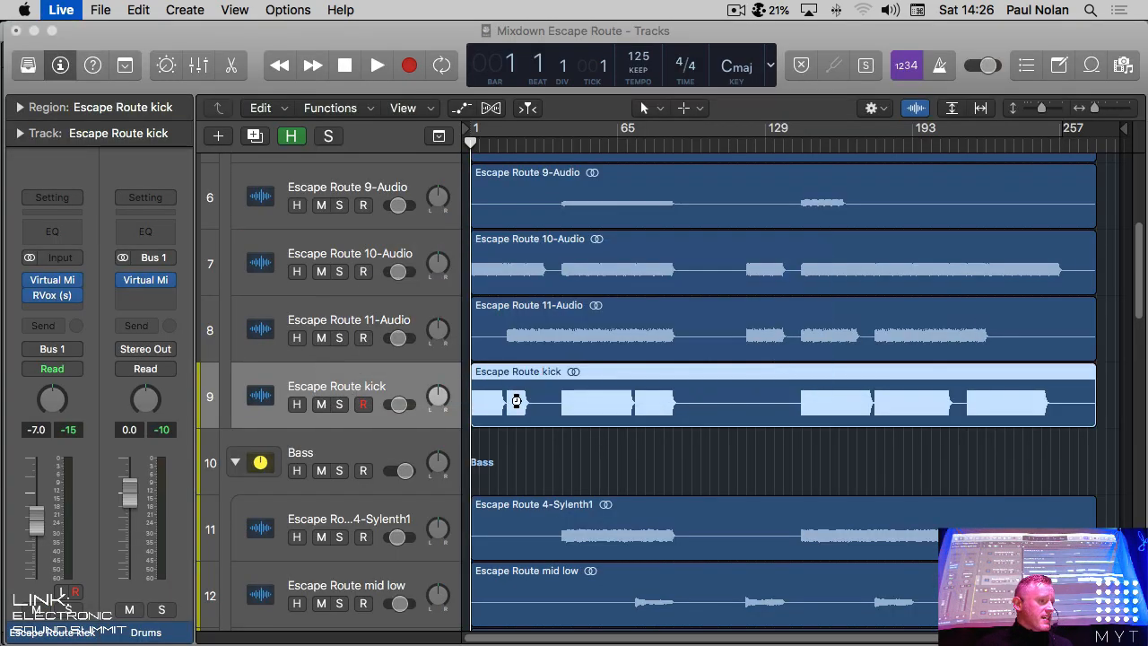
Step: Solo the Escape Route kick track and bypass the Virtual Mix Rack plug-in on all mixer channels
left_click(340, 404)
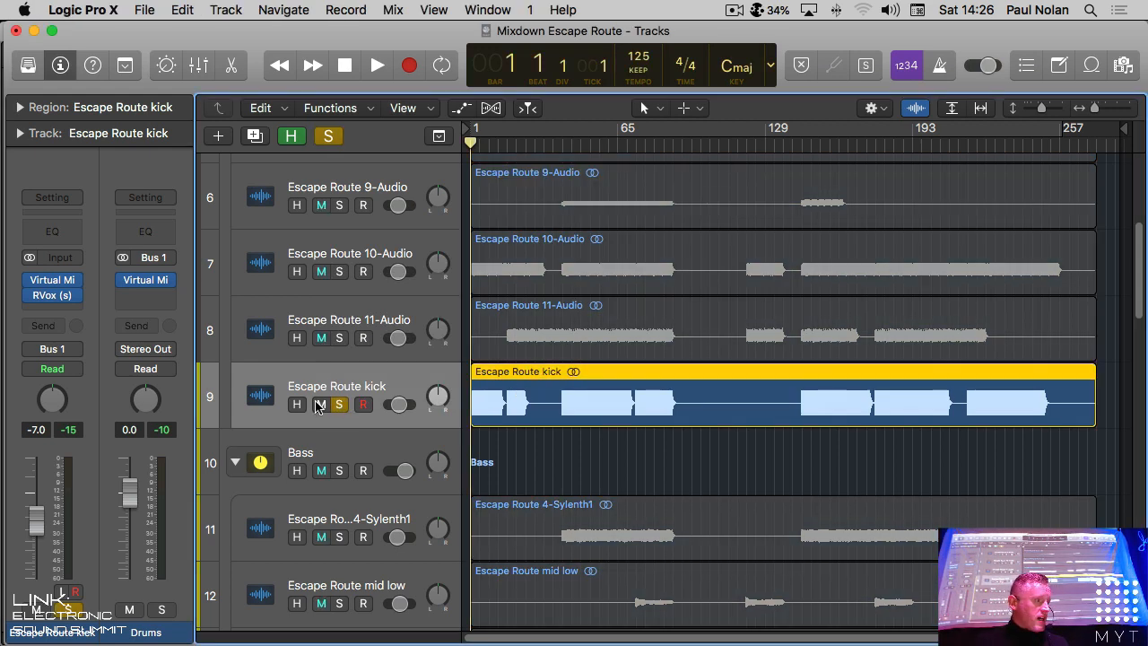
key("super+2")
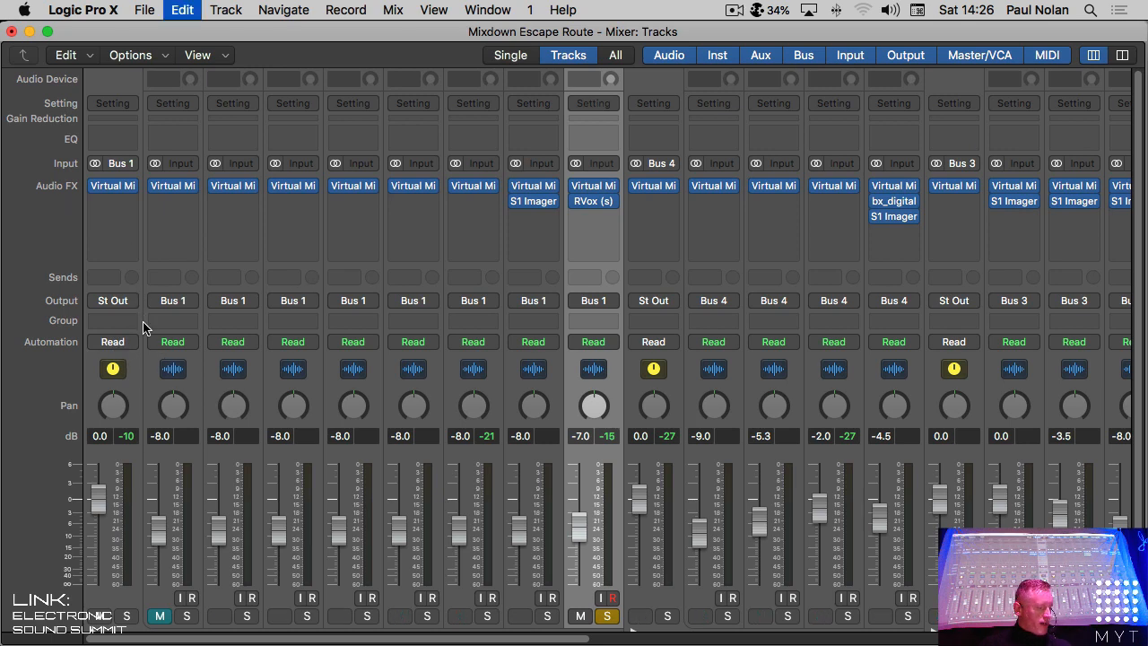
left_click(200, 291)
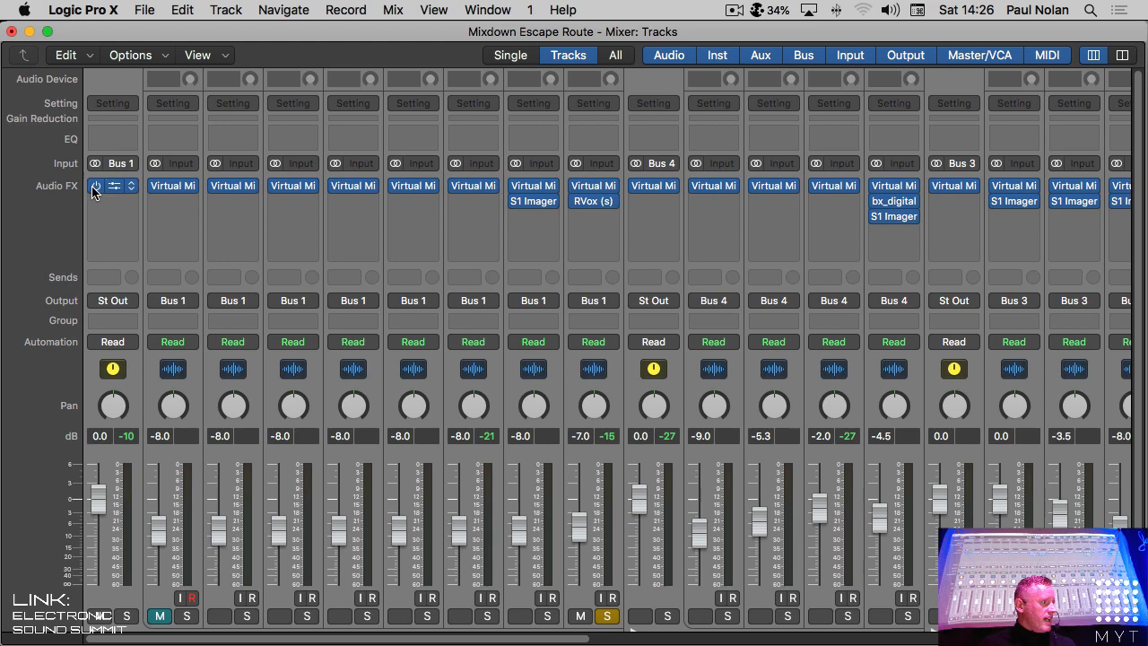
left_click(94, 186, "alt")
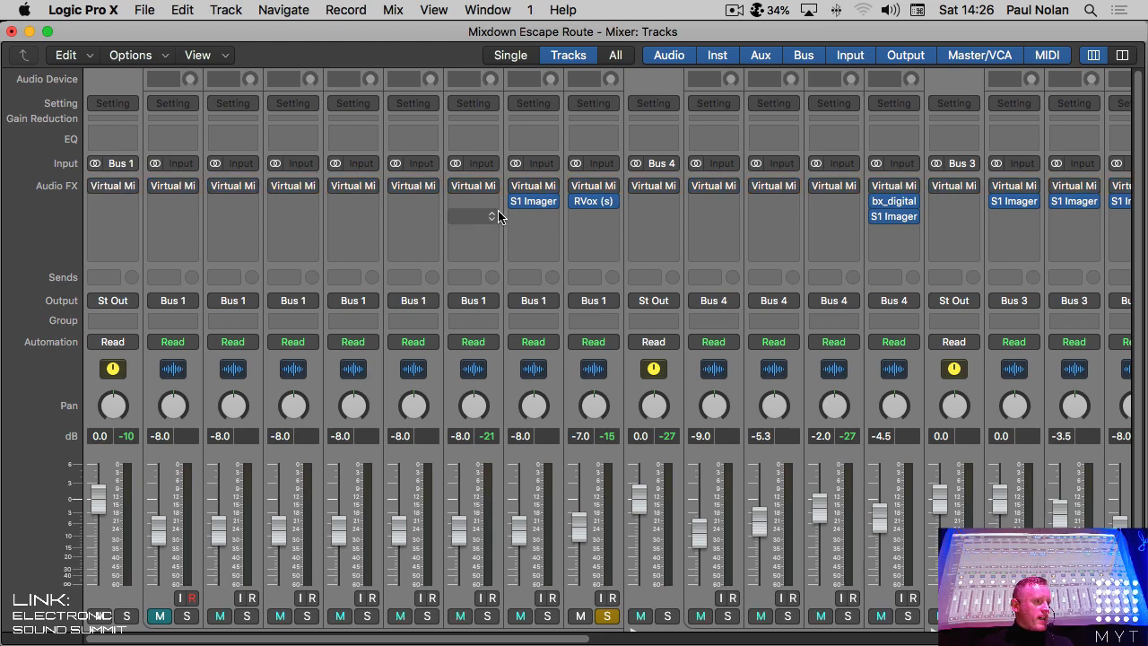
Step: Bypass the remaining plug-ins across the mixer, including S1 Imager, RVox, bx_digital, and the Stereo Out's bx_control and bx_meter
left_click(516, 202, "alt")
mouse_move(879, 223)
scroll(857, 225, "right", 10)
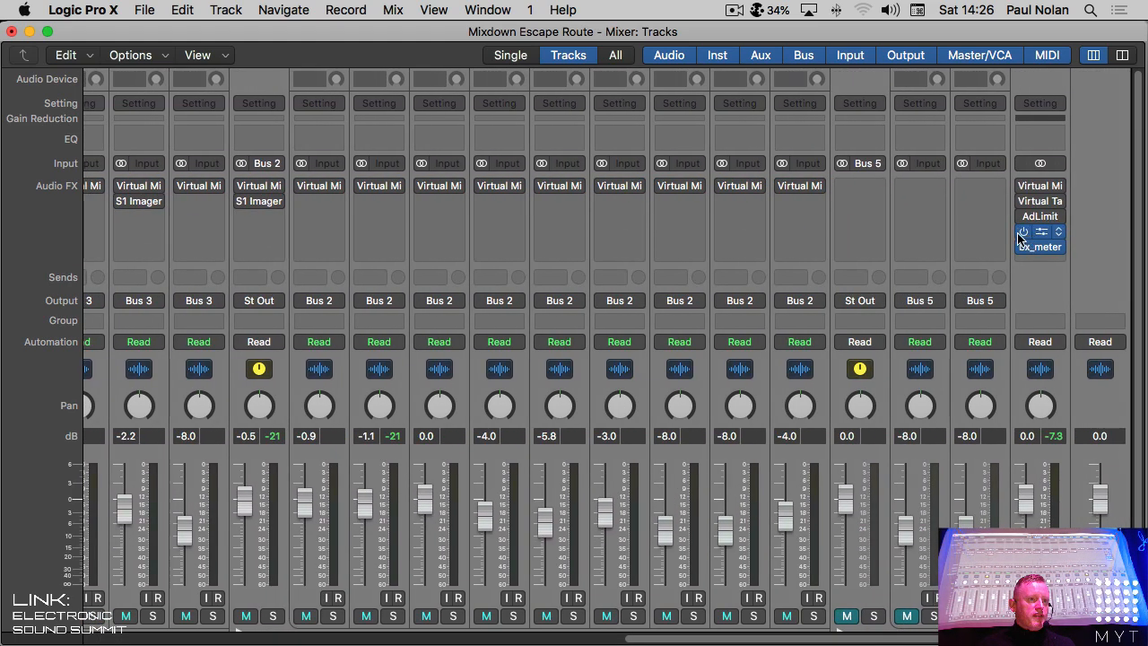
left_click(1021, 233)
left_click(1023, 245)
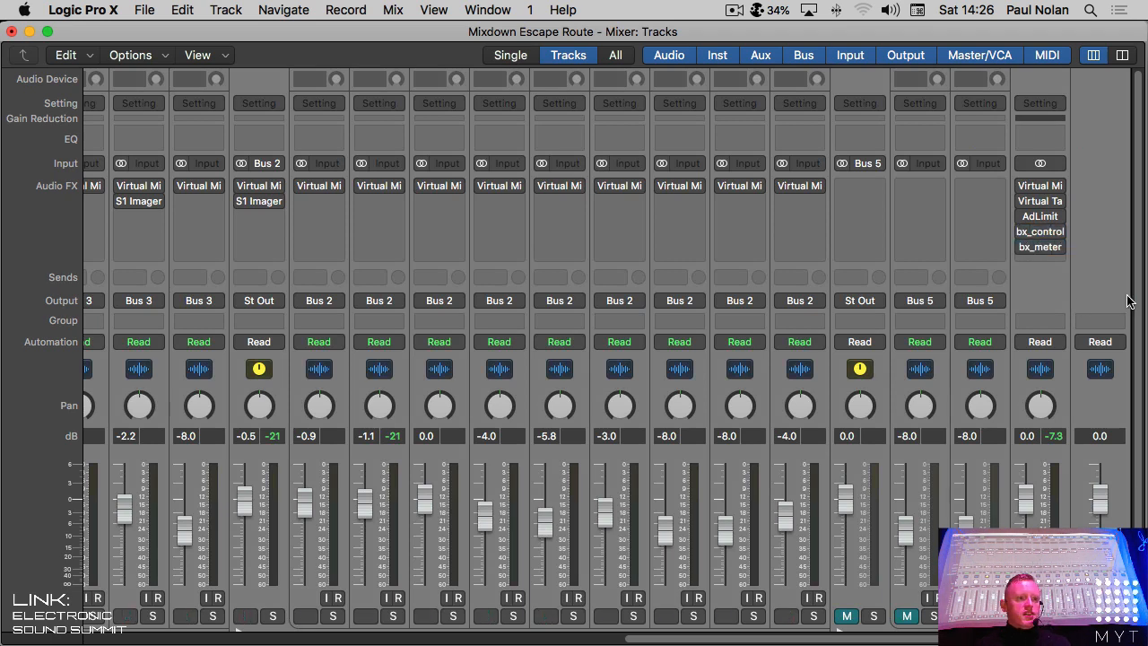
left_click(1126, 296)
left_click(1027, 291)
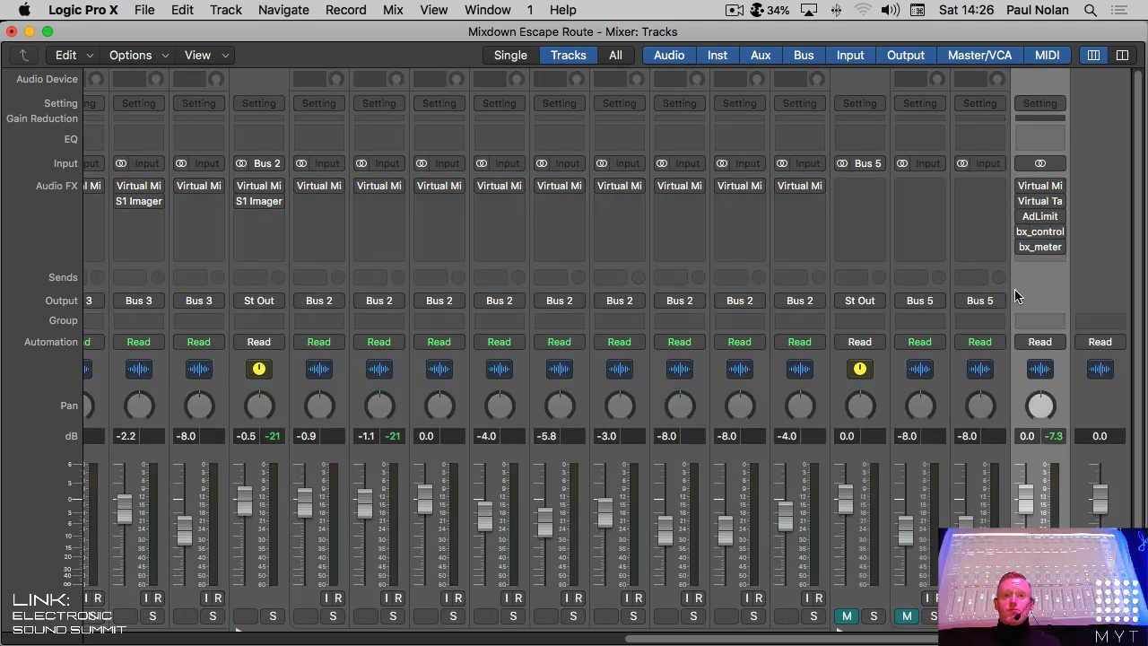
Step: Return to the Tracks window, select the soloed Escape Route kick track and listen to it with its plug-ins bypassed
key("super+1")
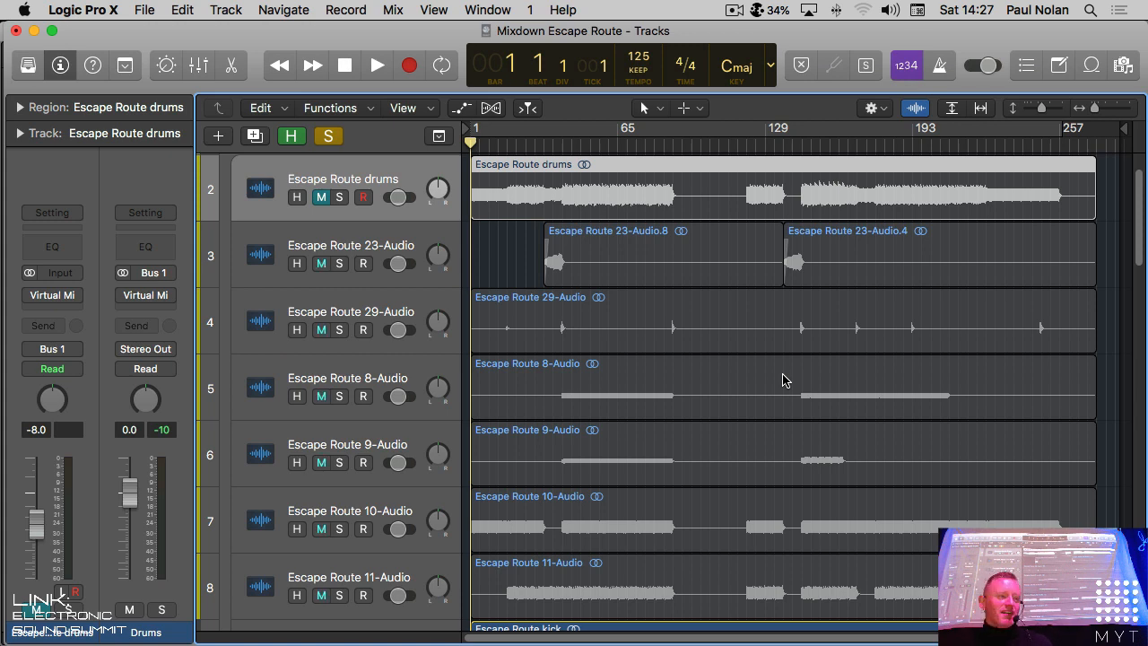
scroll(725, 392, "up", 3)
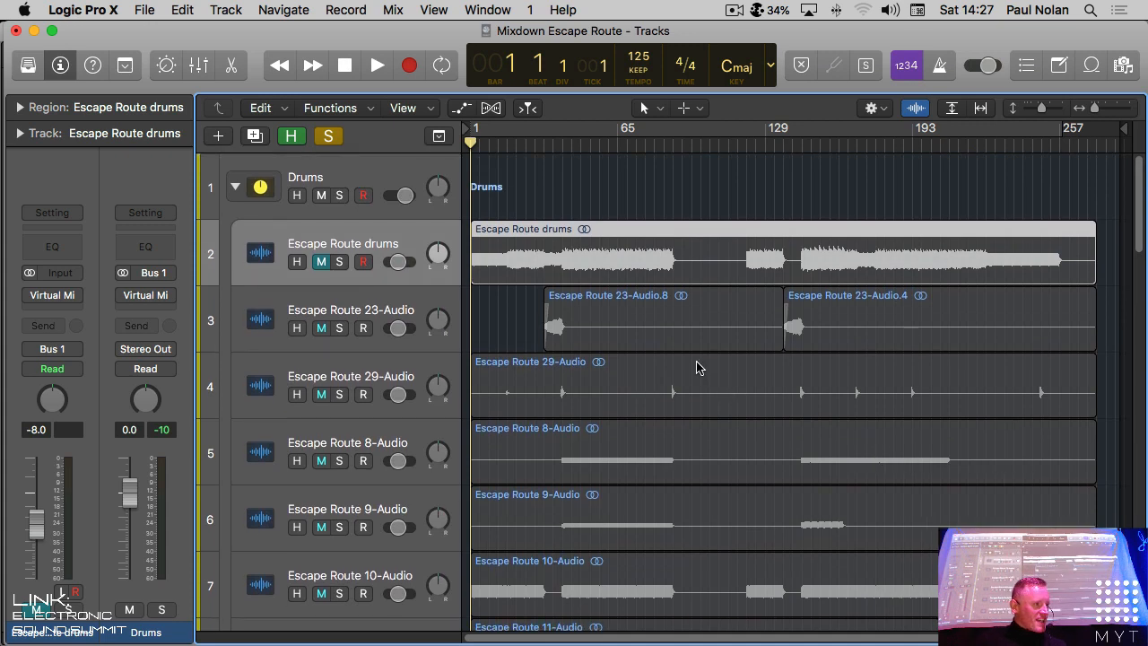
scroll(703, 366, "down", 1)
scroll(699, 362, "down", 2)
scroll(238, 269, "up", 3)
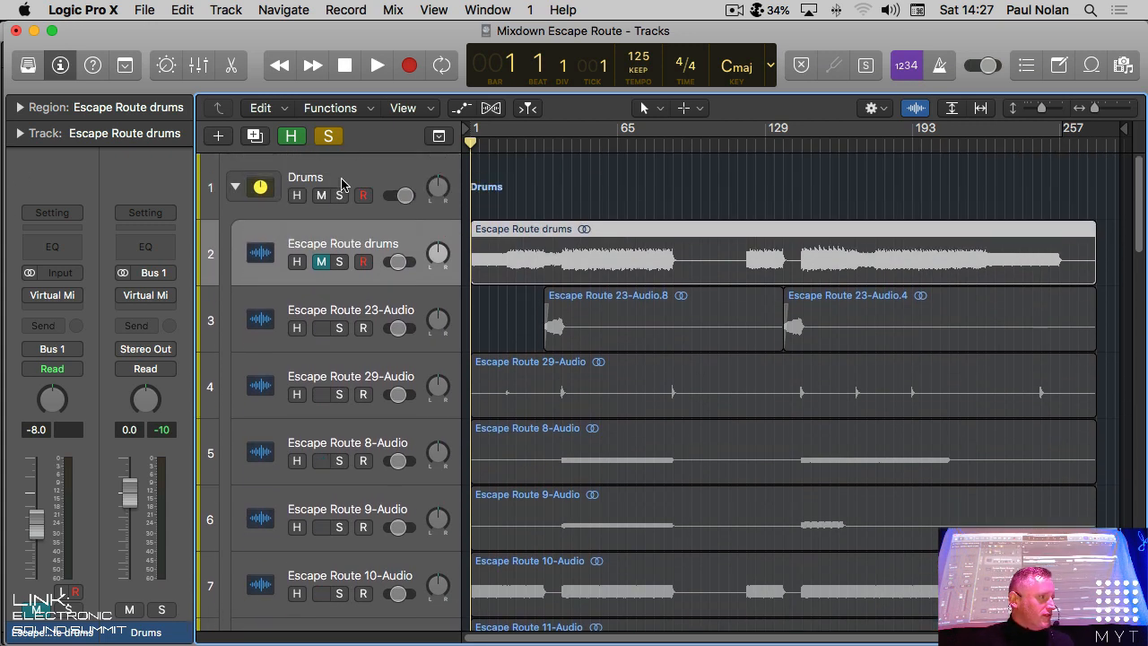
scroll(346, 202, "down", 4)
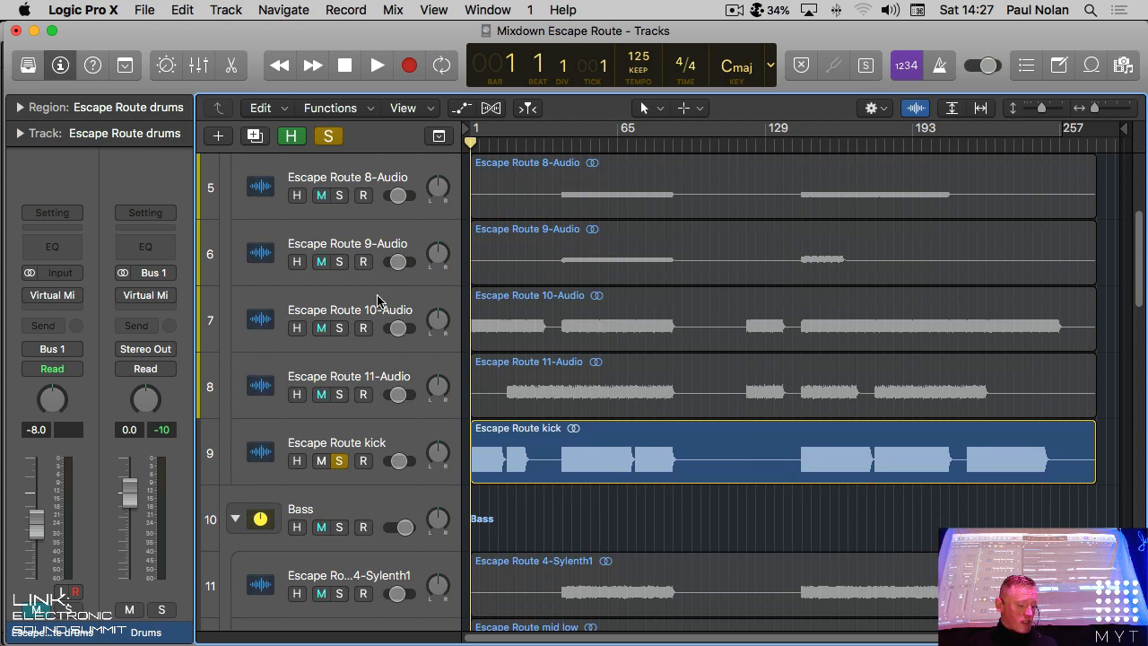
key("XF86AudioRaiseVolume")
key("space")
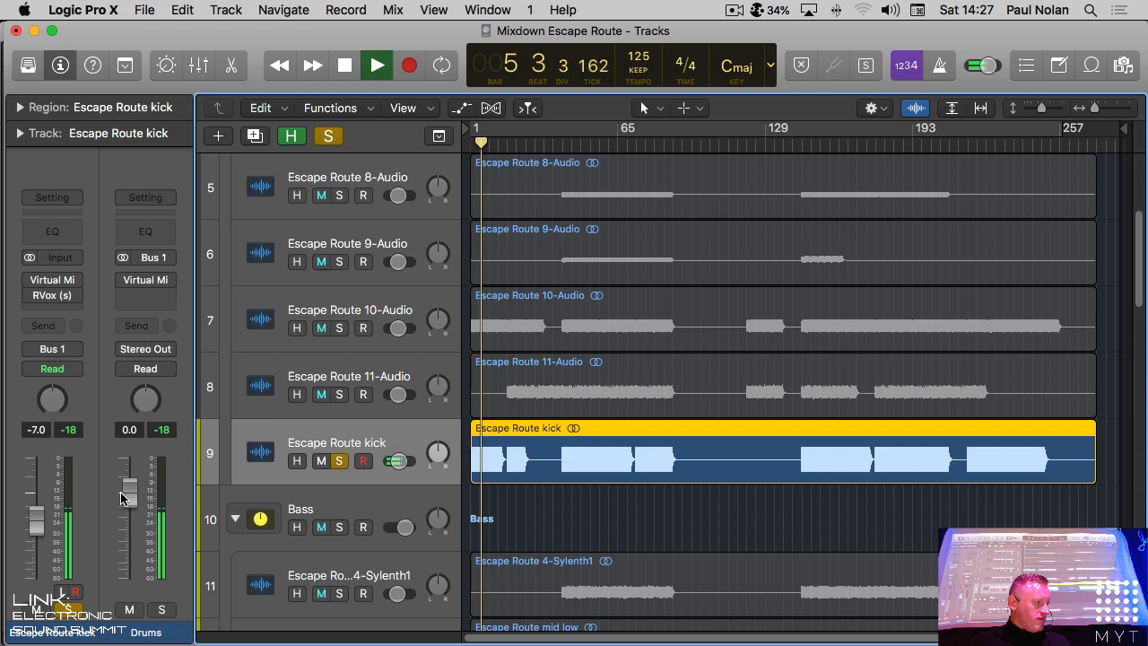
key("space")
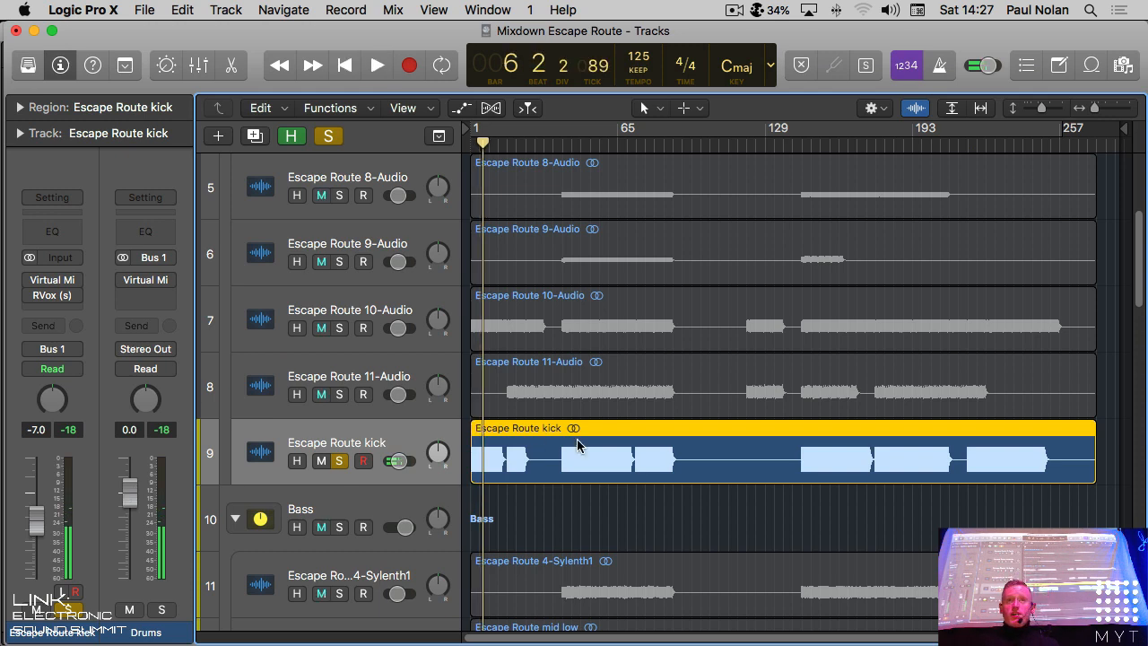
key("space")
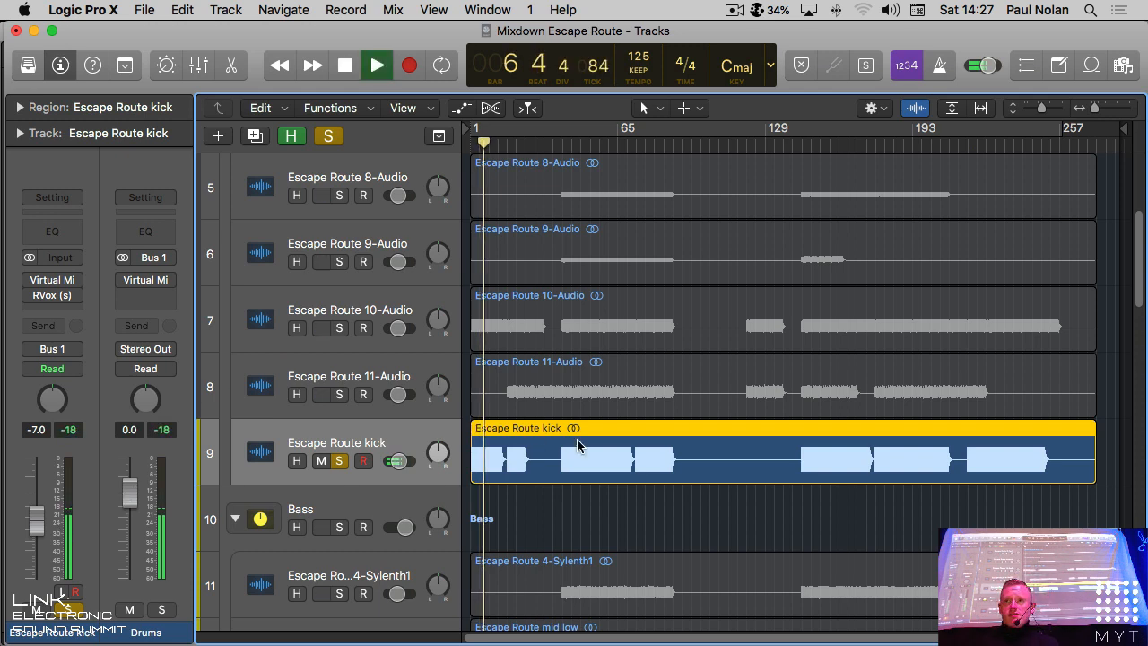
key("space")
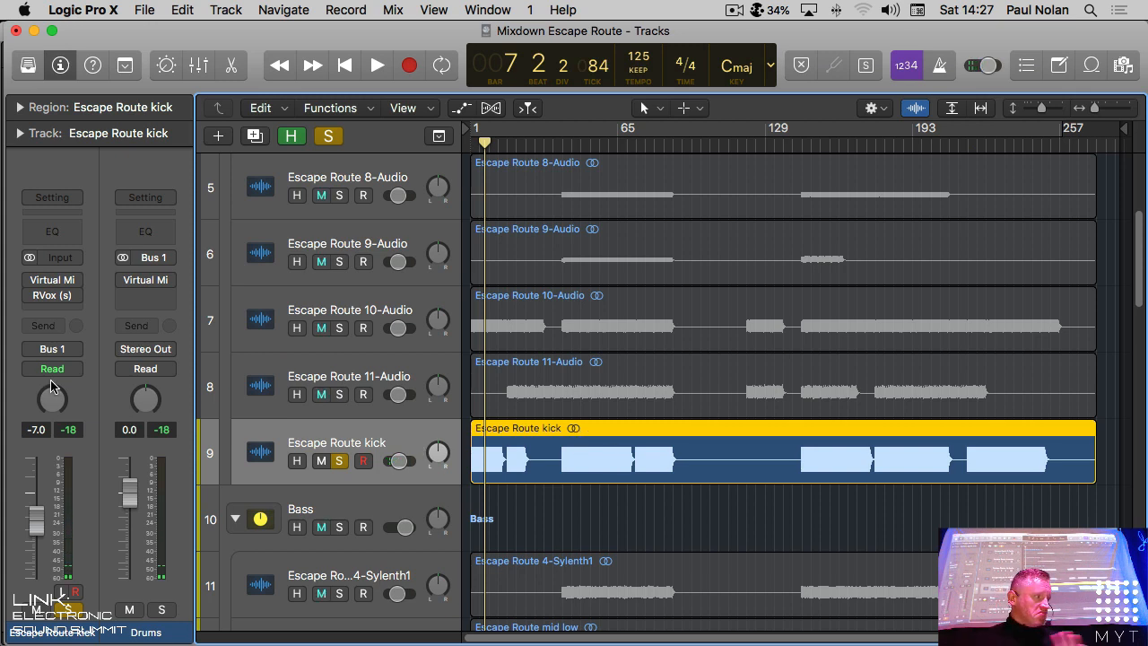
Step: Open the kick's Virtual Mix Rack, switch off its FG-S and AirEQ Air modules, and examine their EQ settings
mouse_move(56, 298)
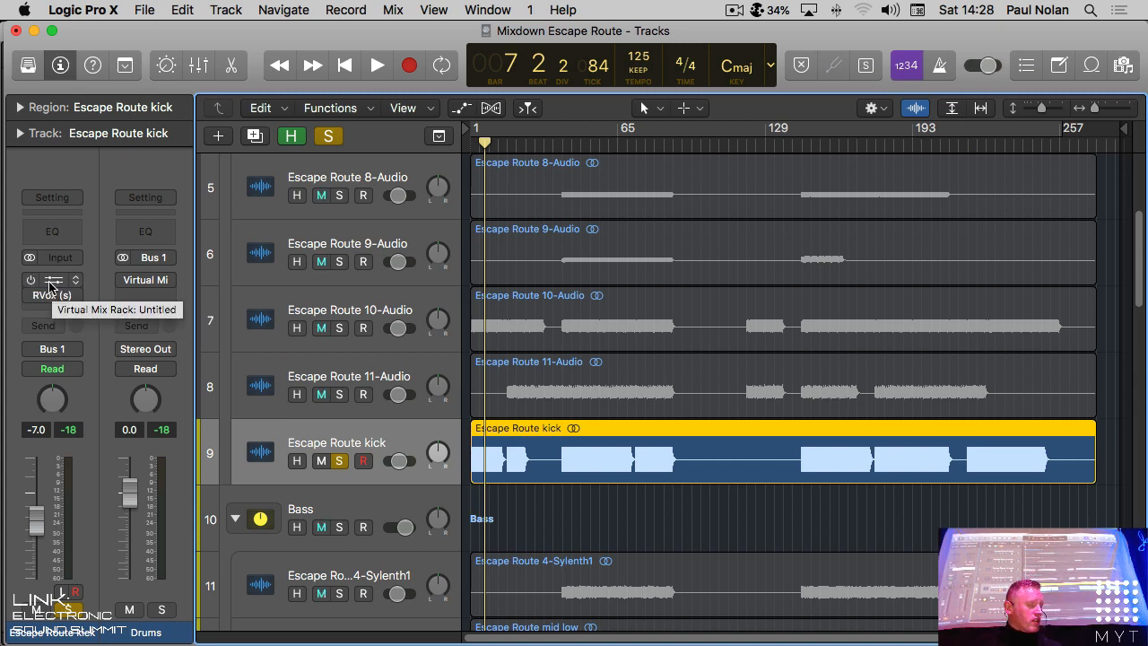
left_click(52, 283)
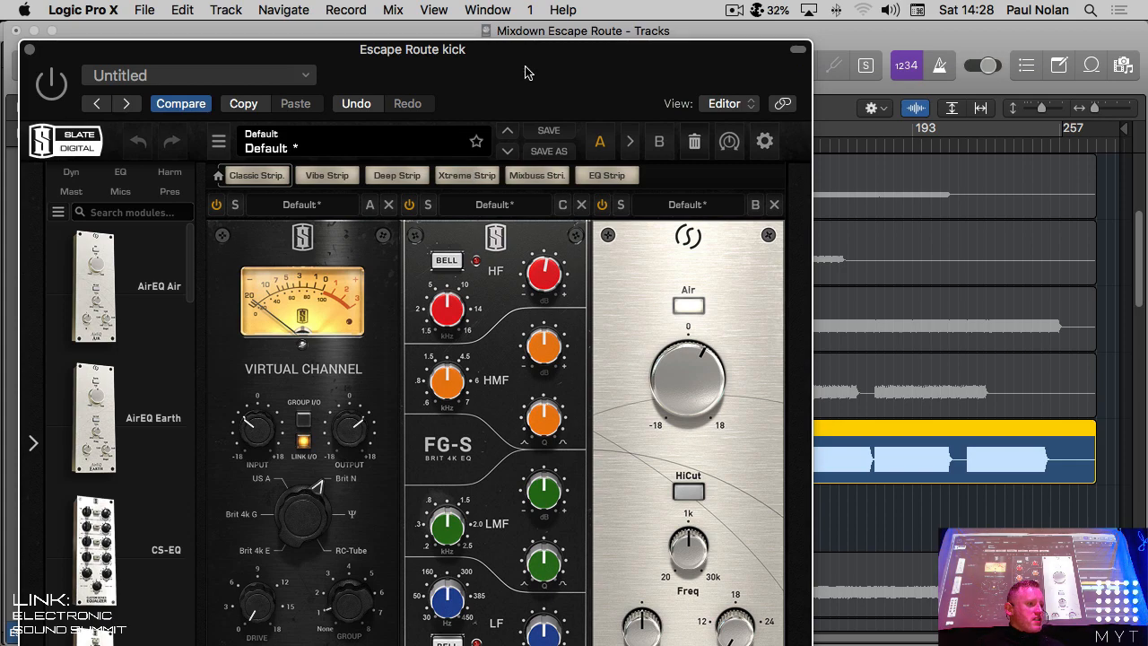
left_click_drag(527, 73, 739, 55)
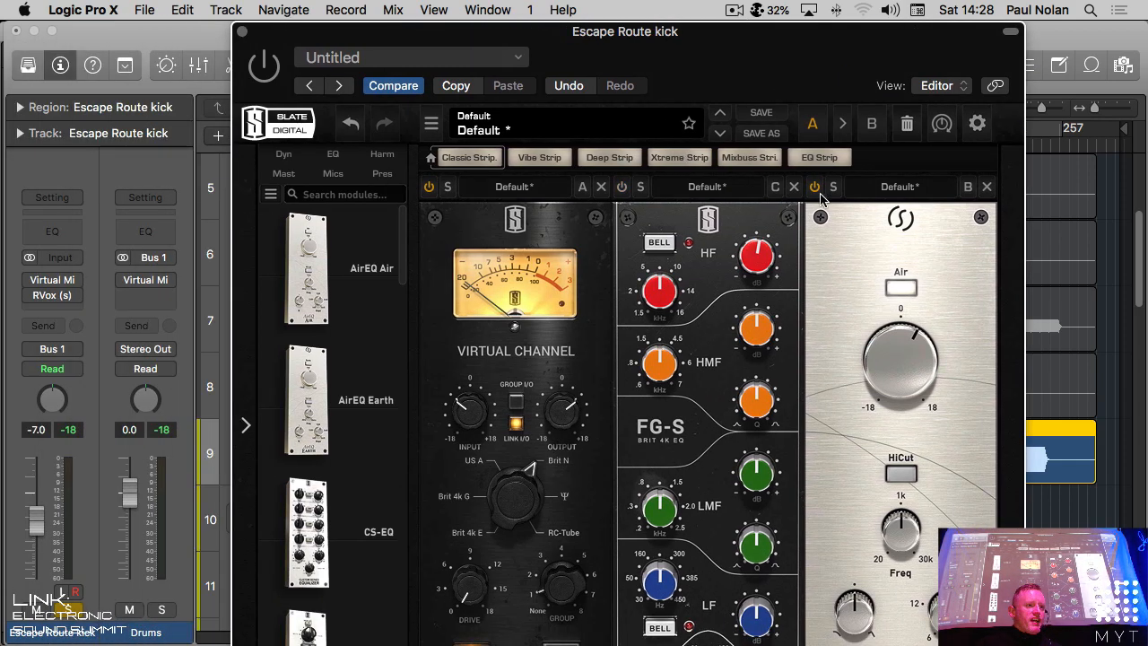
left_click(1011, 32)
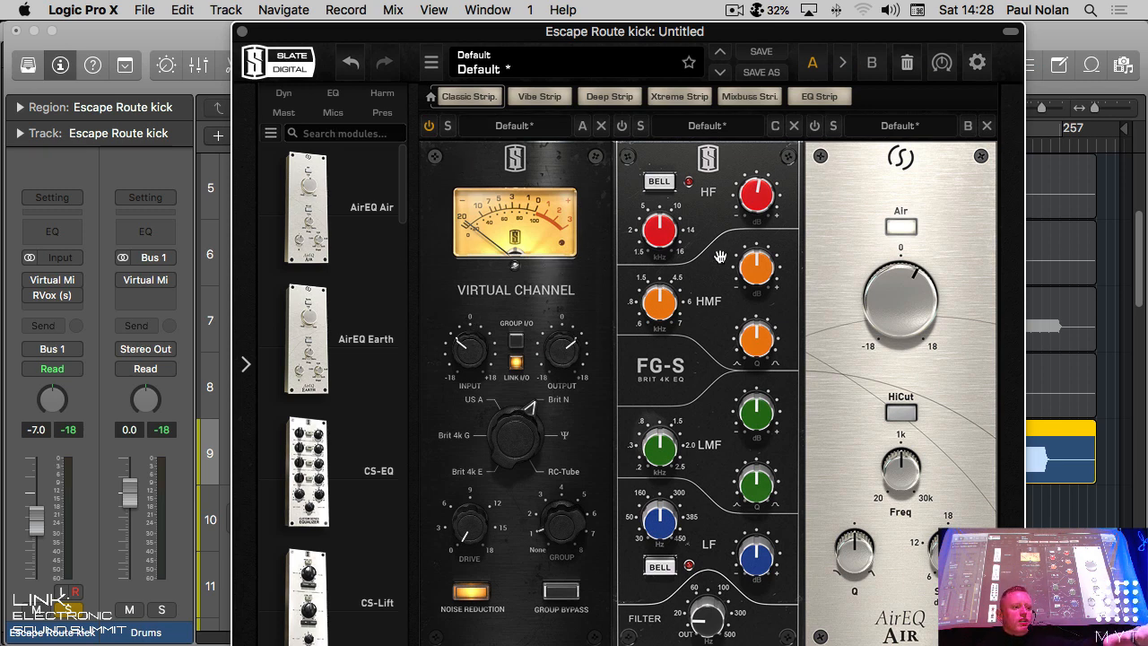
mouse_move(759, 207)
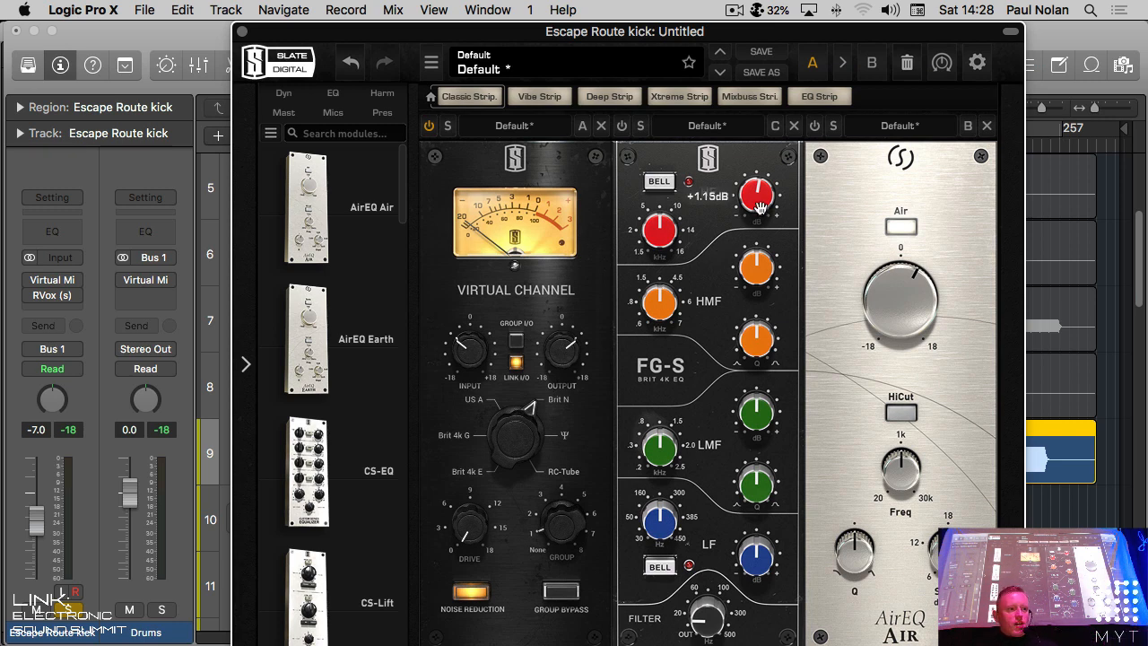
mouse_move(708, 618)
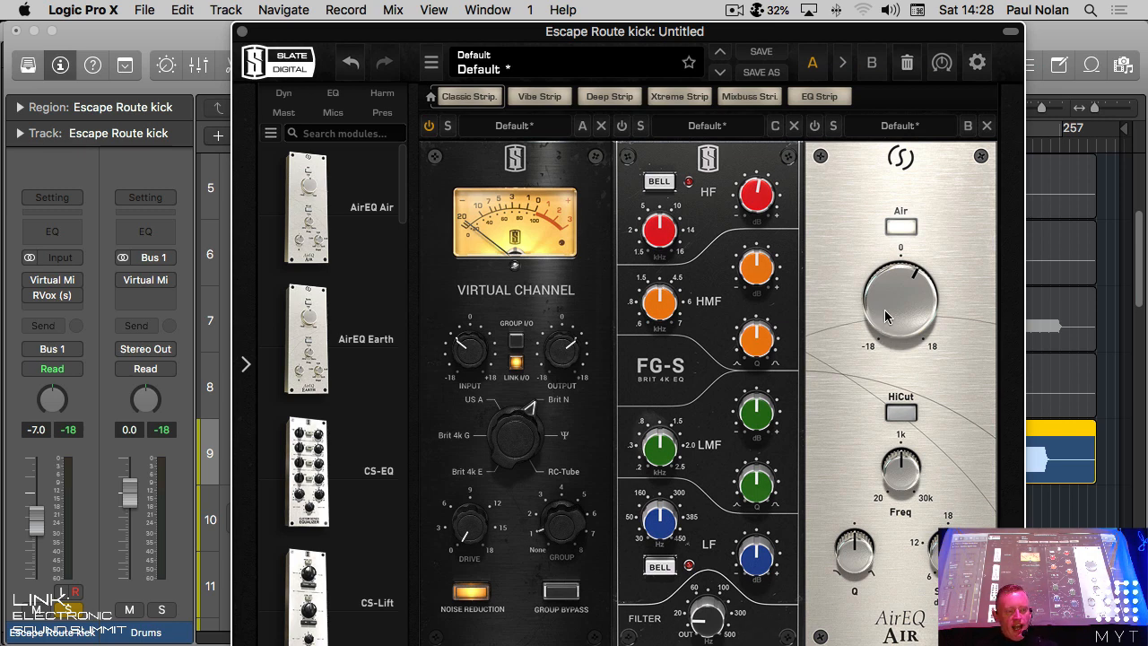
mouse_move(885, 316)
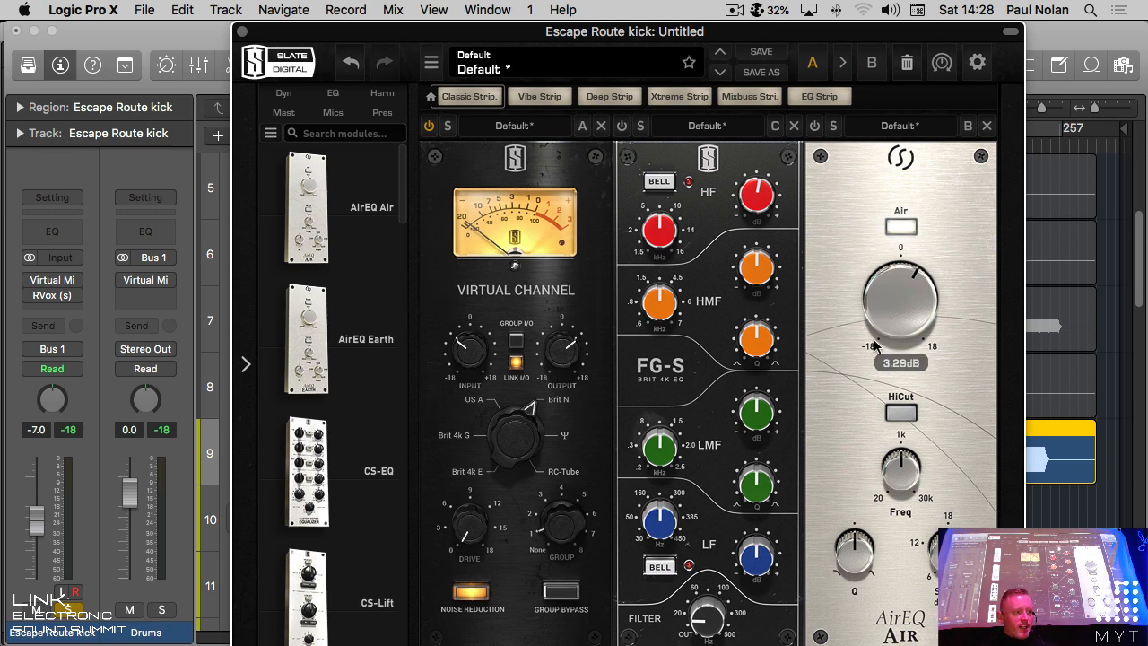
Step: Activate the kick's Virtual Mix Rack and compare the sound with its Virtual Channel module off and on during playback
left_click(30, 281)
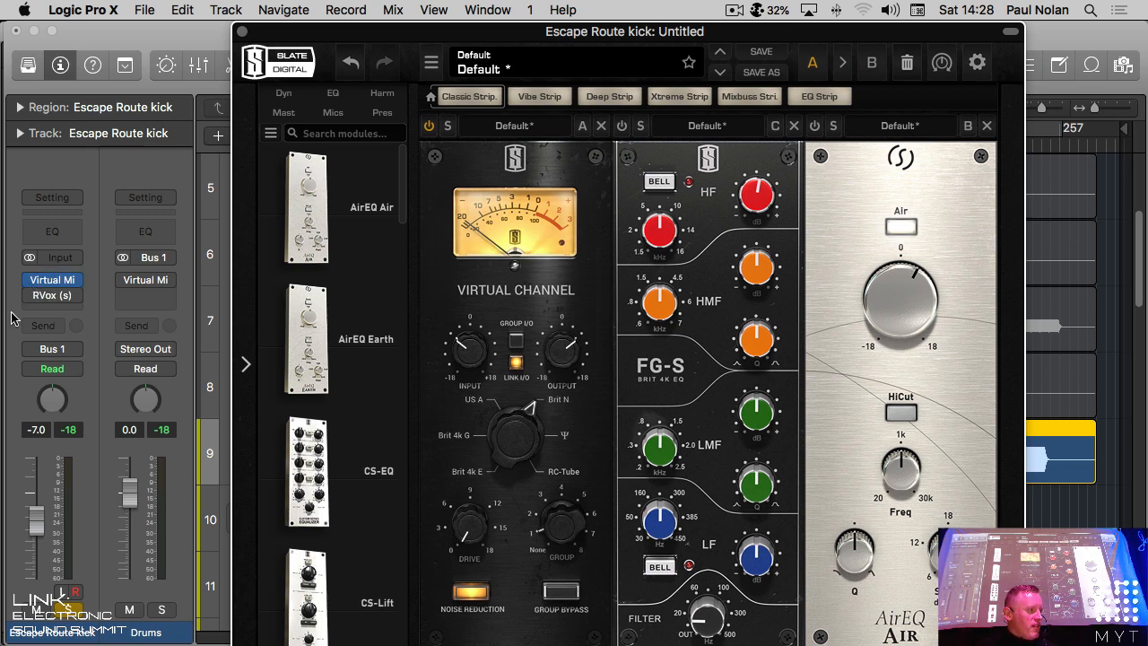
left_click(427, 127)
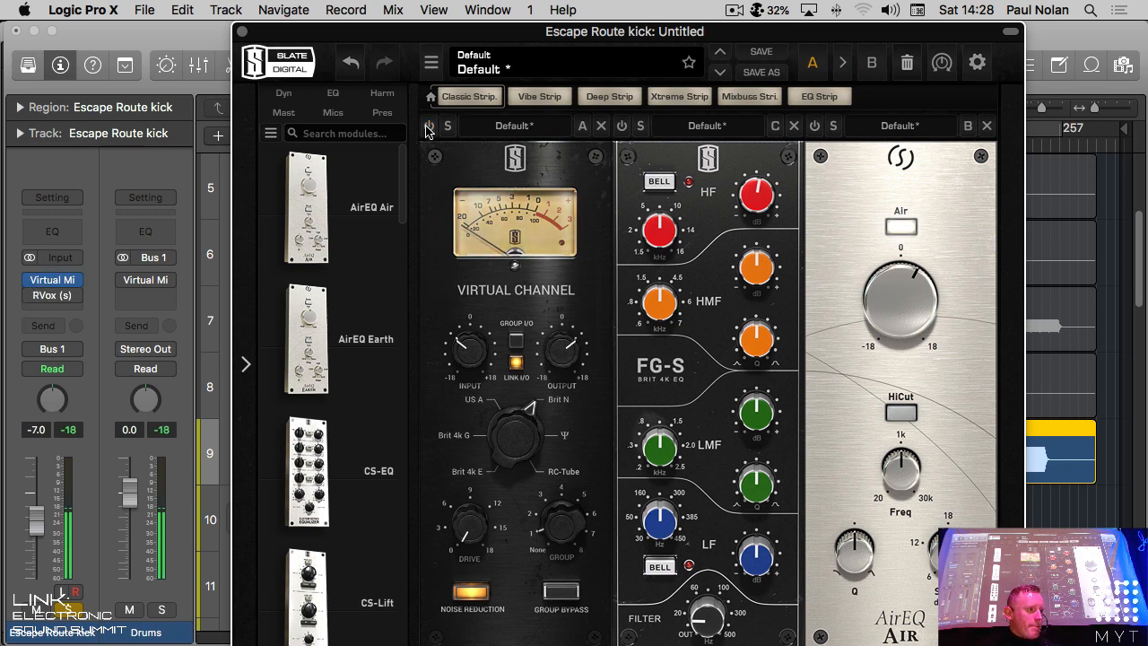
left_click(428, 127)
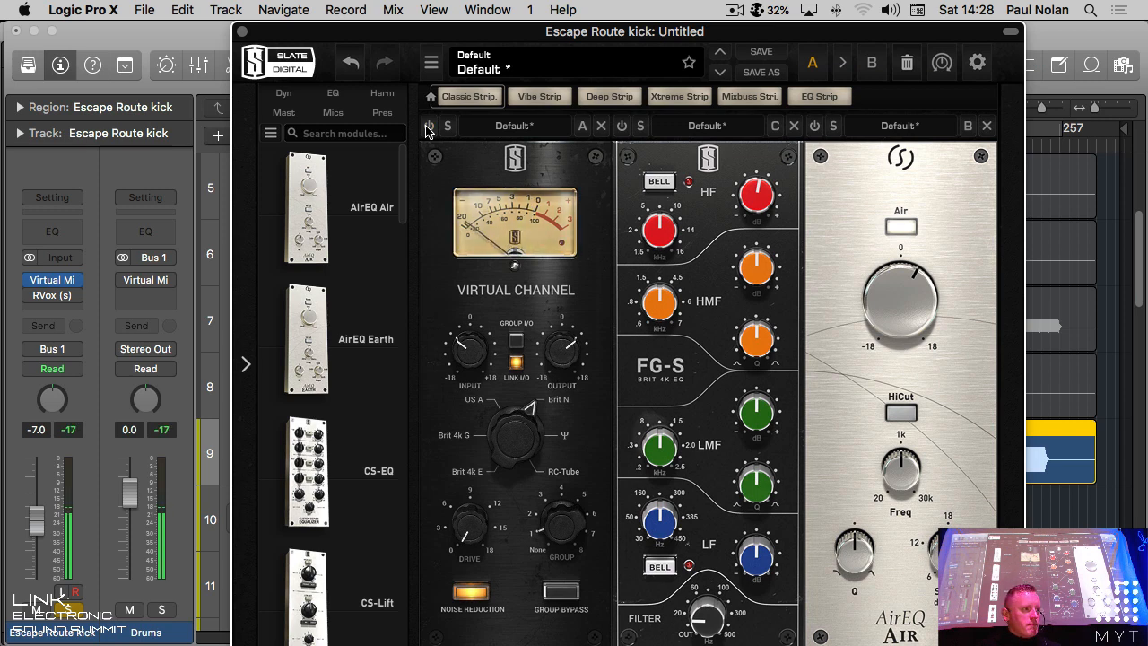
left_click(427, 127)
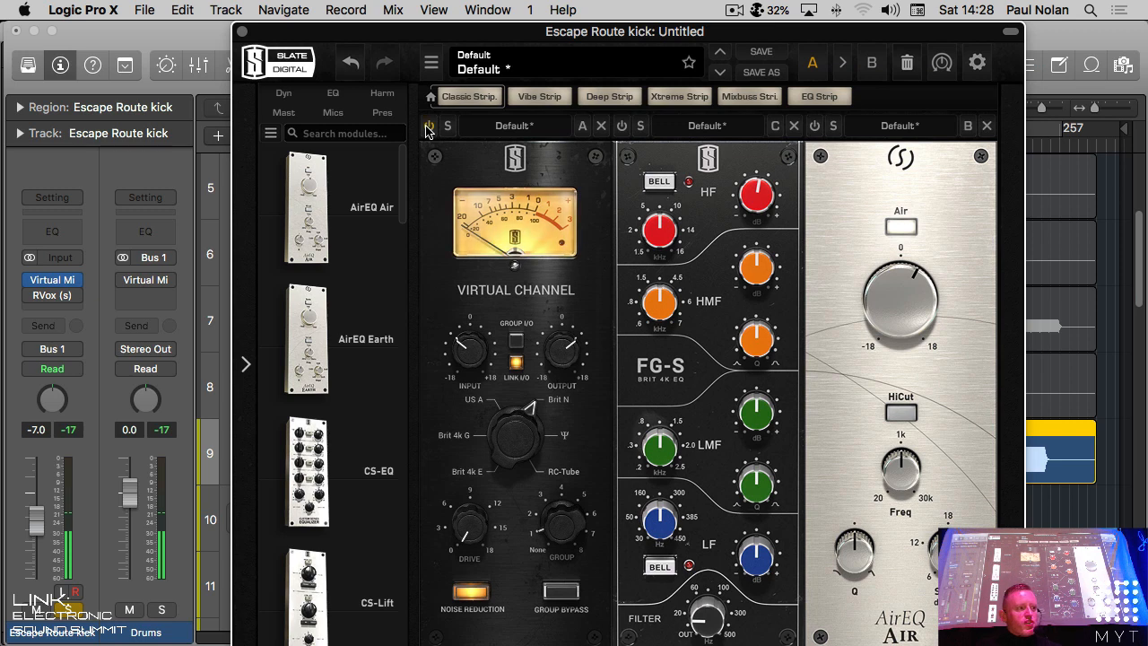
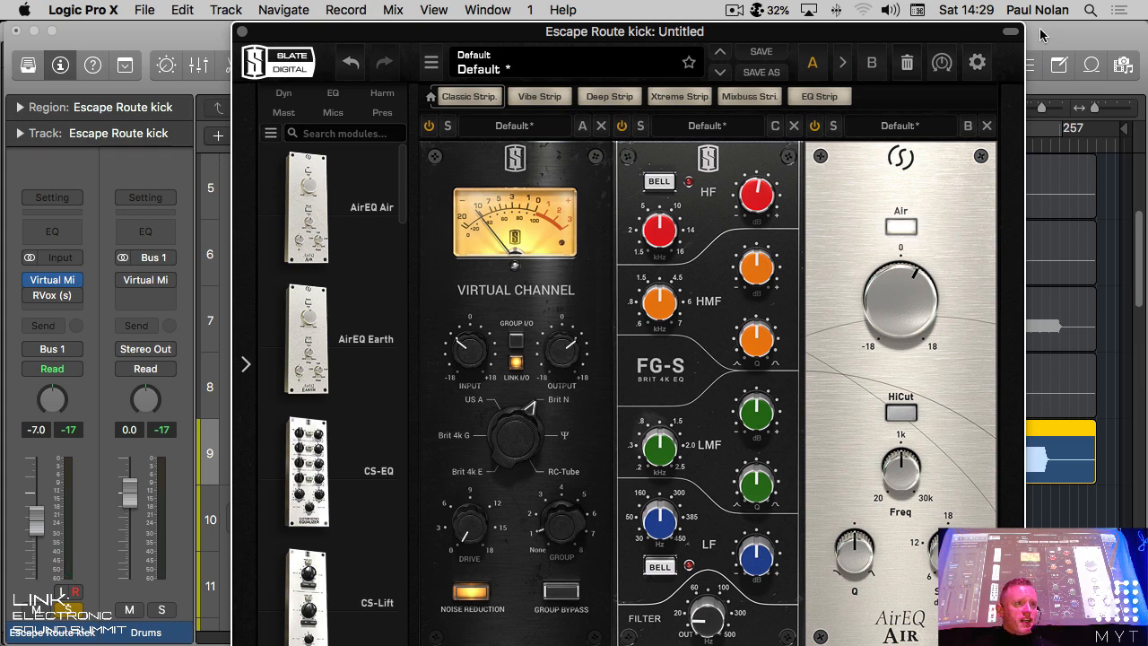
Step: Open the kick's RVox compressor, compare the sound with it active and bypassed during playback, and leave it active
left_click(242, 33)
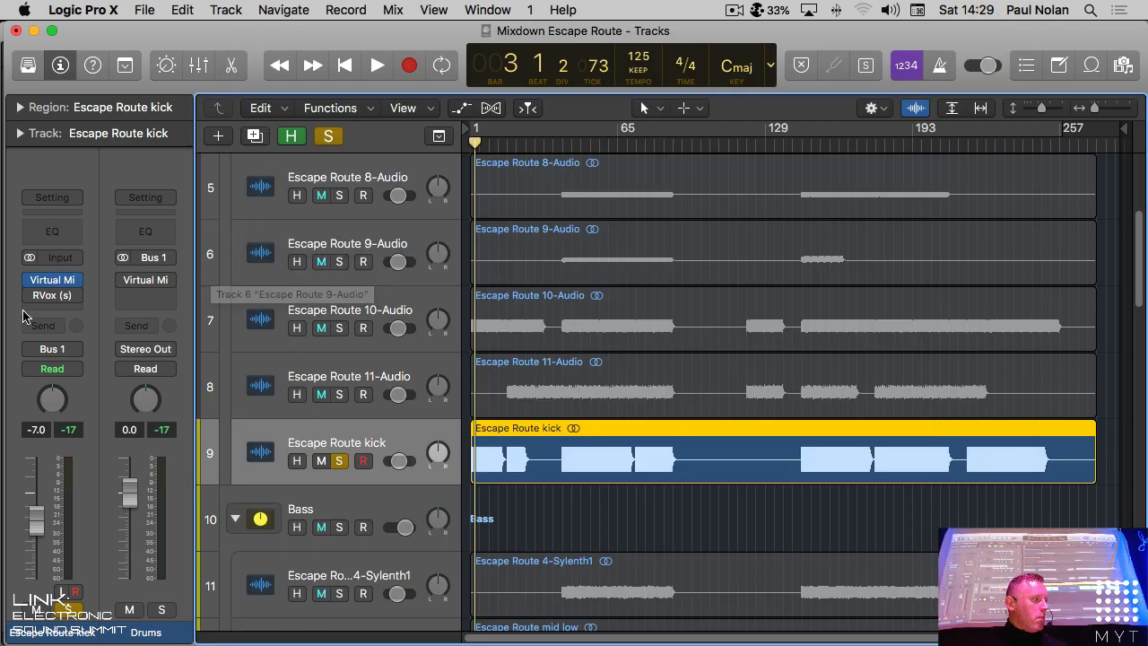
left_click(55, 300)
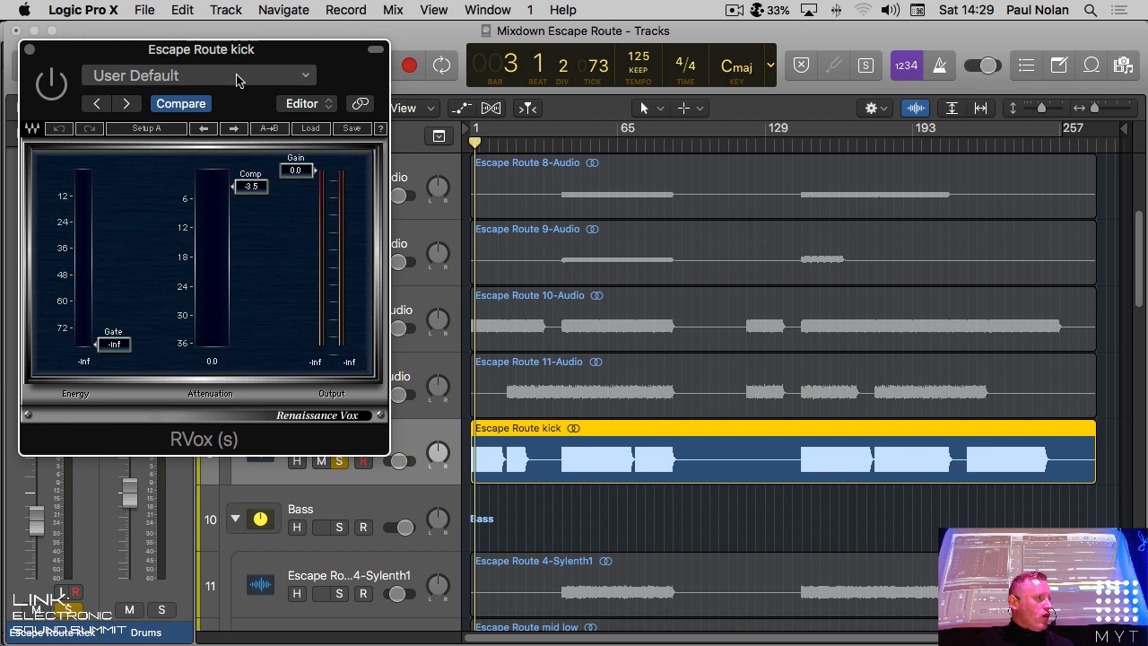
left_click_drag(246, 54, 812, 105)
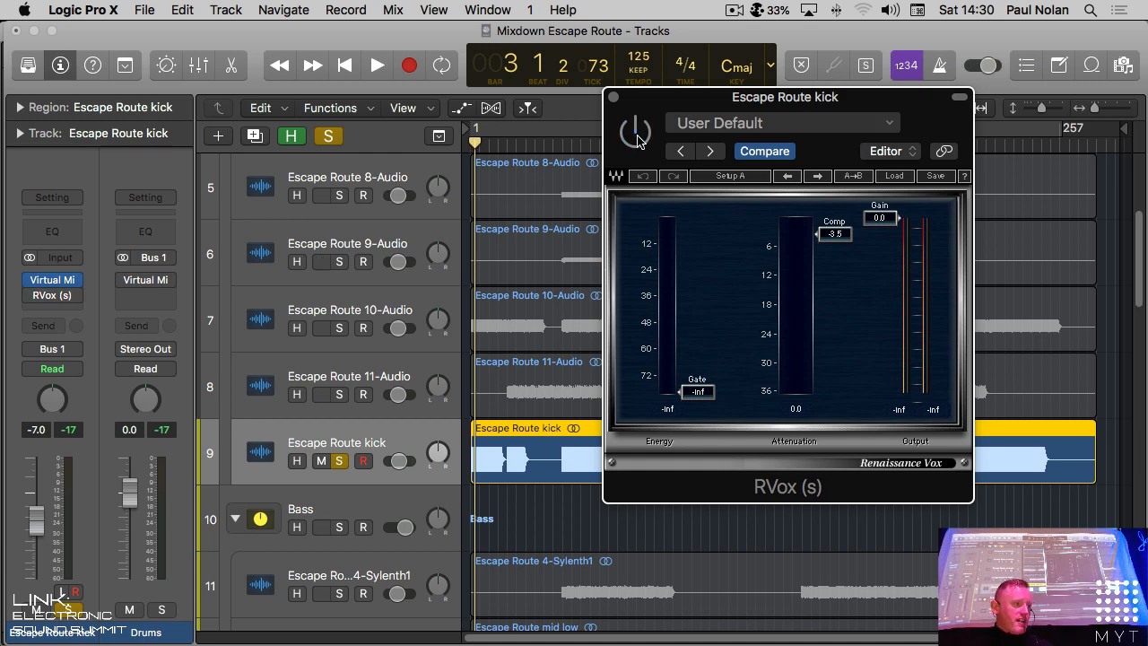
key("space")
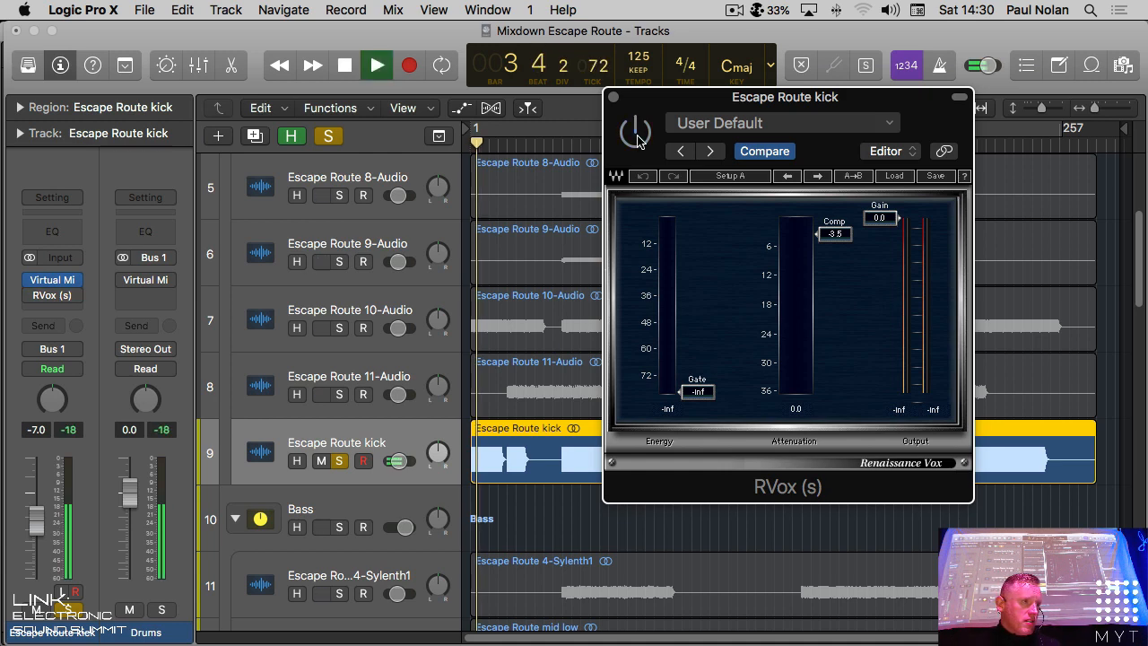
left_click(636, 133)
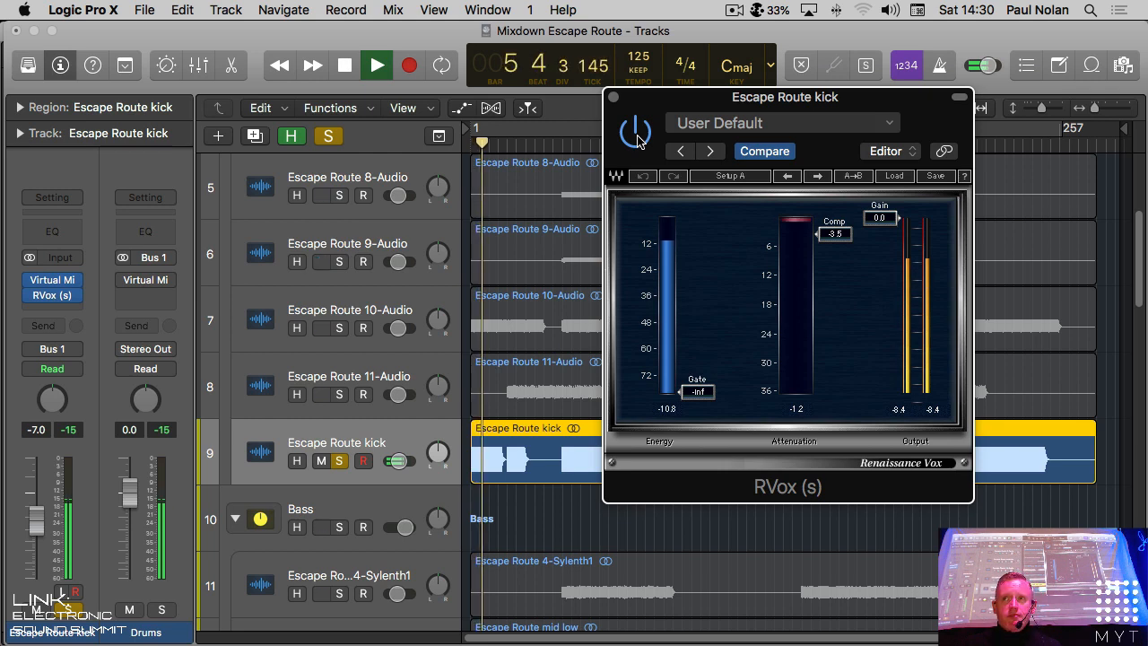
left_click(636, 133)
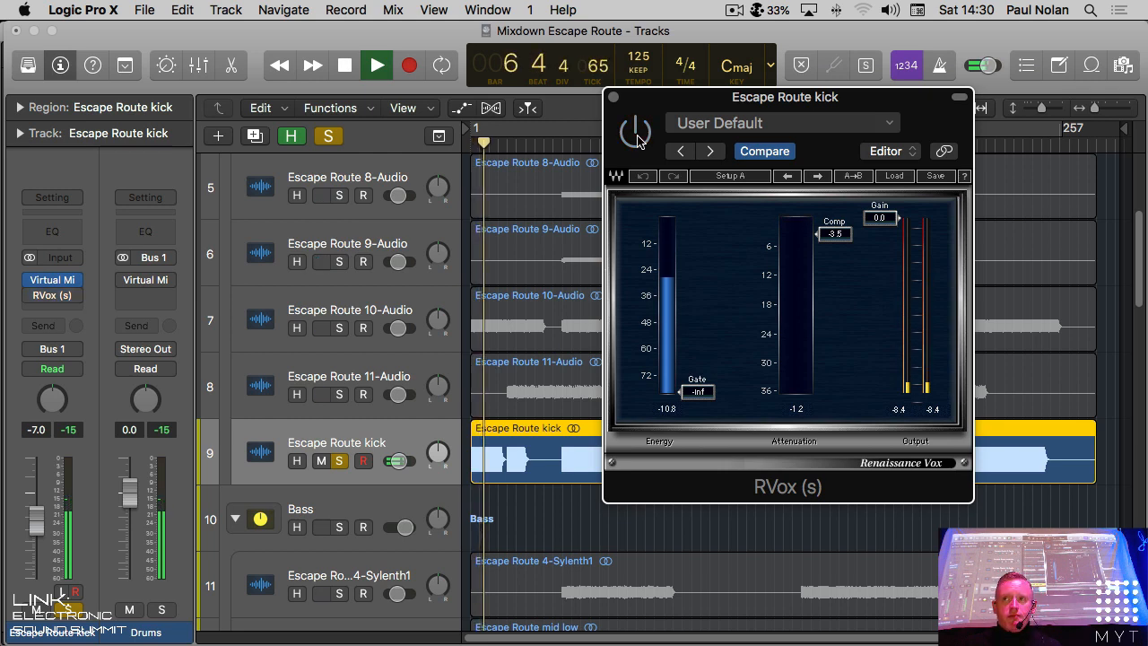
key("space")
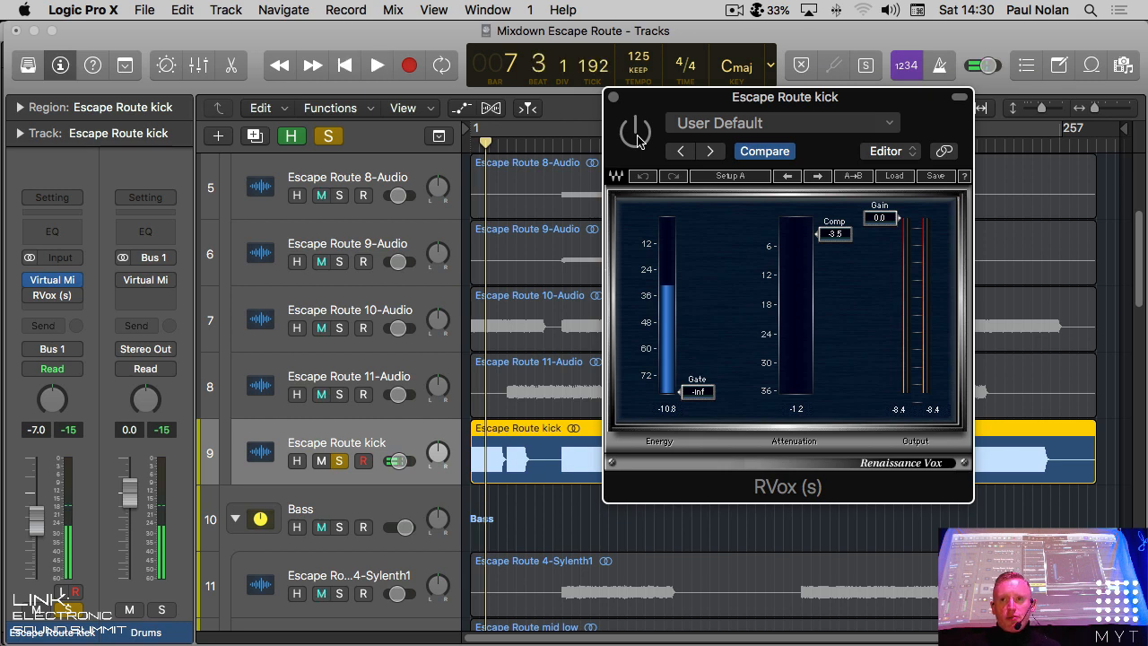
left_click(636, 133)
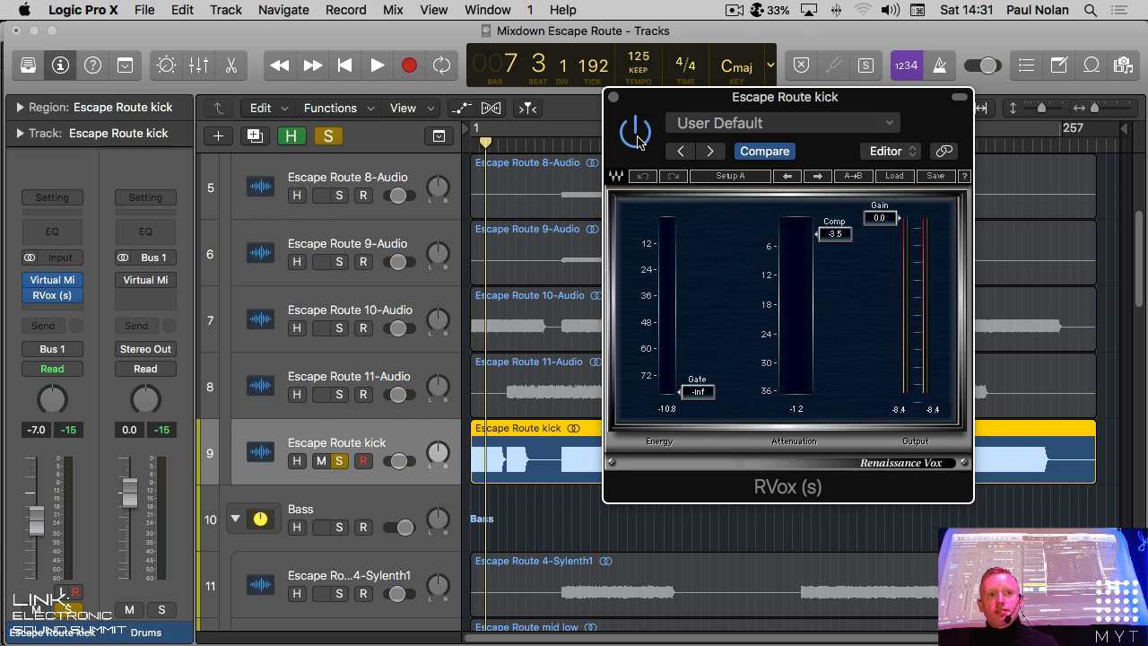
Step: Solo Escape Route 4-Sylenth1 alongside the kick, set a cycle range starting at bar 41, play both, and select the Sylenth1 track
scroll(523, 272, "down", 5)
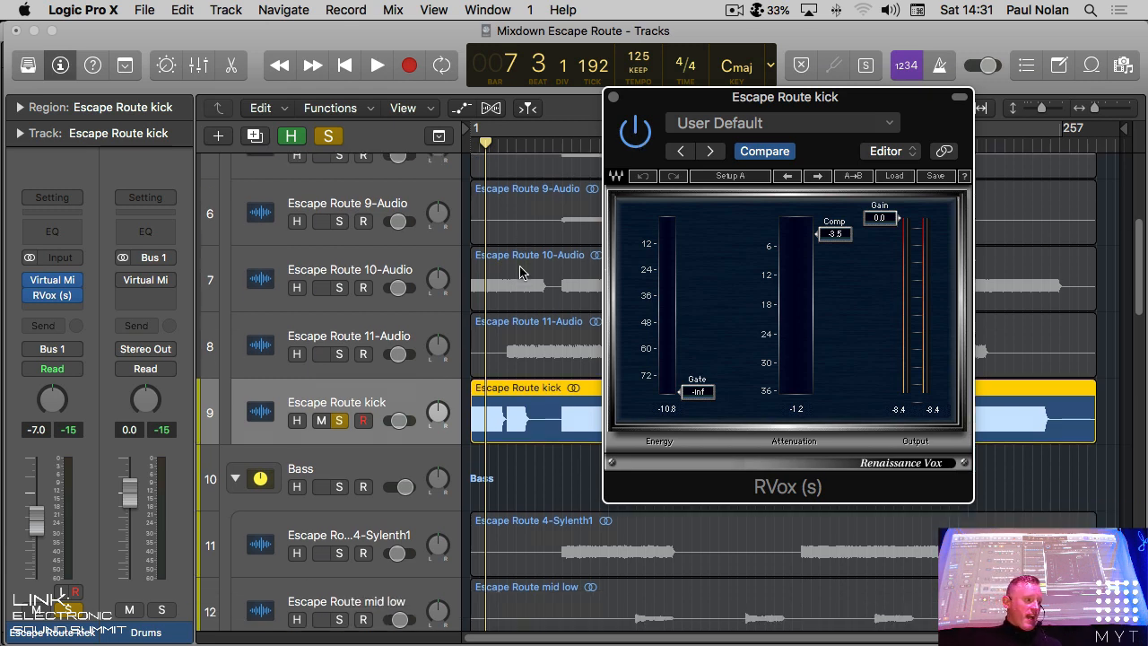
scroll(523, 272, "down", 1)
left_click(337, 441)
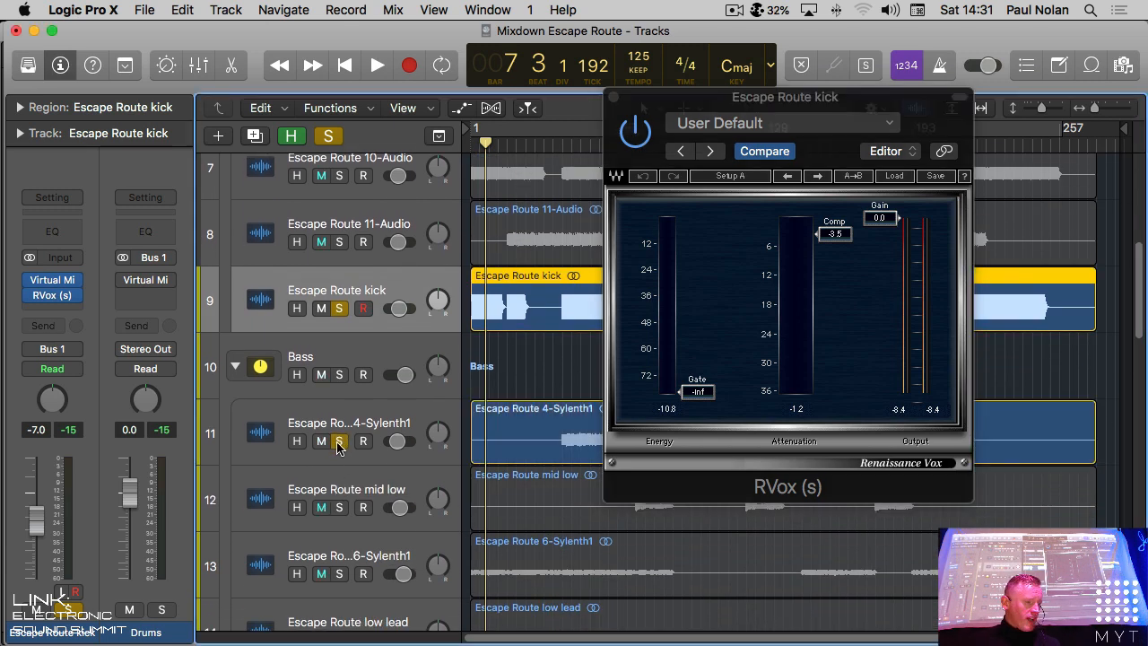
left_click(613, 97)
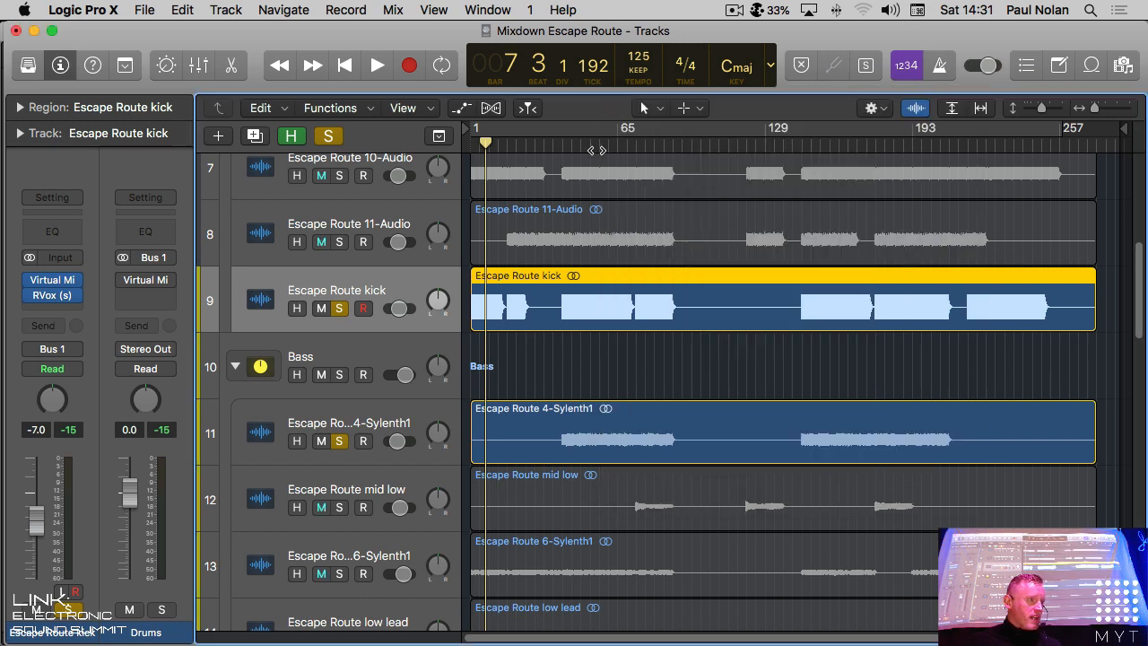
left_click_drag(592, 135, 599, 135)
key("space")
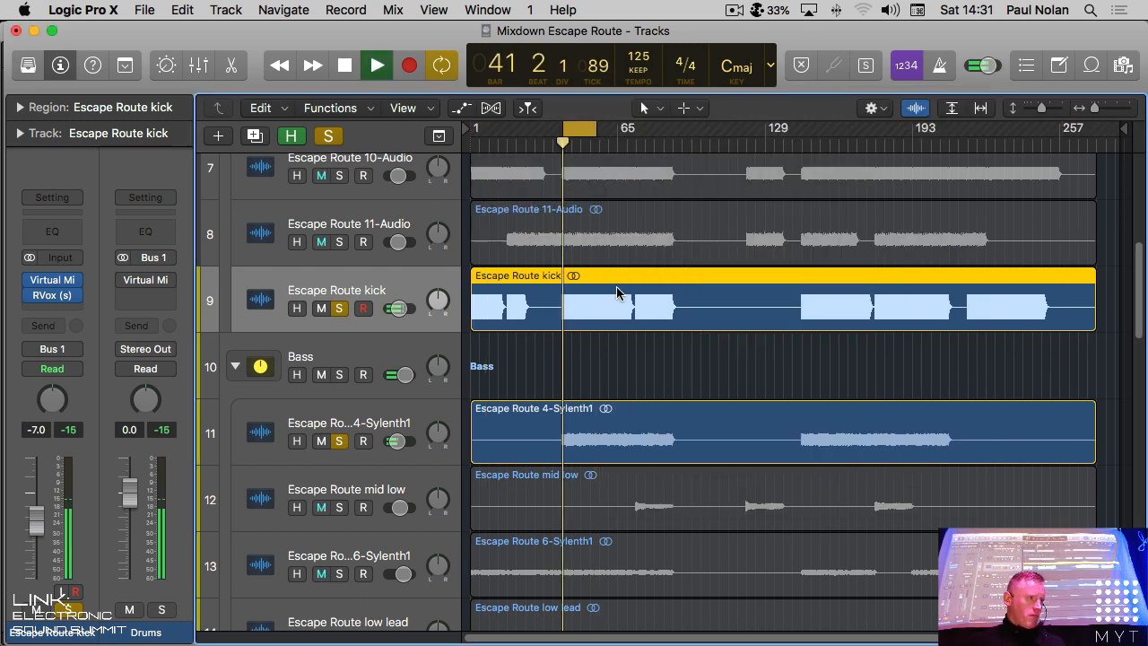
left_click(386, 420)
key("space")
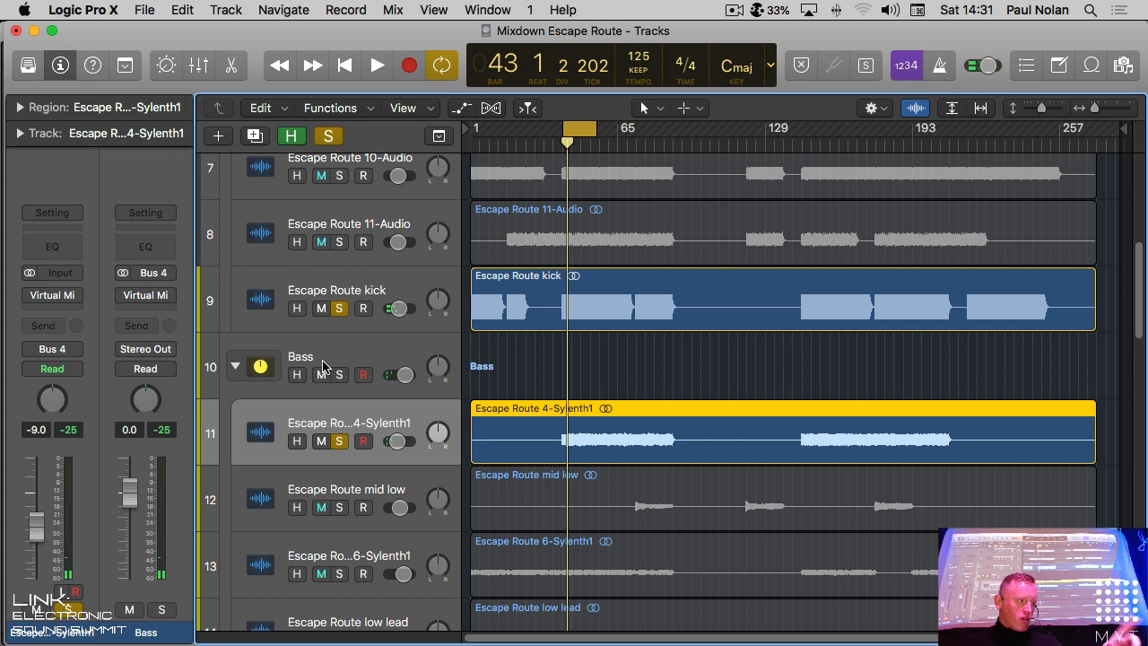
Step: Unsolo the kick, play the 4-Sylenth1 bass alone, and open its activated Virtual Mix Rack
left_click(339, 309)
key("space")
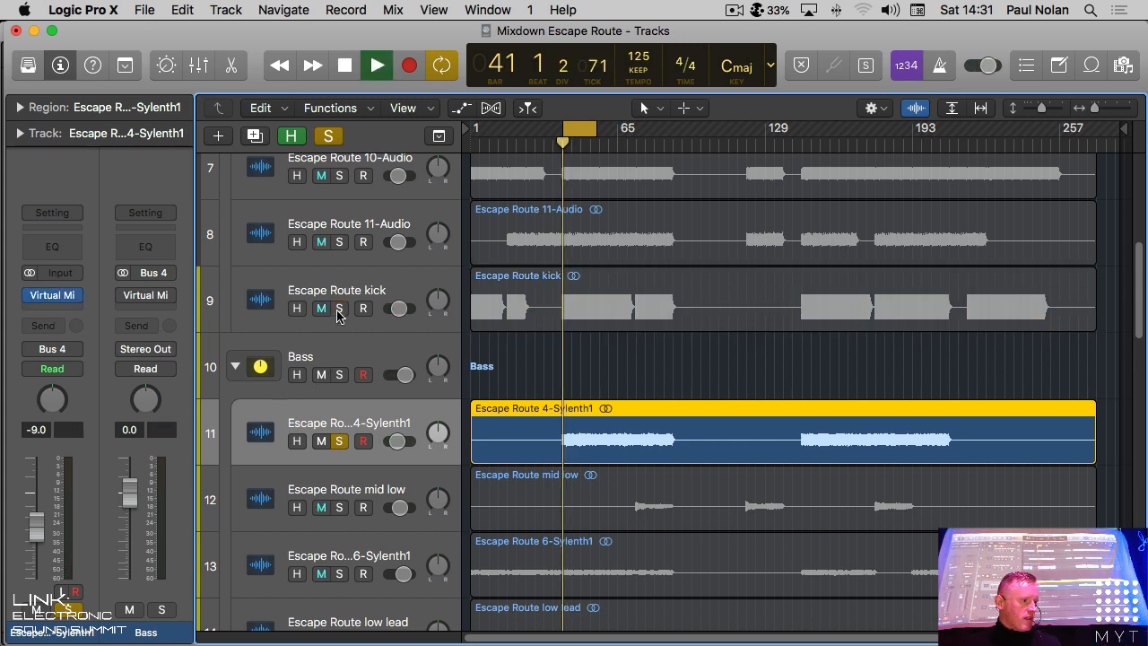
left_click(54, 301)
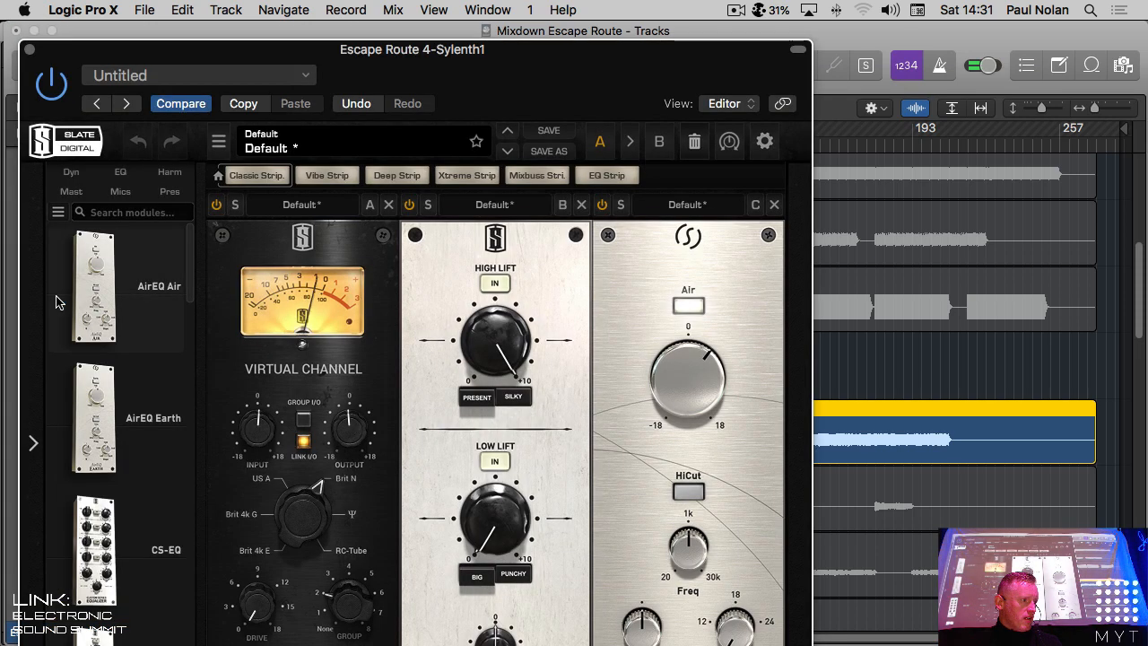
left_click_drag(598, 47, 745, 30)
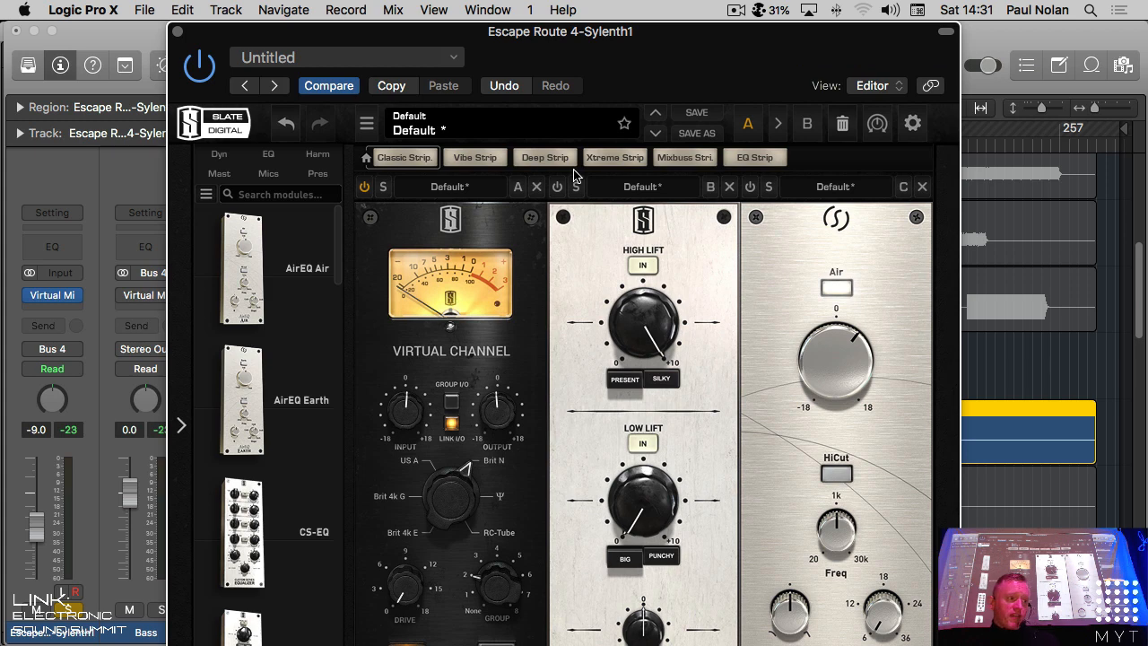
Step: Switch on the bass rack's Virtual Channel, High/Low Lift and AirEQ Air modules one by one during playback, and close the rack
left_click(364, 188)
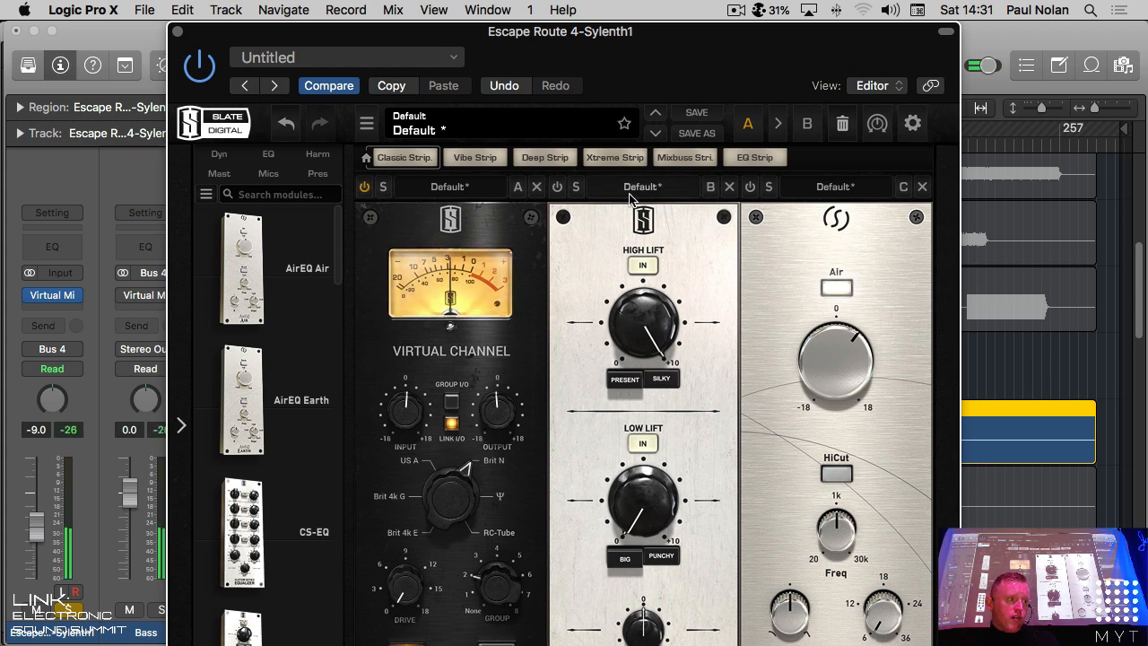
left_click(557, 188)
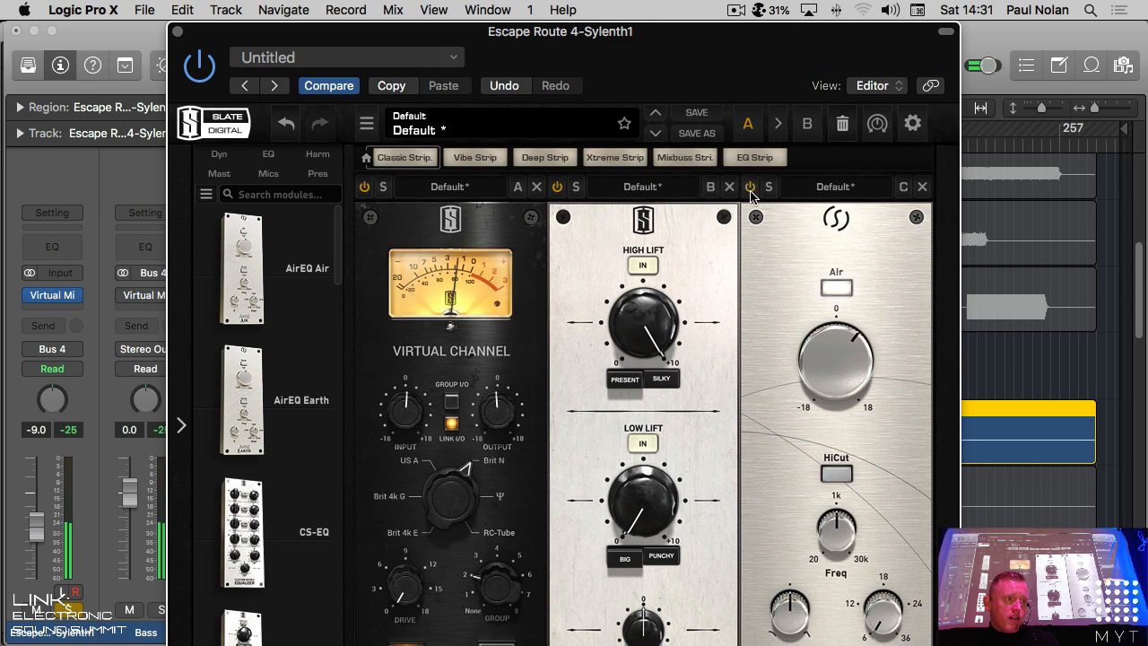
left_click(751, 190)
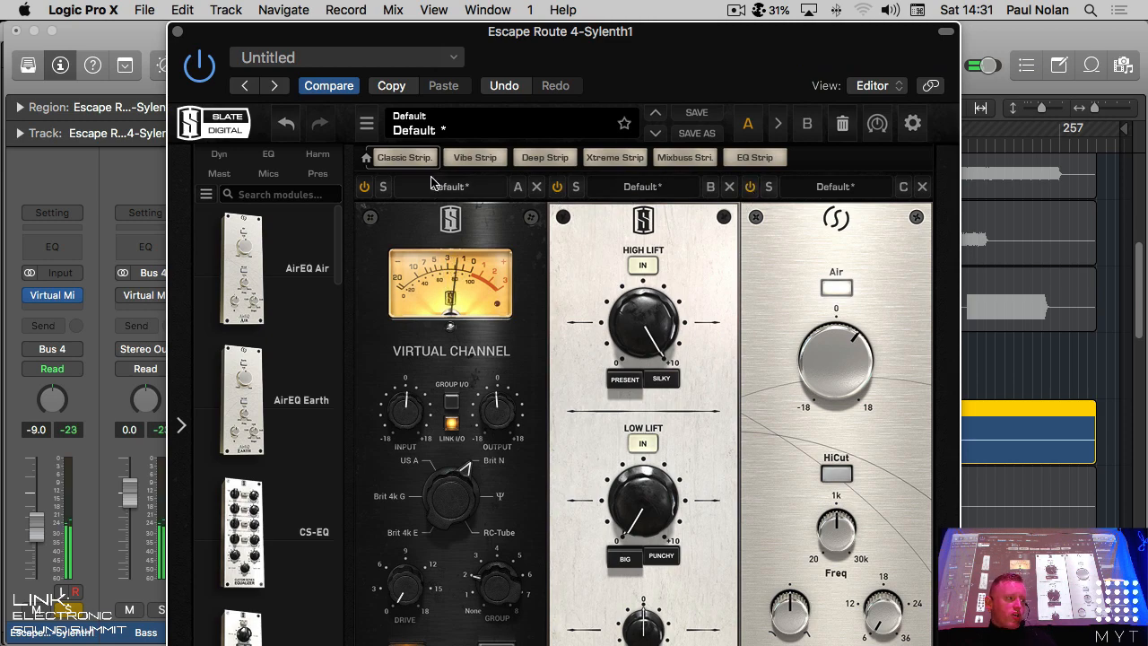
left_click(177, 35)
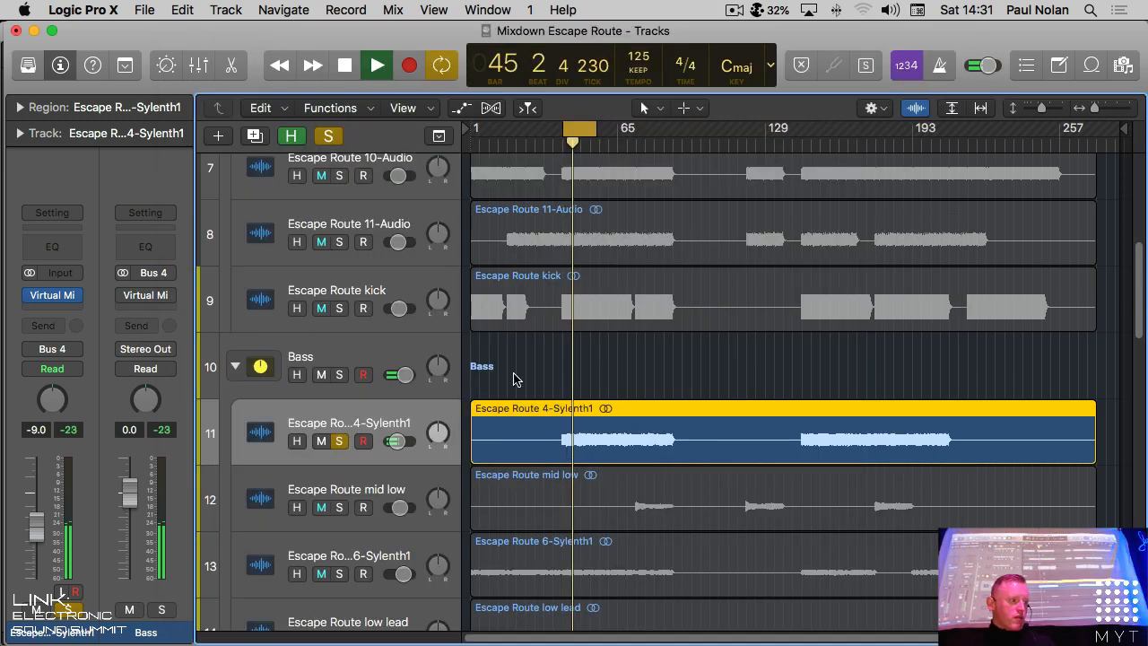
Step: Solo the kick with the 4-Sylenth1 bass again, listen to both together, stop playback and show the Mixer
left_click(340, 309)
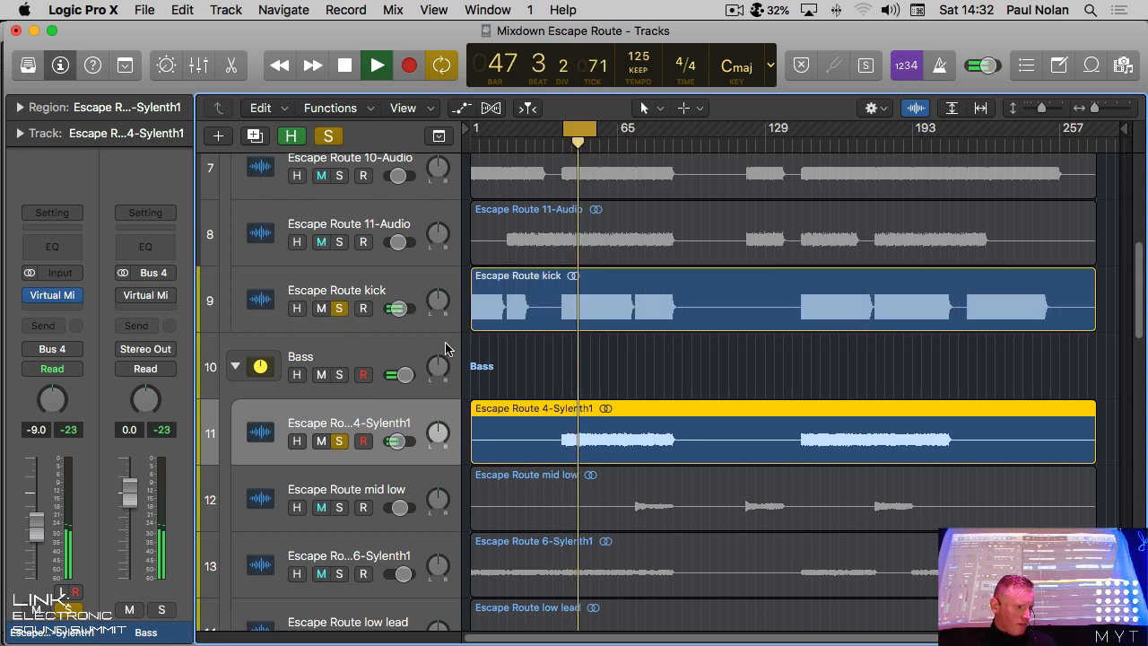
scroll(446, 352, "down", 3)
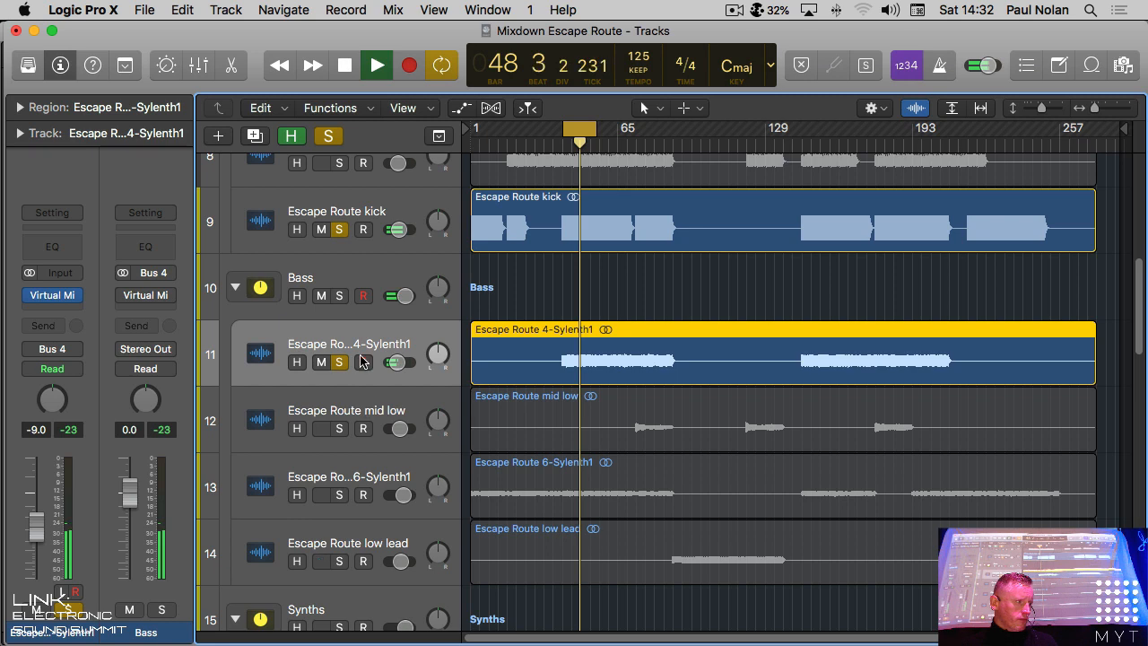
key("space")
key("x")
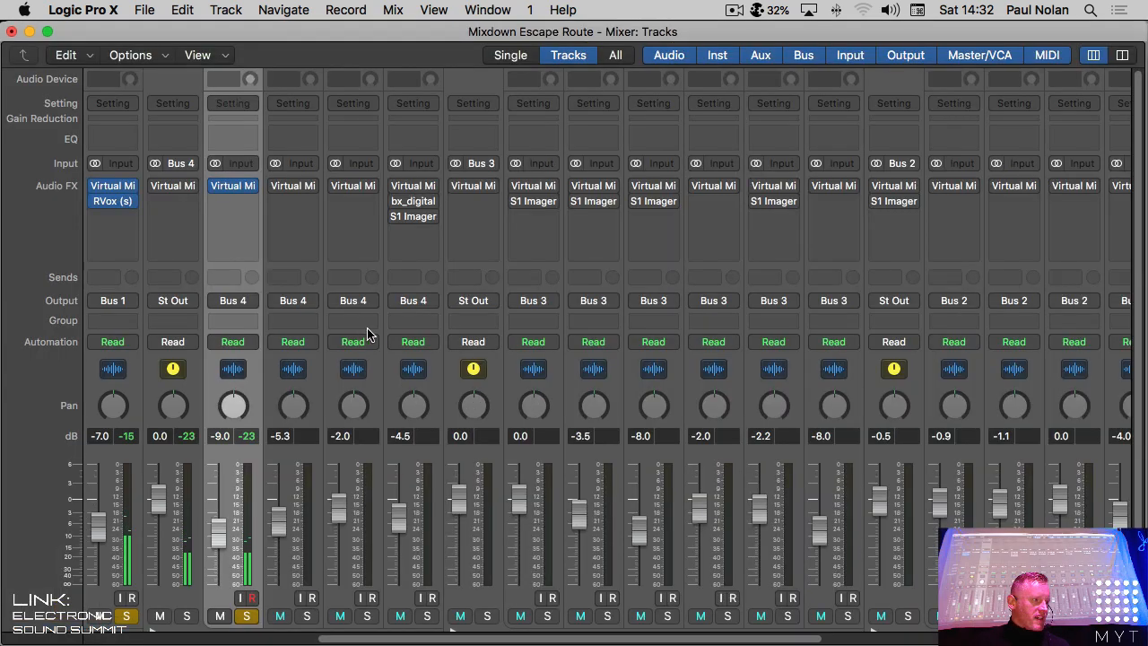
Step: Check the Bass bus's Virtual Mix Rack, and examine the Custom Series Equalizer settings in Escape Route 6-Sylenth1's rack
scroll(453, 363, "down", 3)
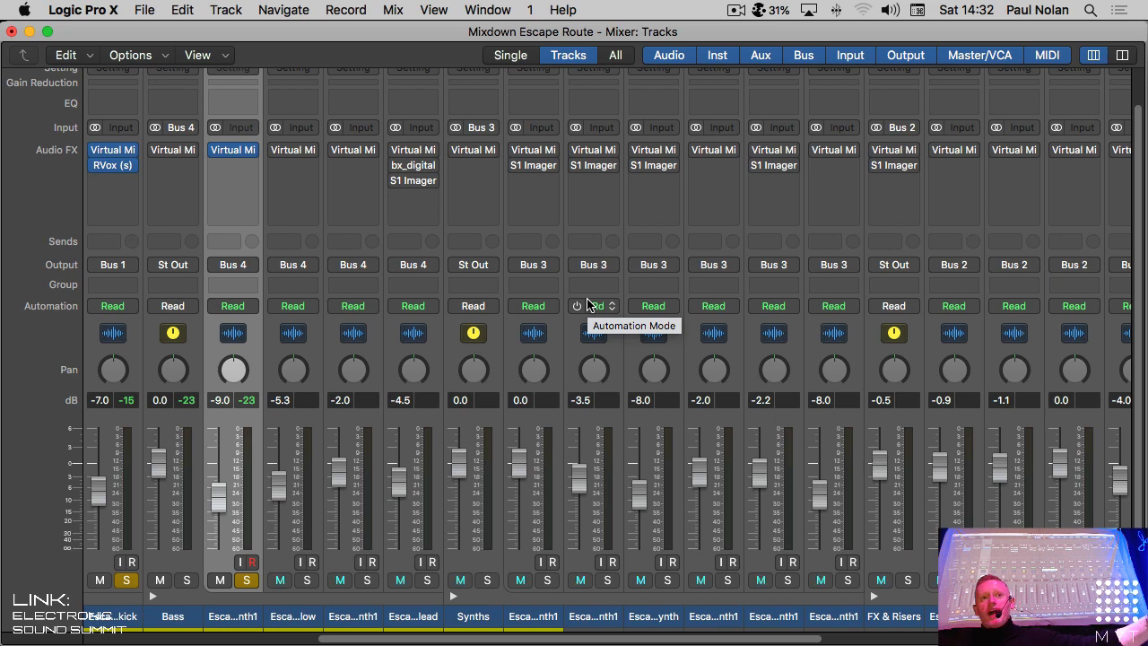
scroll(588, 305, "left", 3)
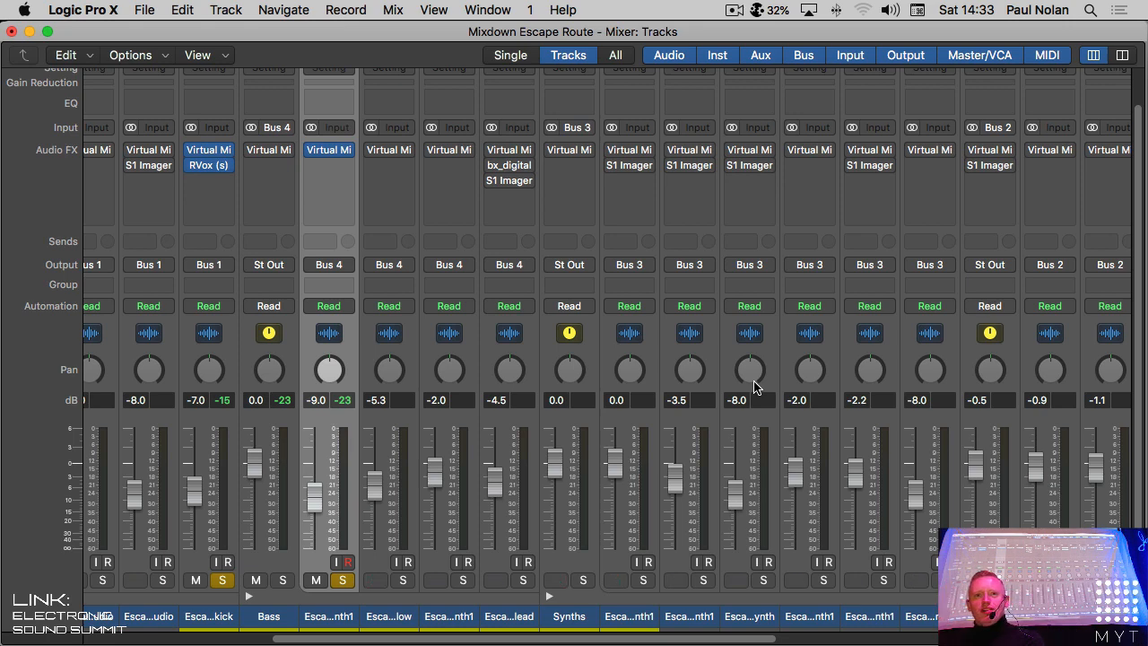
left_click(269, 151)
left_click(30, 51)
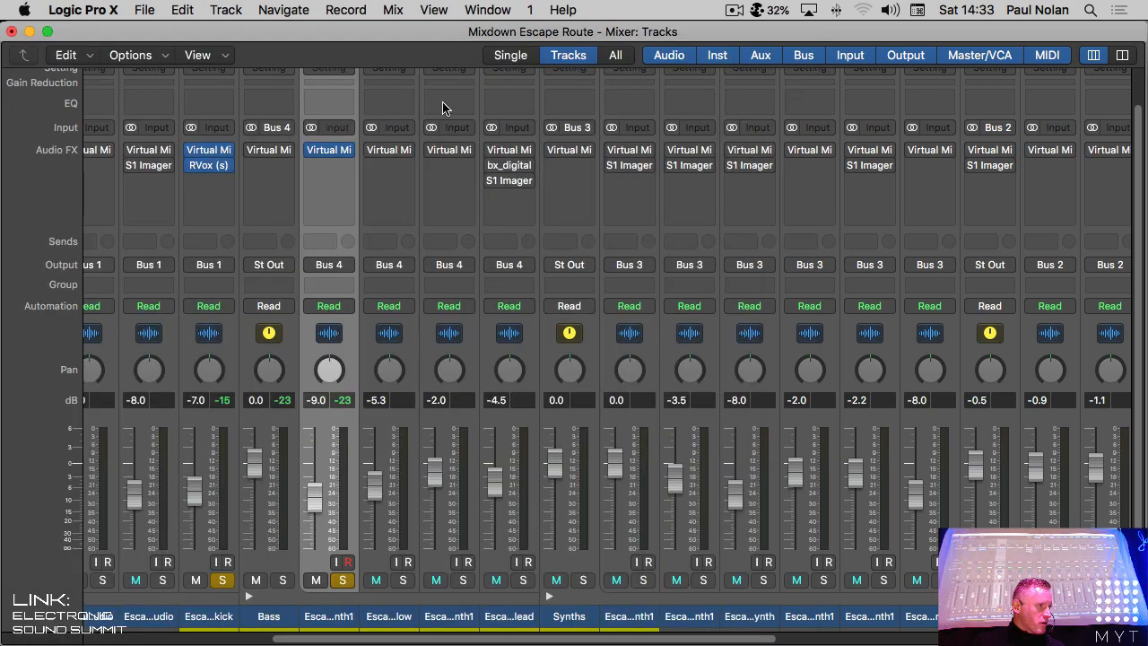
left_click(448, 153)
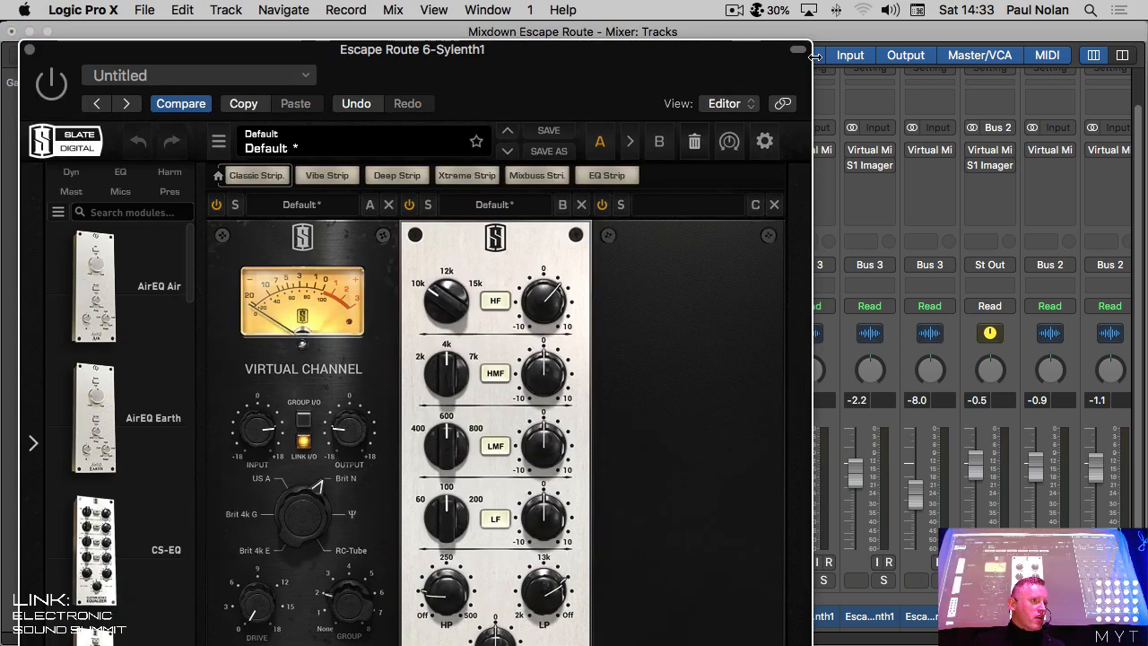
left_click(800, 51)
left_click_drag(645, 51, 720, 15)
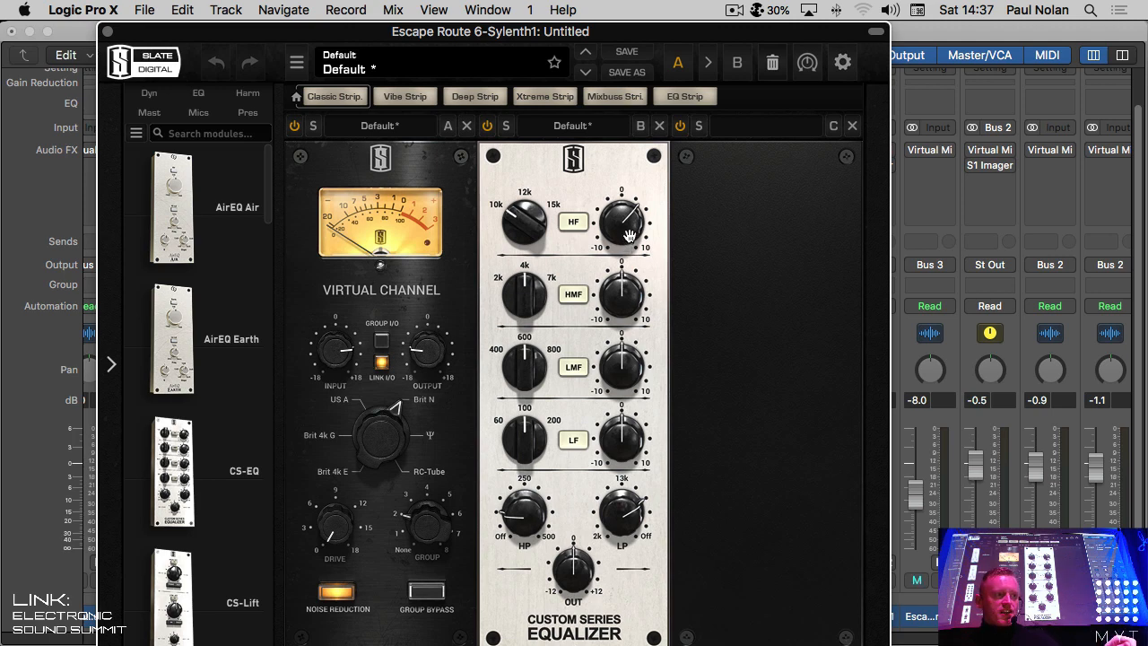
mouse_move(629, 235)
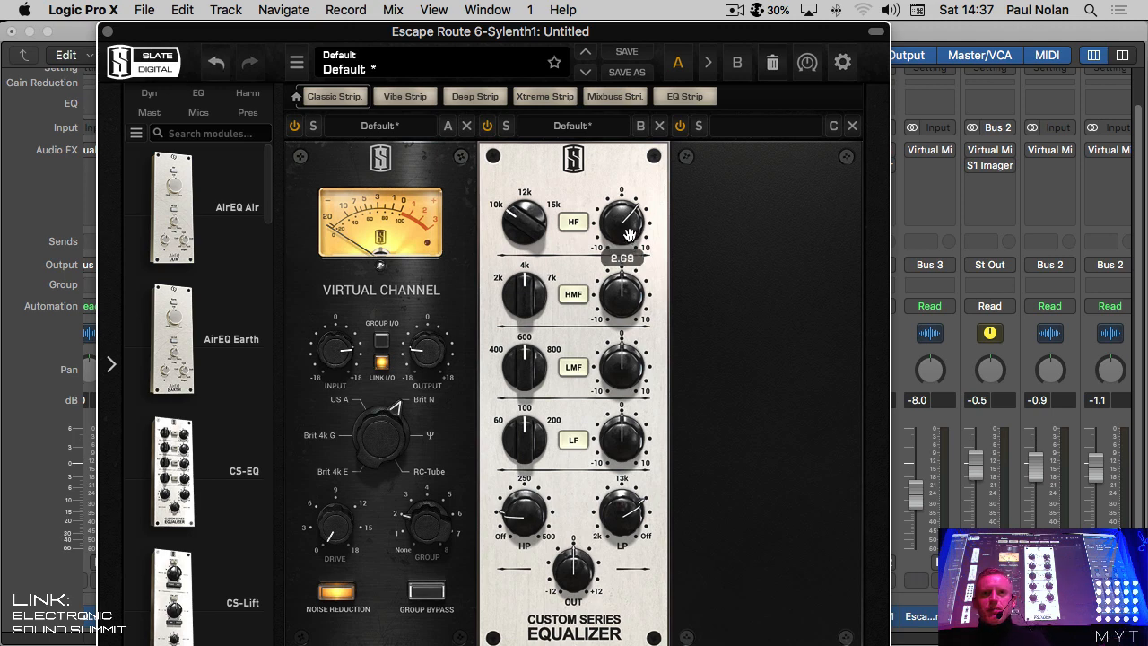
mouse_move(626, 527)
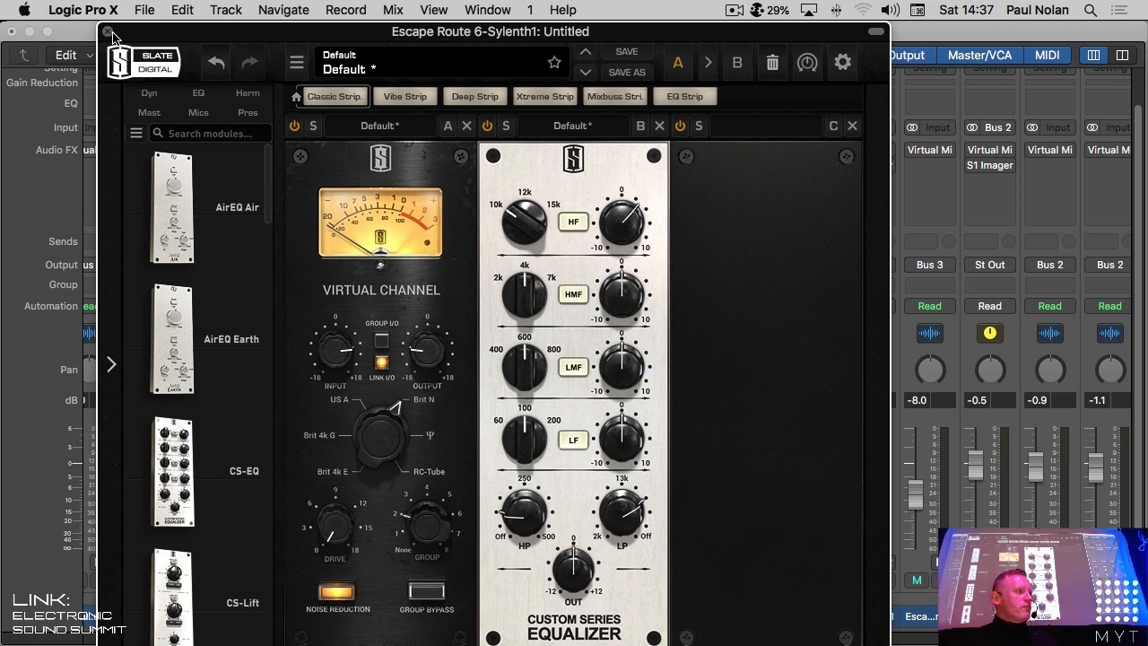
left_click(109, 34)
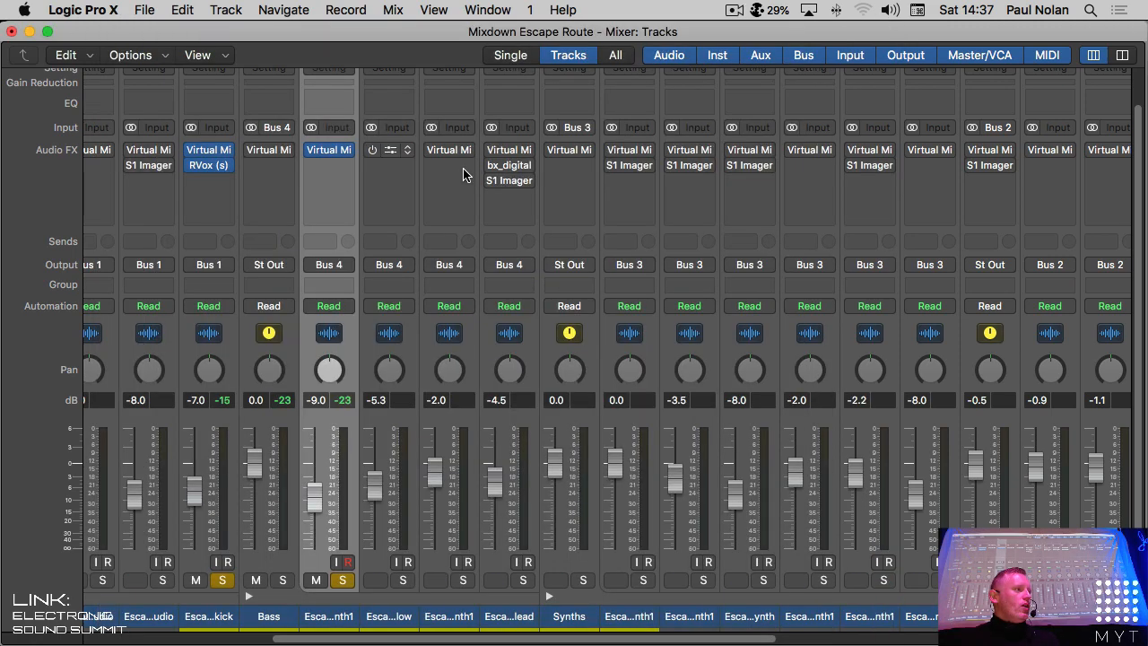
Step: Unsolo the 4-Sylenth1 bass and the kick, solo the Drums bus, and activate its Virtual Mix Rack
left_click(344, 581)
left_click(222, 581)
scroll(224, 586, "left", 2)
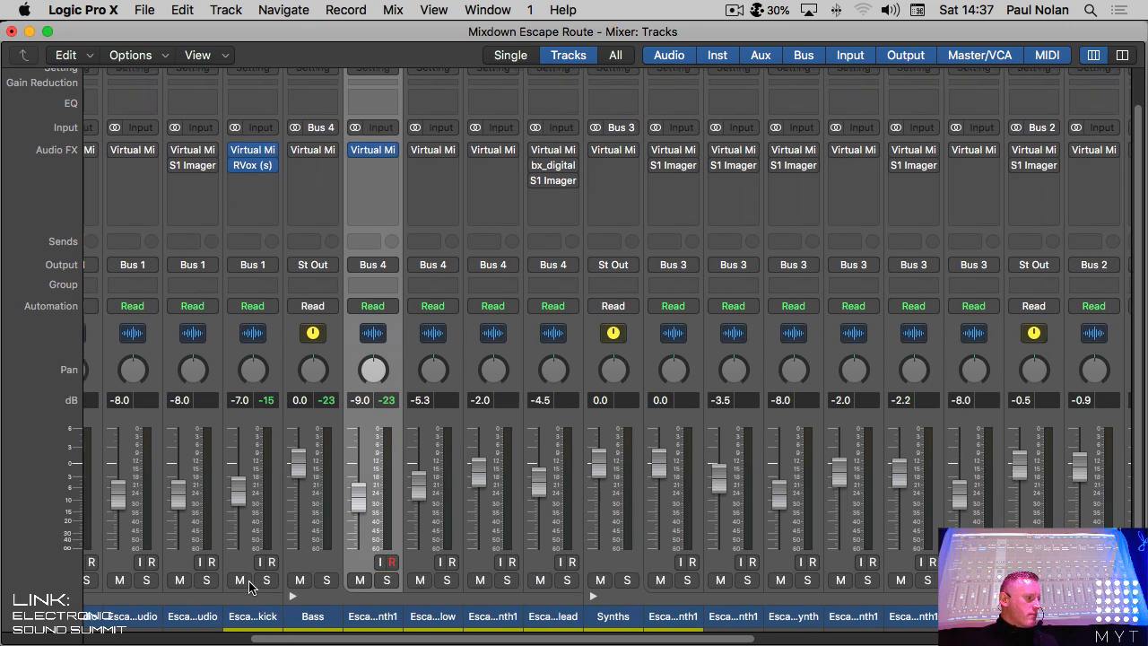
scroll(249, 587, "left", 10)
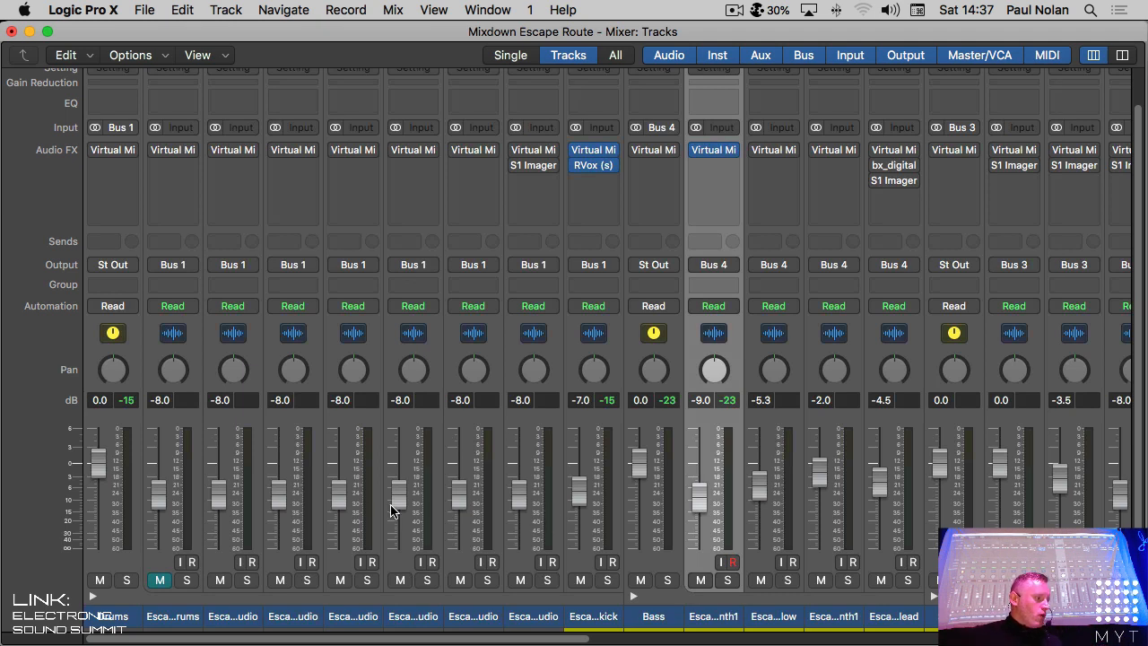
left_click(127, 581)
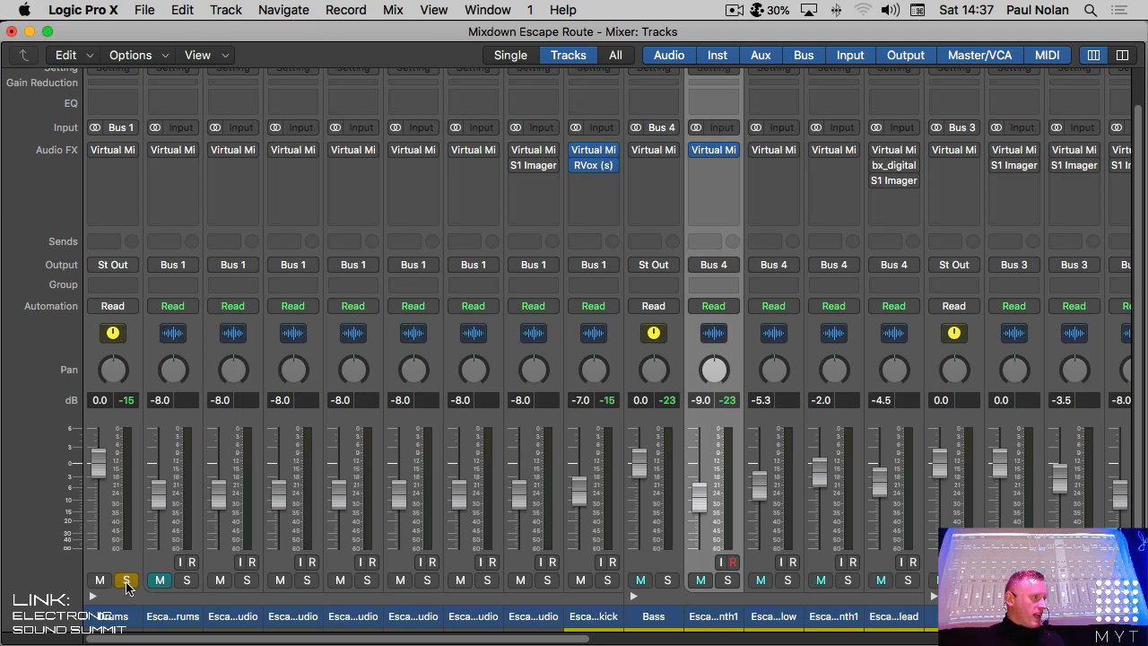
left_click(99, 151)
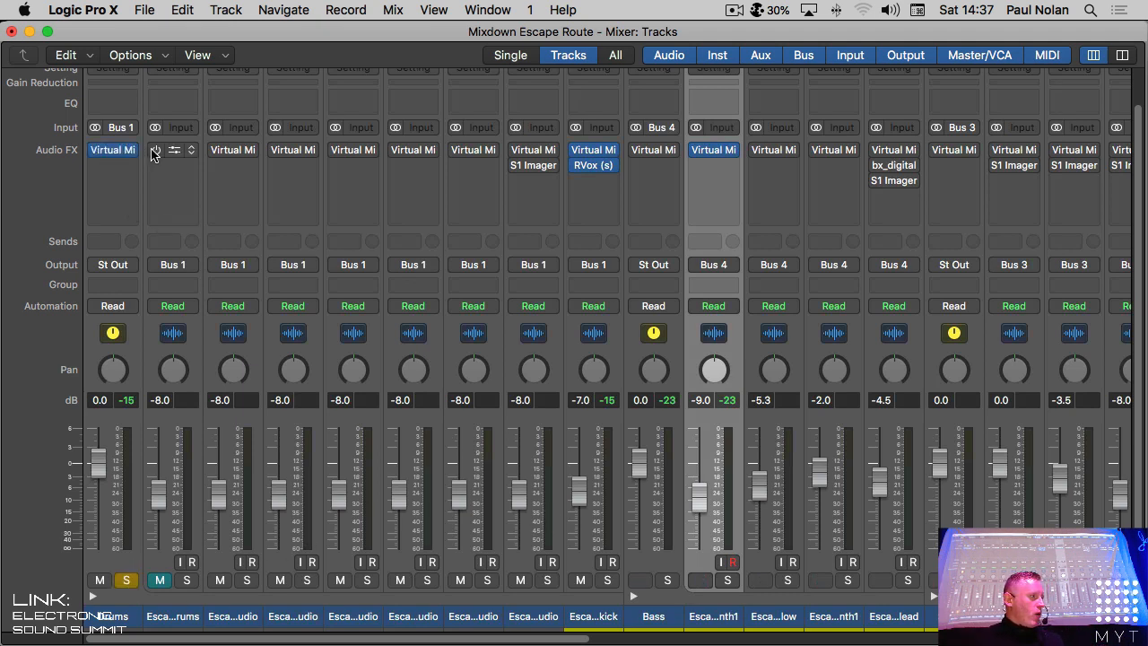
Step: Activate the Virtual Mix Rack on the seven drum channels between the Drums bus and the kick
left_click(154, 150)
left_click(217, 150)
left_click(277, 150)
left_click(338, 151)
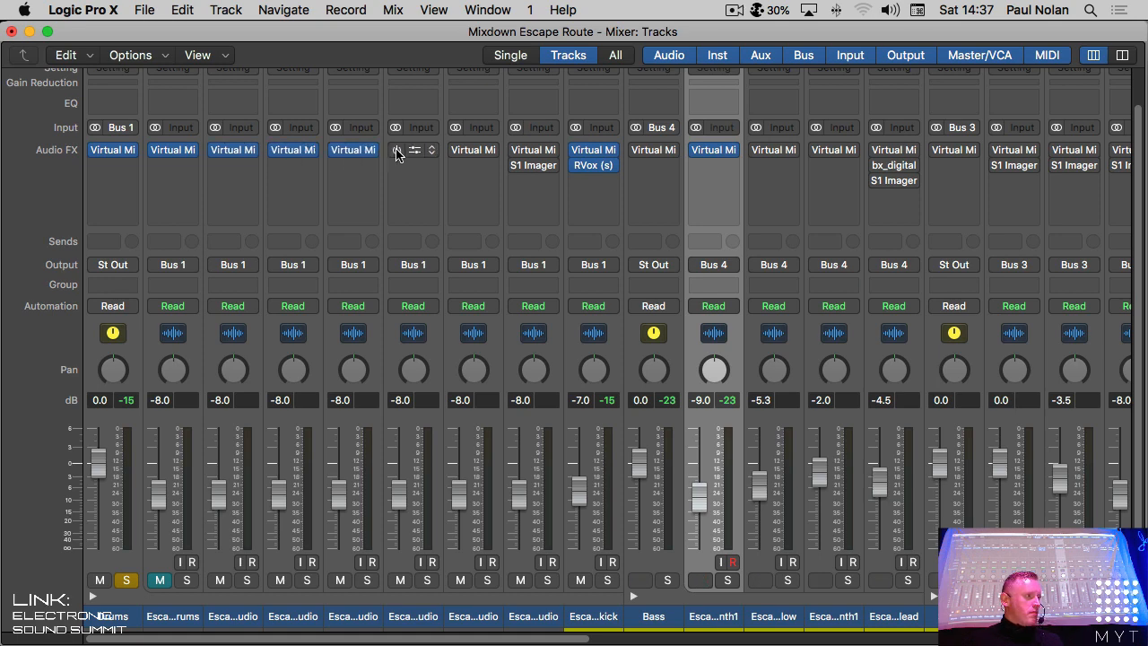
left_click(397, 150)
left_click(457, 149)
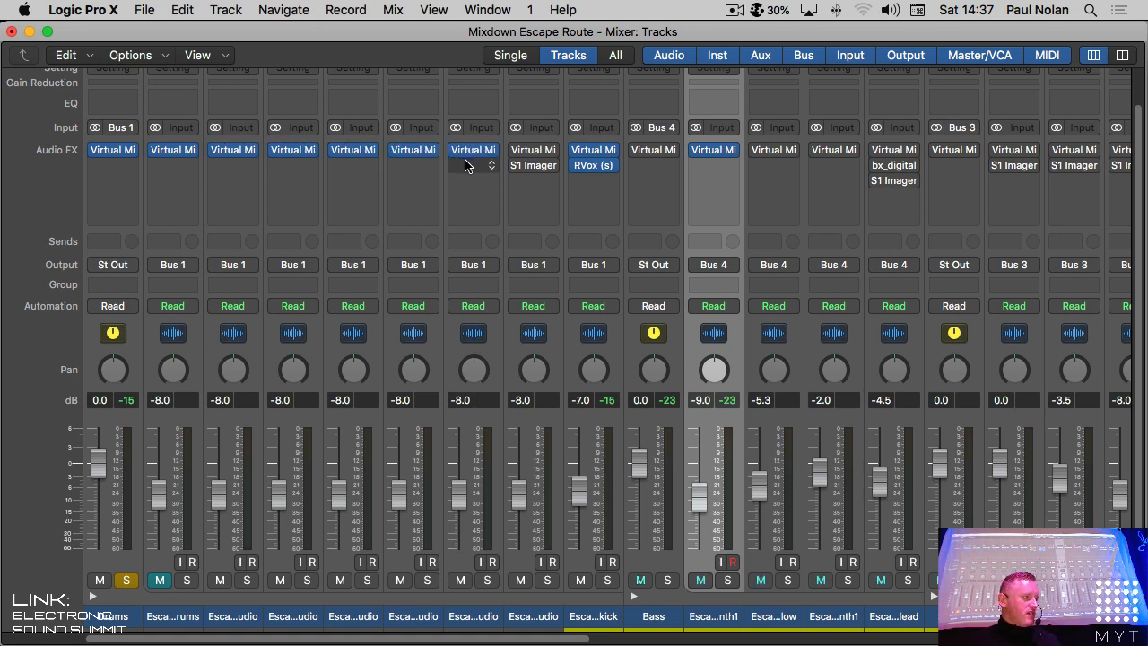
left_click(520, 152)
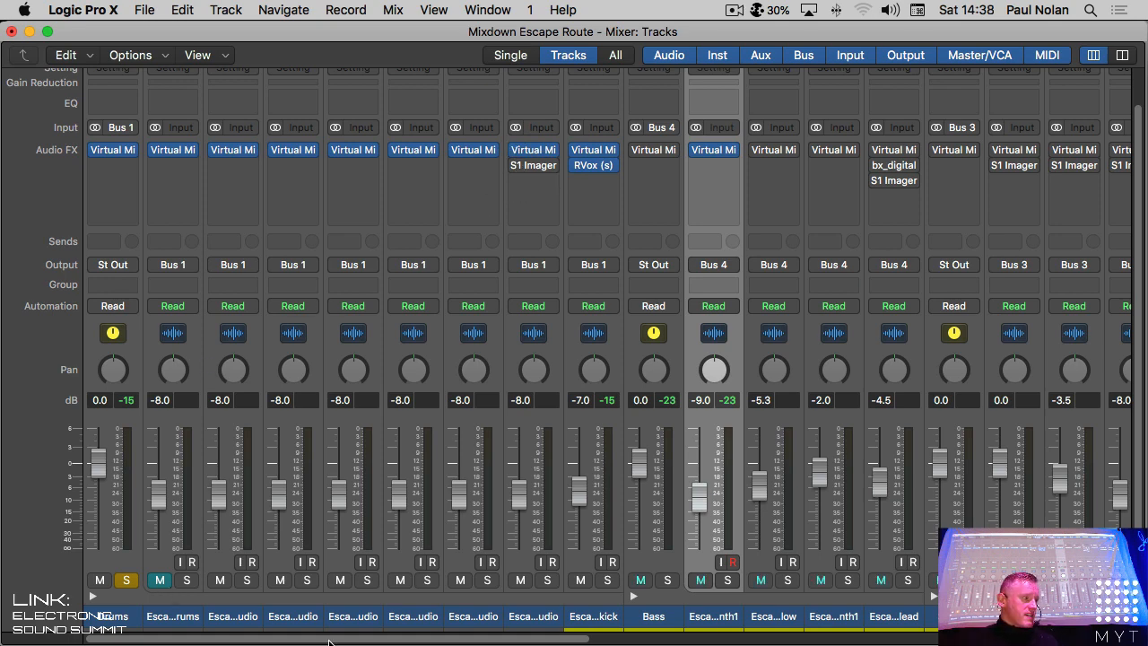
Step: Show the Drums bus's Virtual Mix Rack without its plug-in header, placed so the Drums channel strip remains visible
left_click(111, 150)
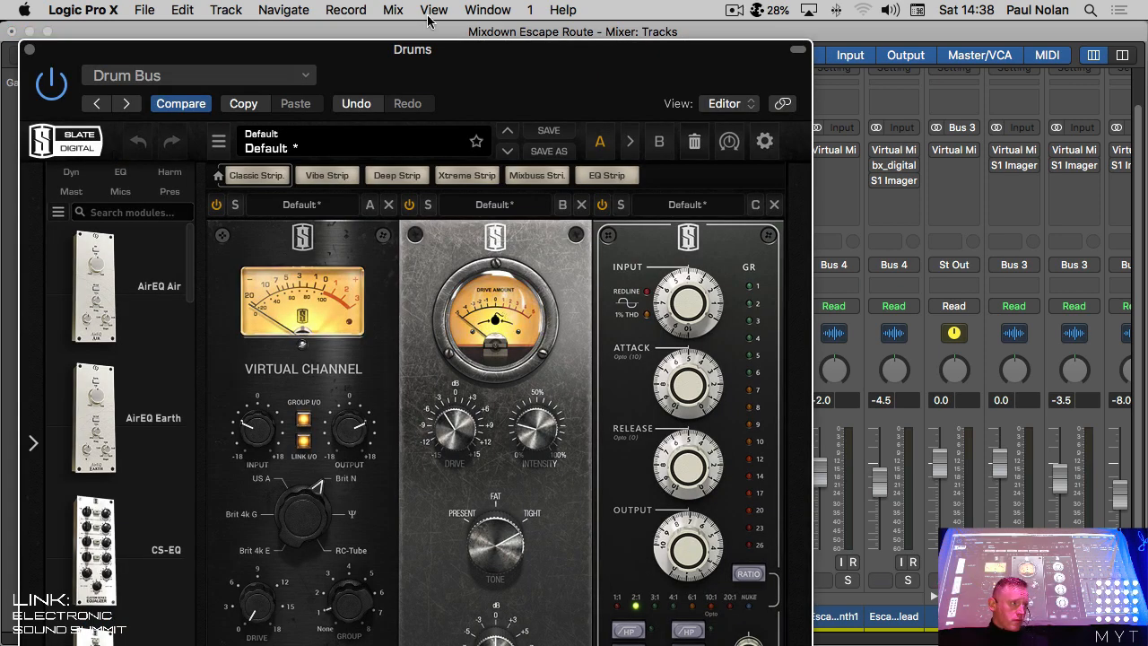
left_click_drag(430, 49, 740, 31)
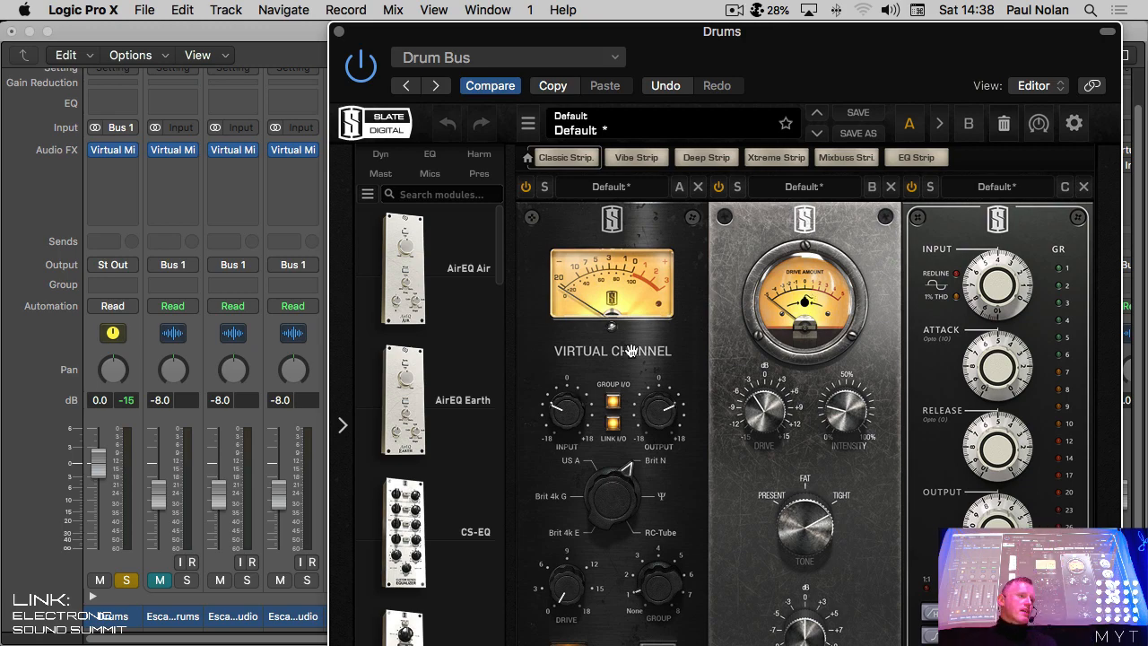
left_click(1111, 34)
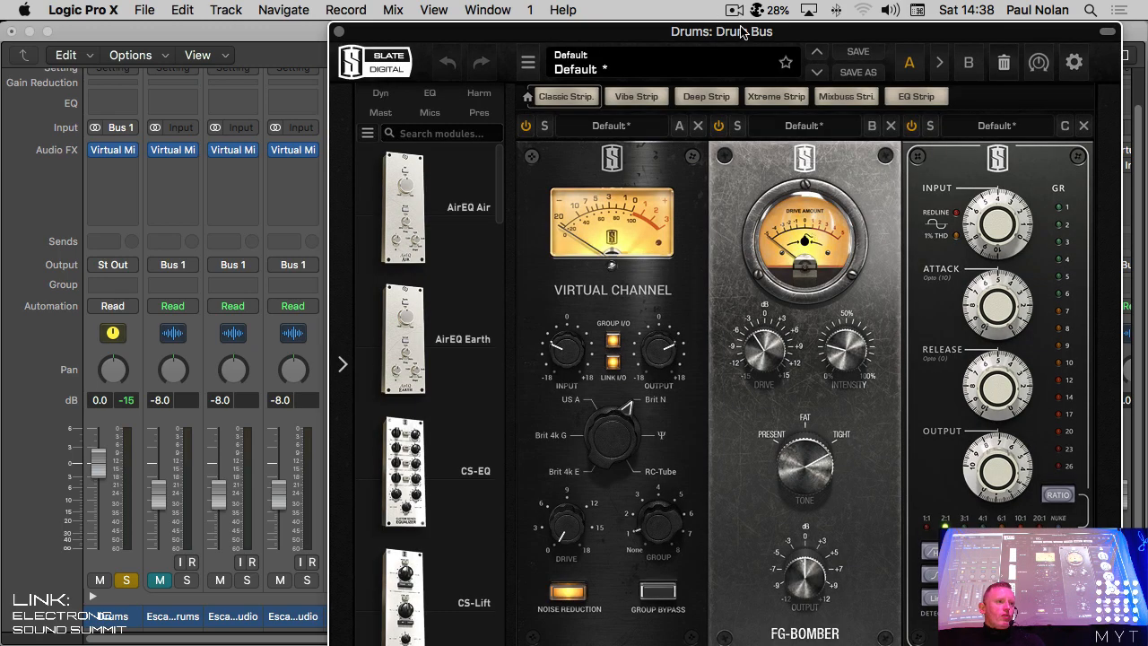
left_click_drag(741, 31, 643, 26)
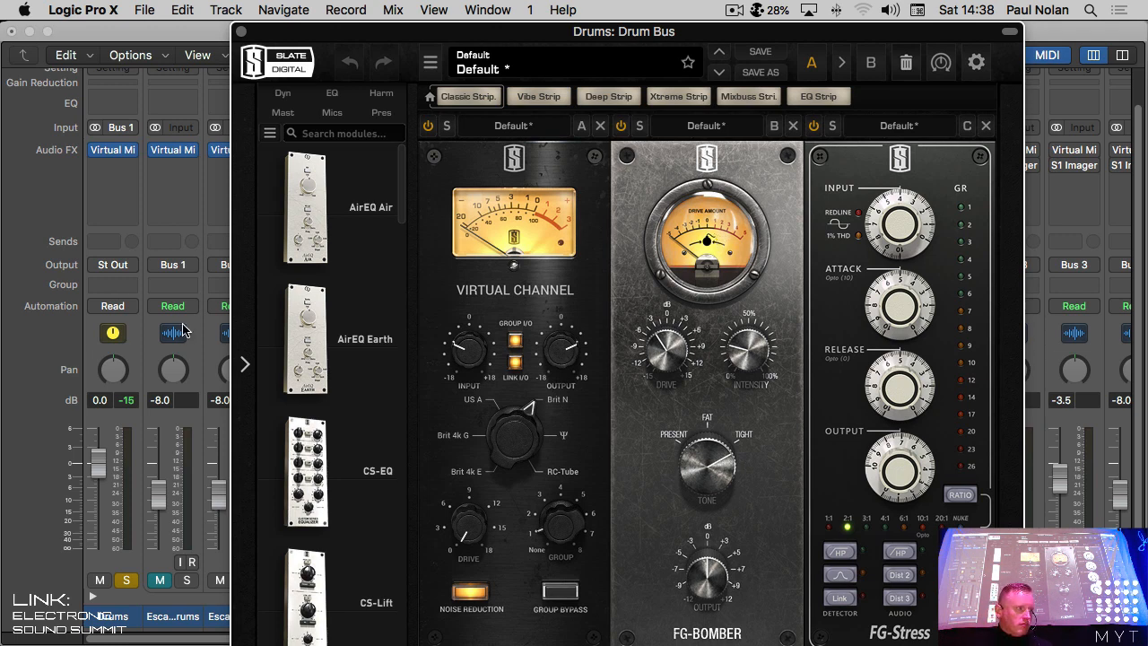
Step: Compare the Drums bus processing, bypassing FG-Stress and FG-Bomber, reactivate FG-Bomber and close the rack
mouse_move(98, 154)
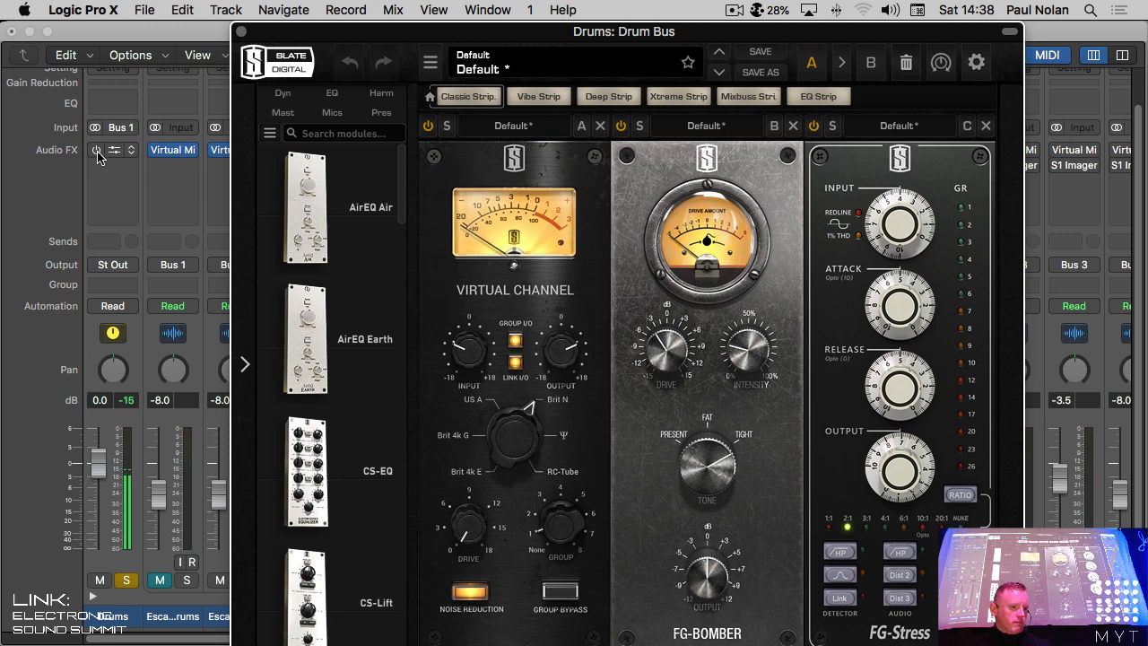
left_click(97, 152)
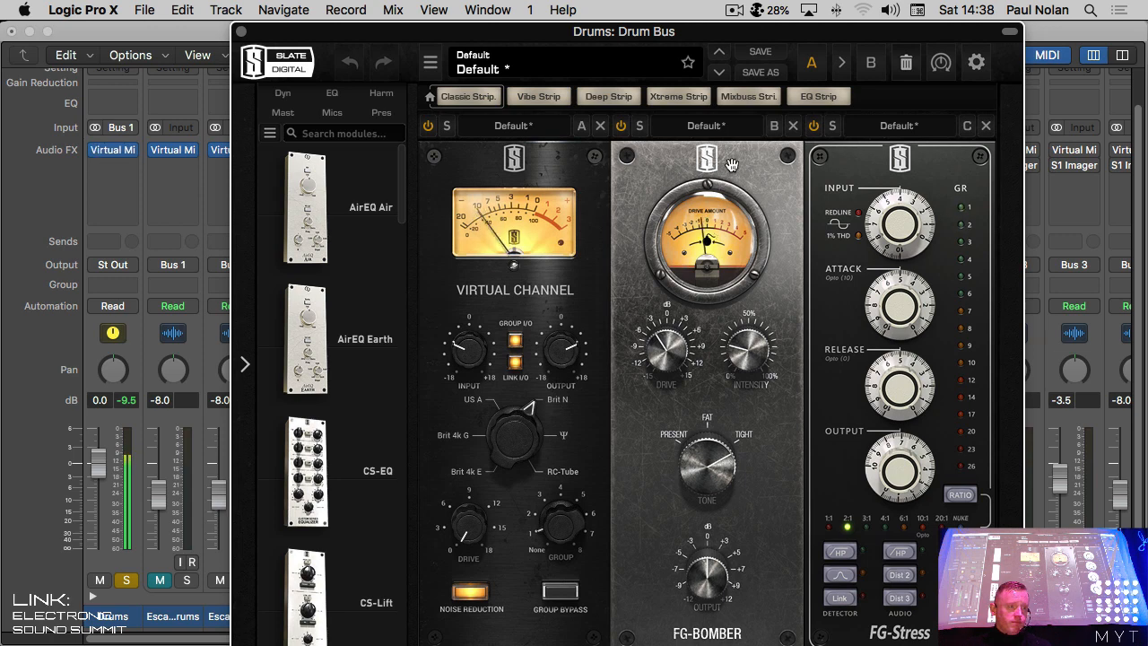
left_click(815, 127)
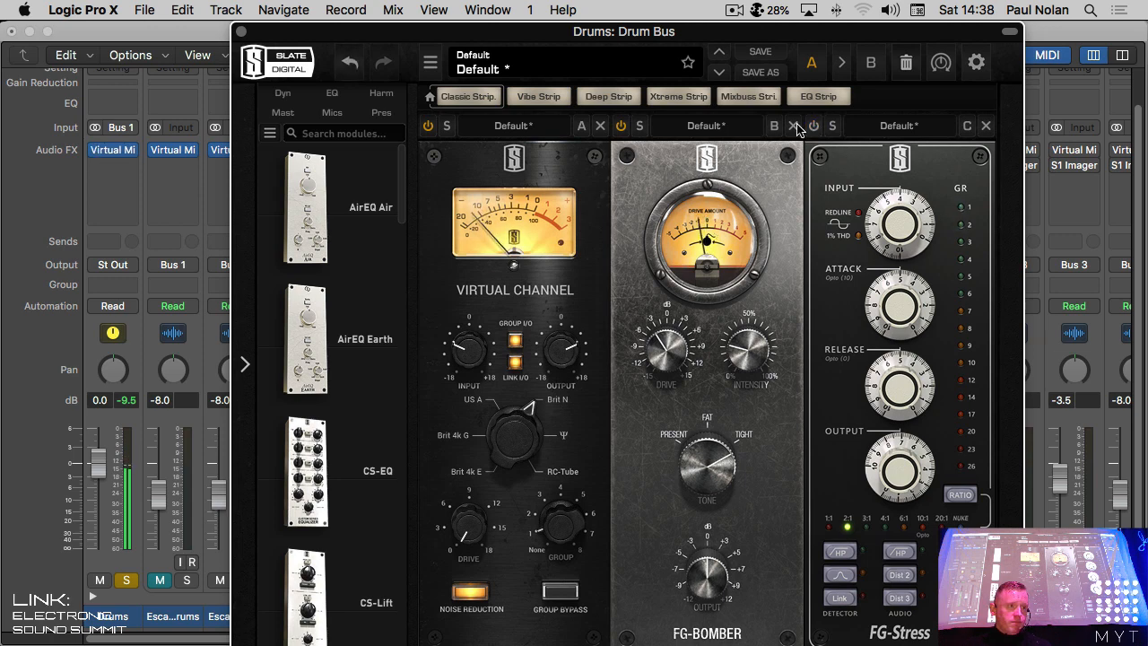
left_click(621, 126)
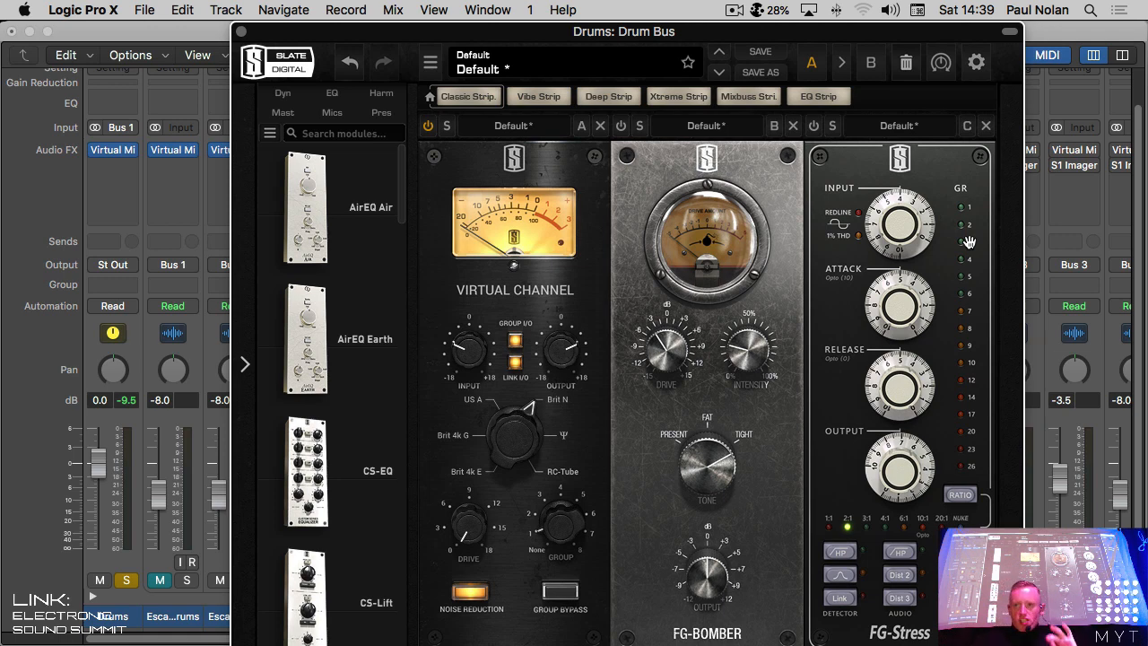
left_click(621, 126)
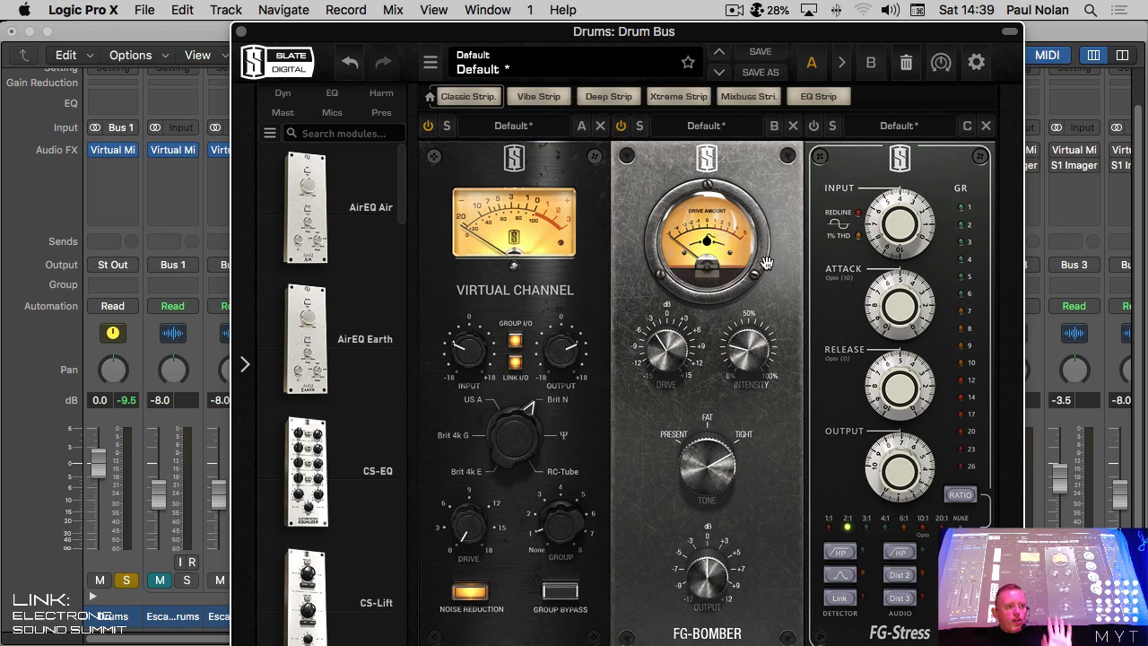
left_click(240, 32)
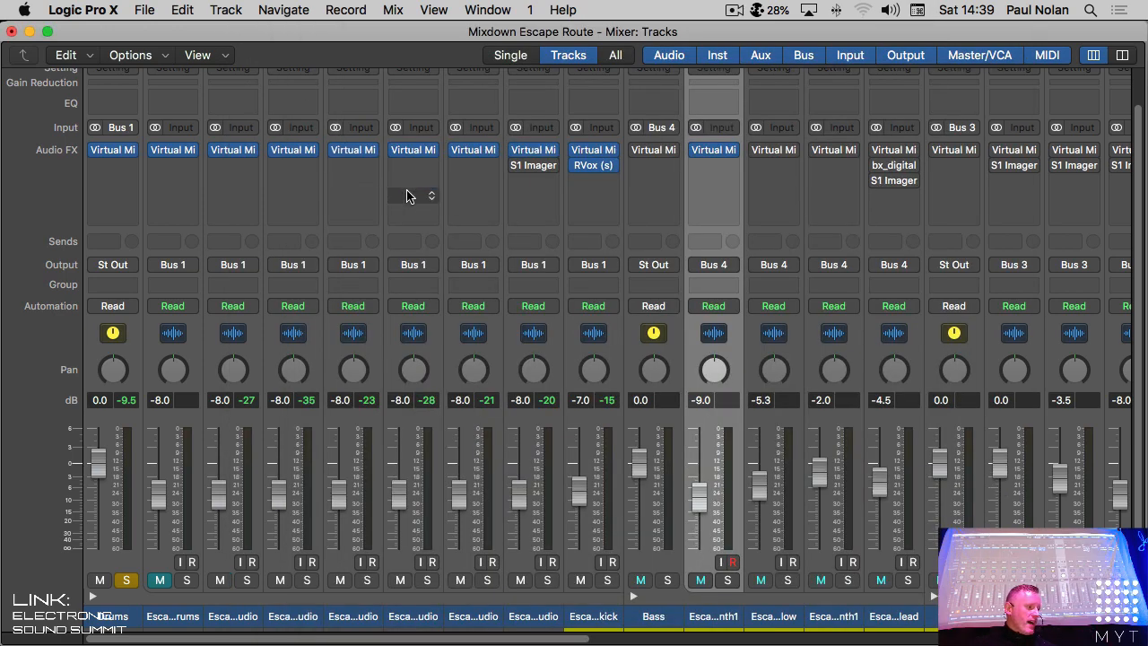
Step: Examine the Virtual Mixbuss and the Virtual Tape Machines settings on the Stereo Out channel
scroll(520, 218, "right", 10)
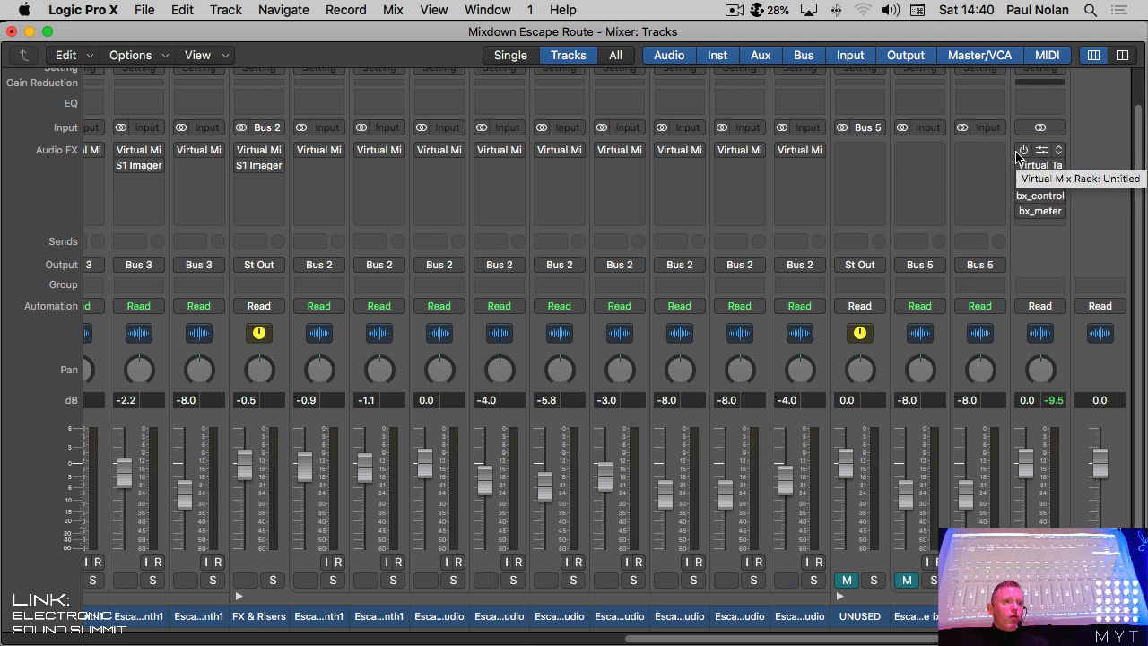
left_click(1044, 150)
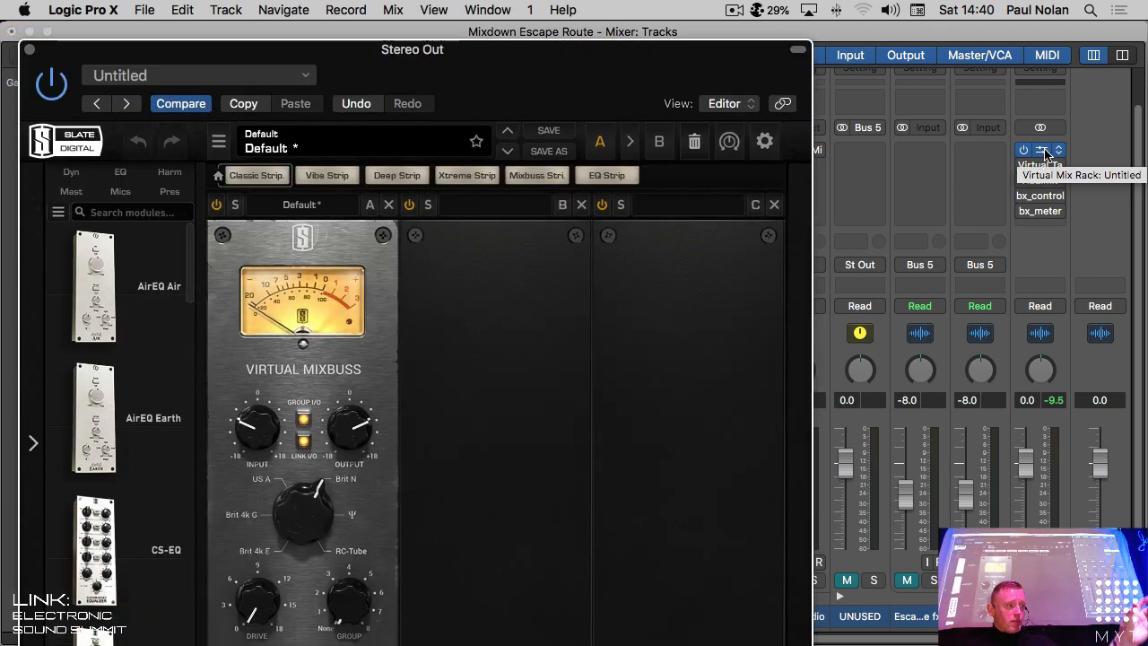
left_click(1043, 151)
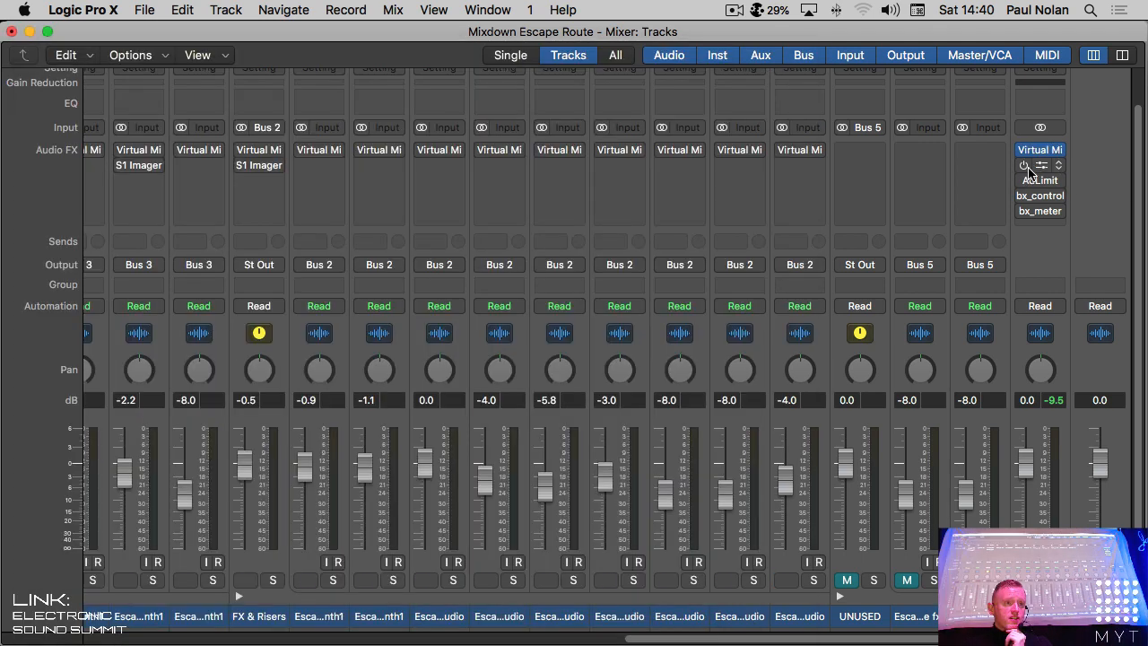
left_click(1041, 166)
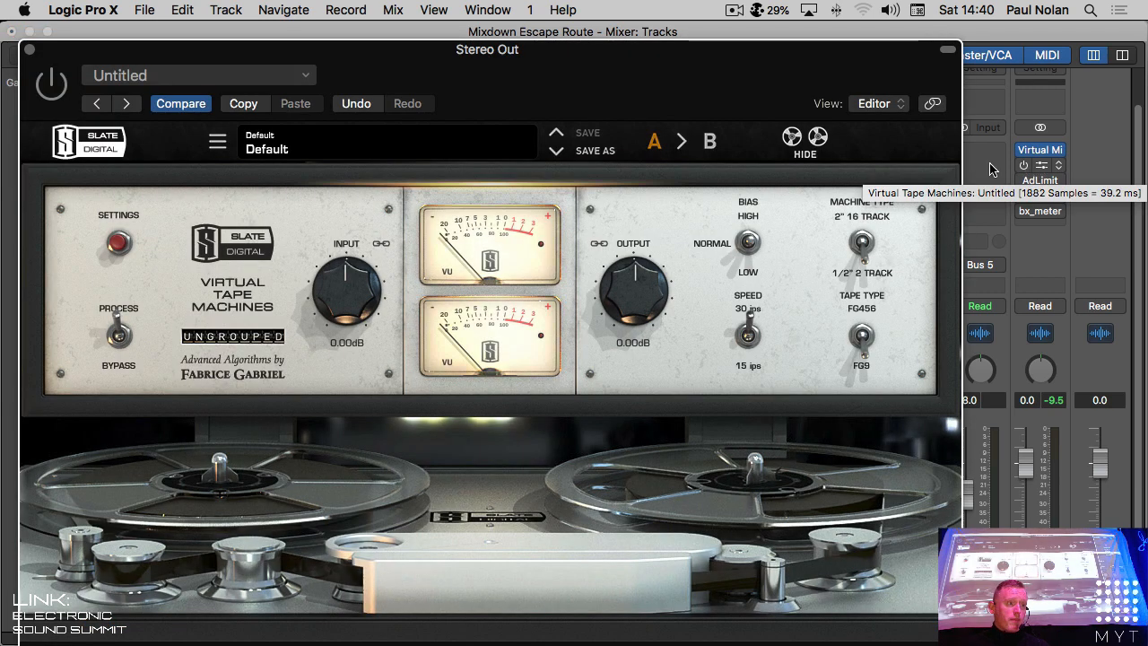
left_click(949, 49)
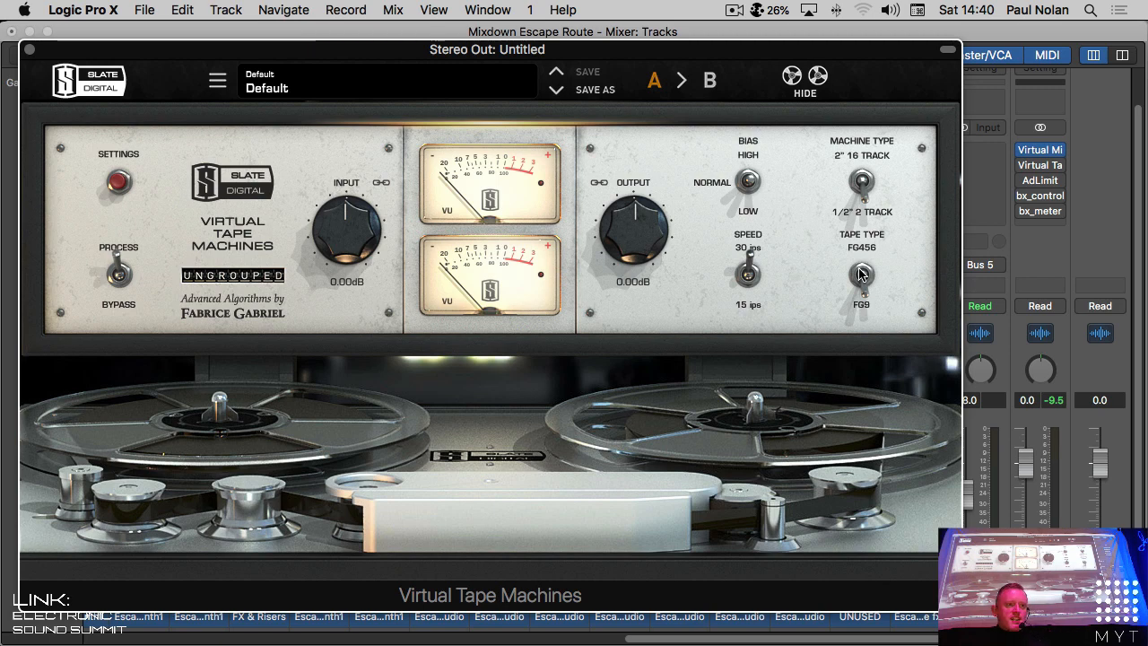
left_click(29, 49)
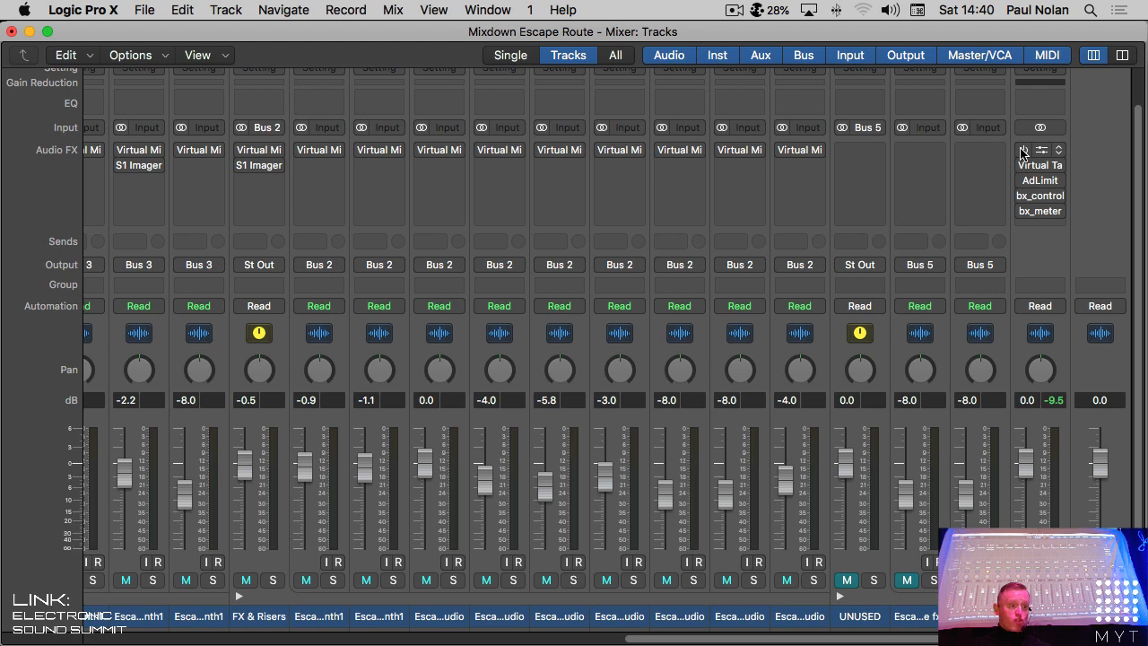
Step: Activate the Stereo Out's Virtual Mix Rack and Virtual Tape Machines during playback, comparing the tape machine off and on
key("space")
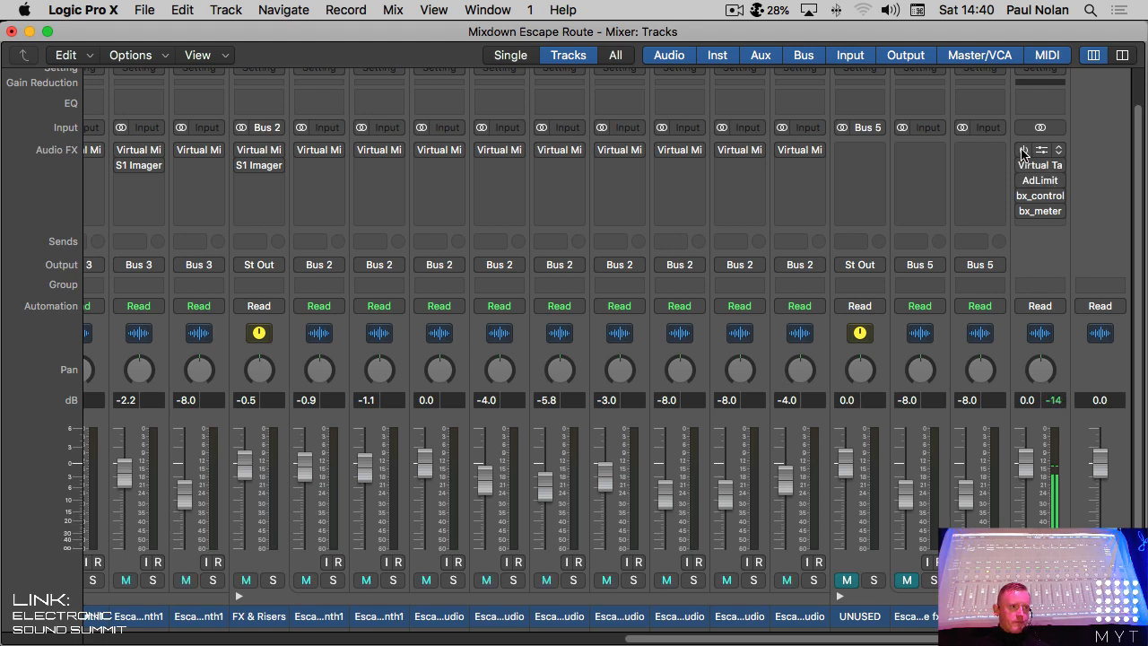
left_click(1022, 151)
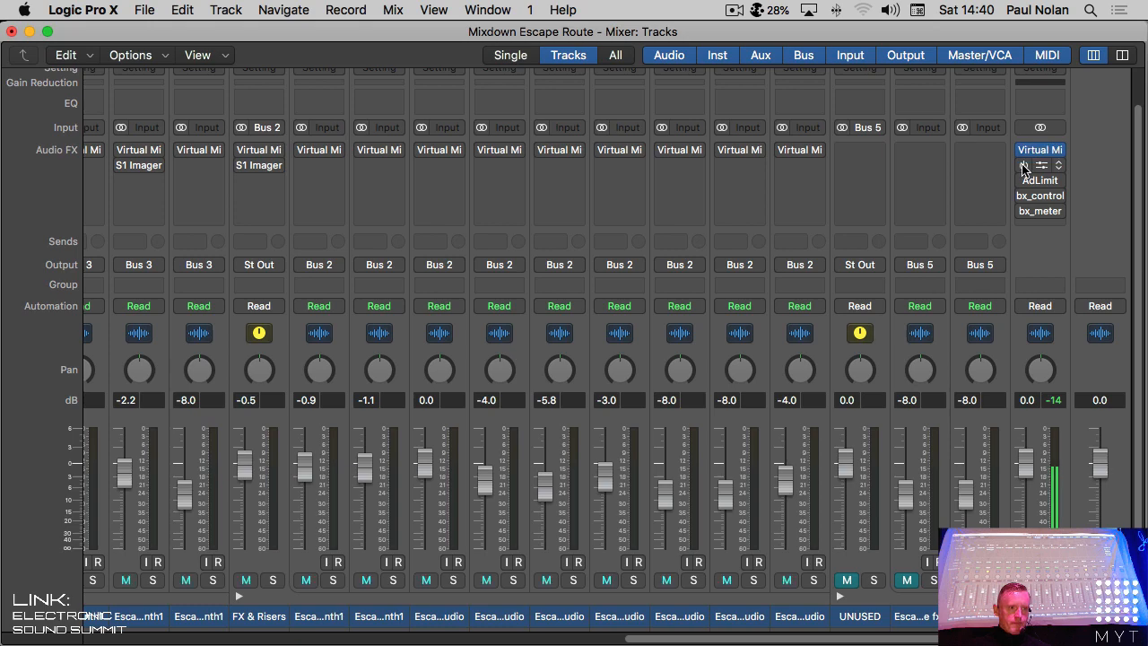
left_click(1025, 168)
scroll(841, 183, "left", 10)
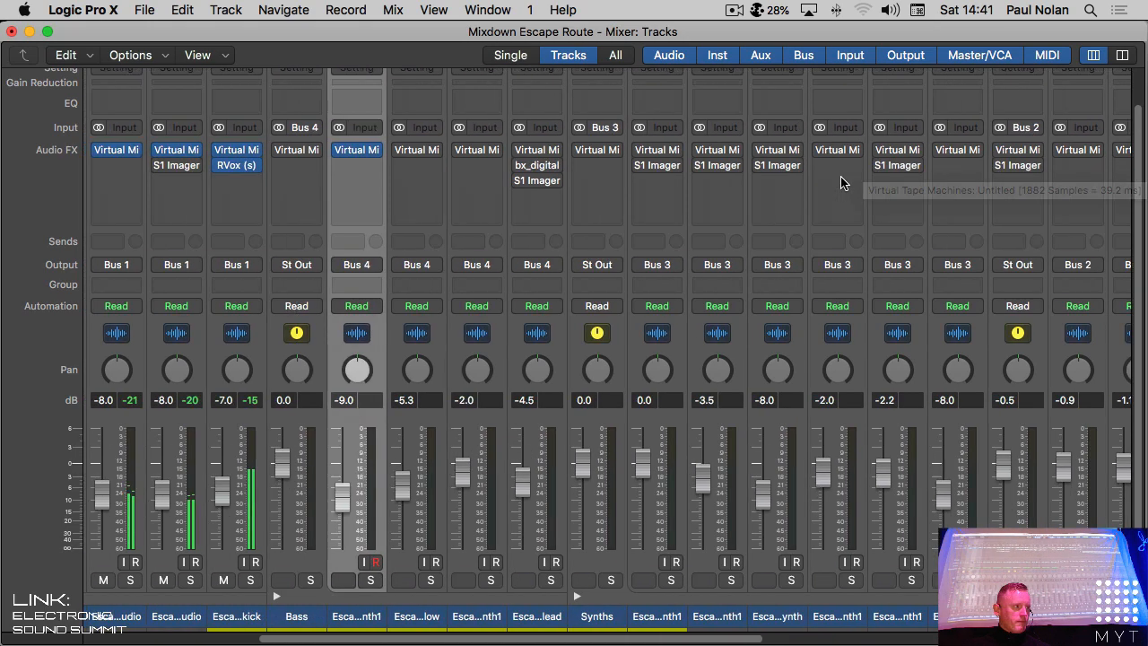
scroll(843, 181, "left", 5)
scroll(885, 174, "right", 20)
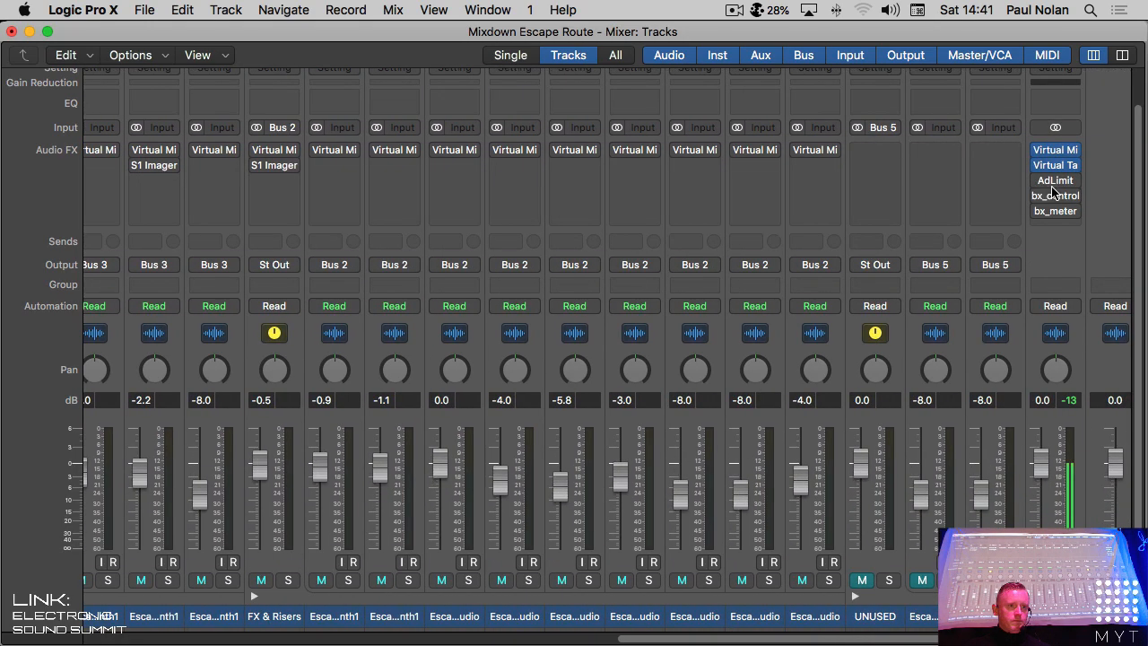
left_click(1038, 166)
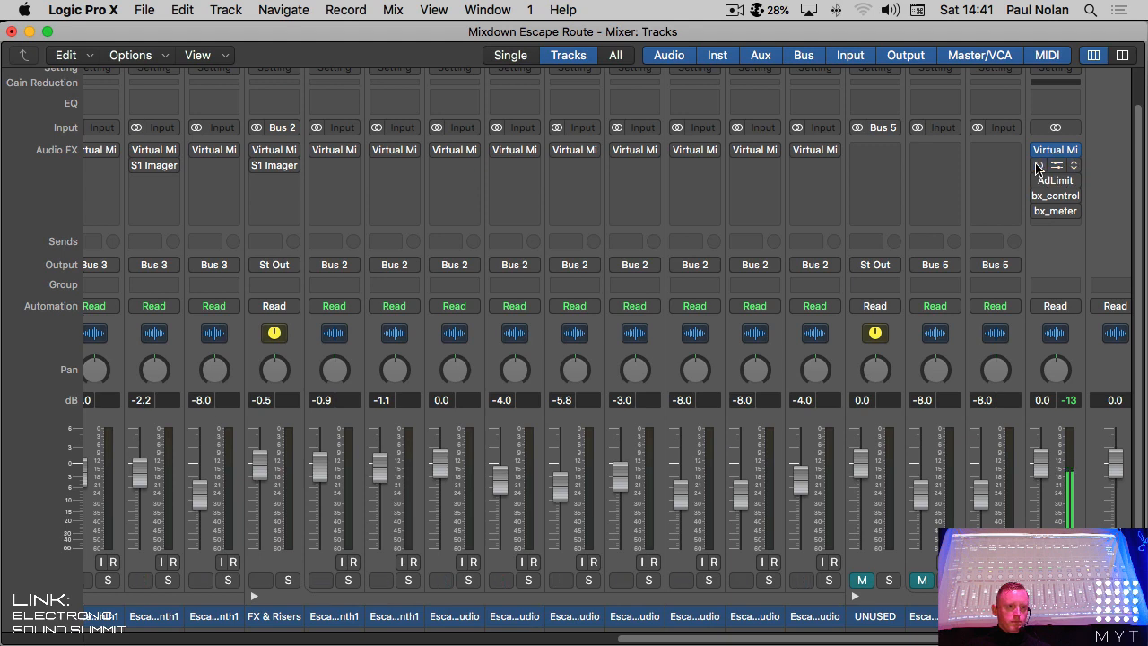
left_click(1038, 166)
Step: Set the linked Virtual Tape Machines levels on Stereo Out to +3.10 dB input and -3.10 dB output
left_click(1060, 166)
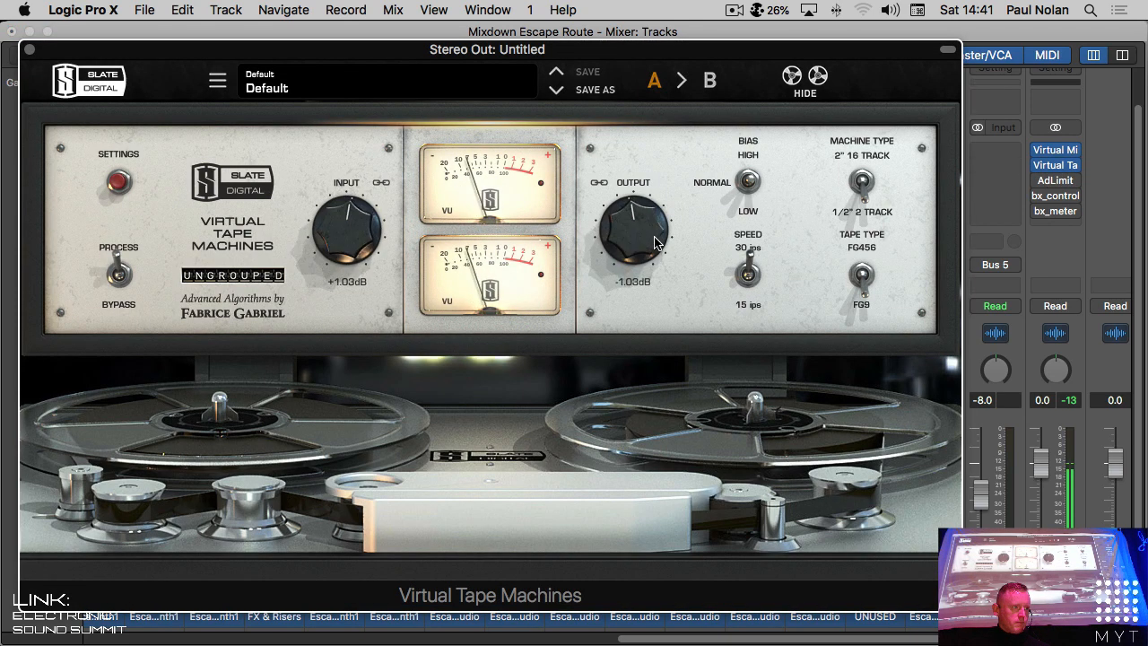
left_click_drag(655, 243, 656, 252)
left_click_drag(655, 245, 656, 242)
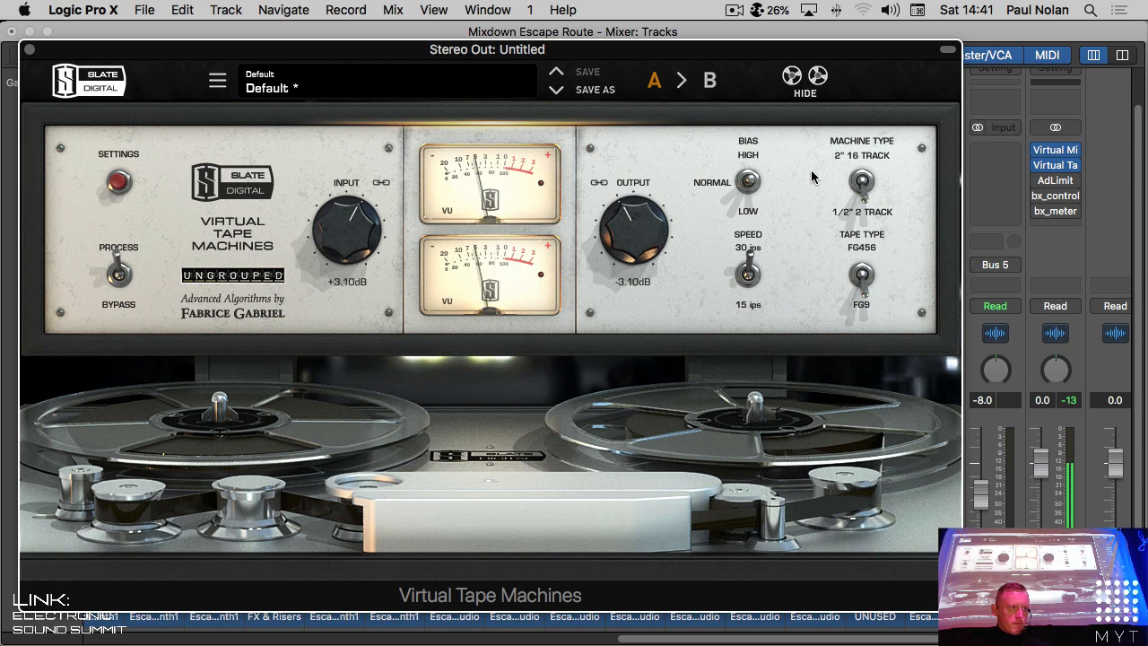
Step: Try the 2" 16 Track machine and FG456 tape type, and return to 1/2" 2 Track and FG9
left_click(863, 186)
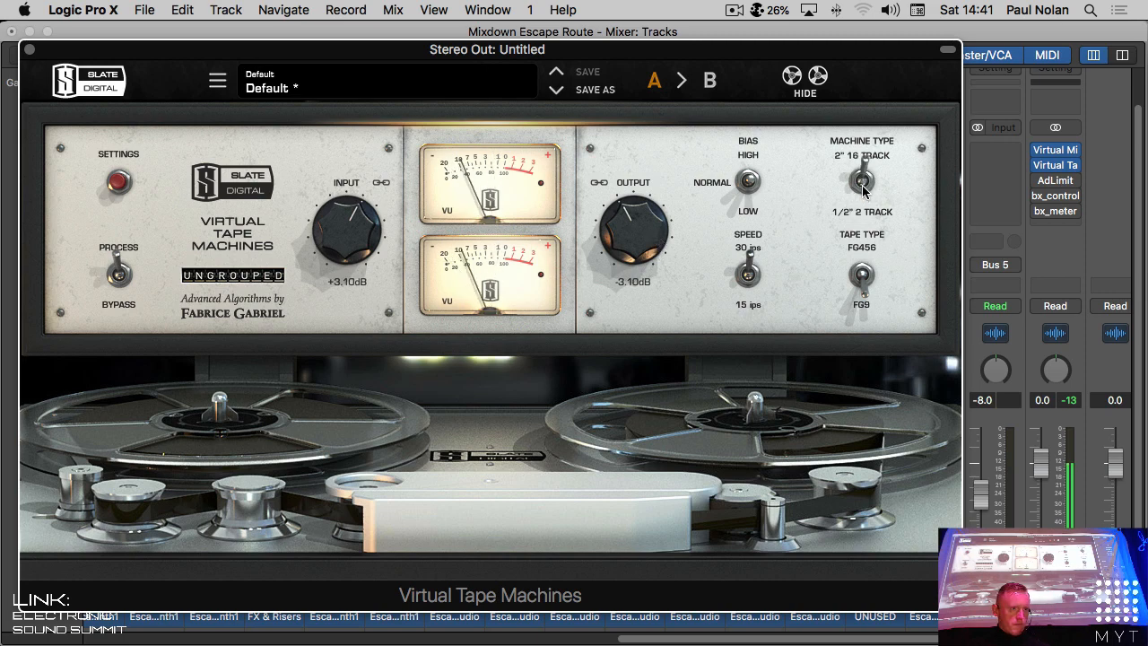
left_click(863, 276)
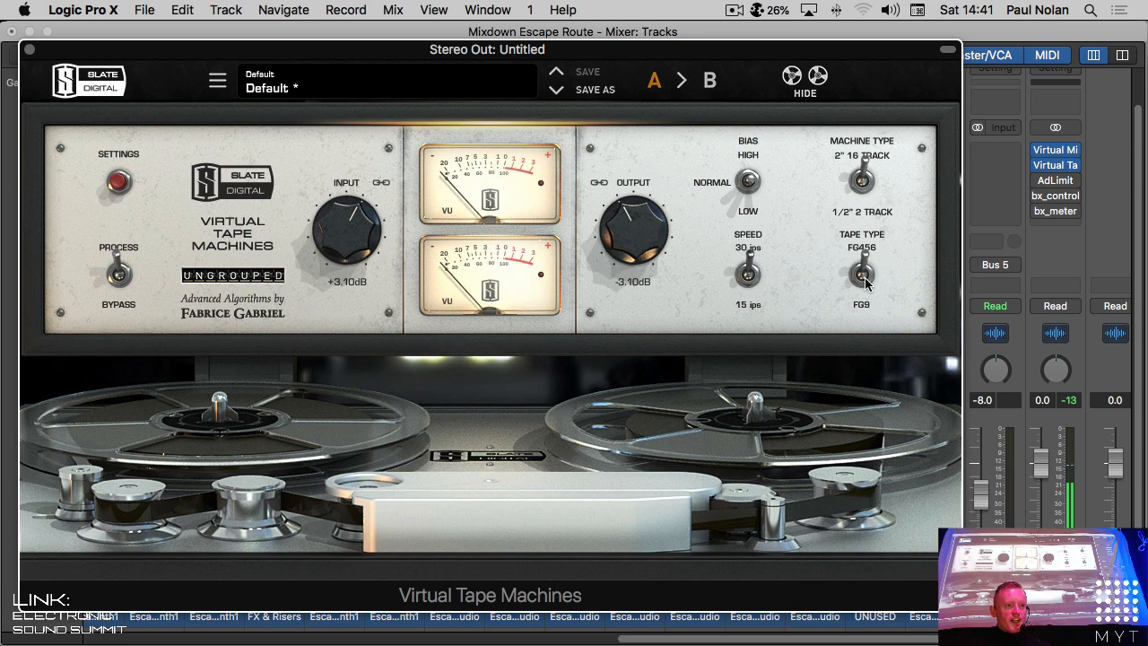
left_click(865, 281)
left_click(863, 183)
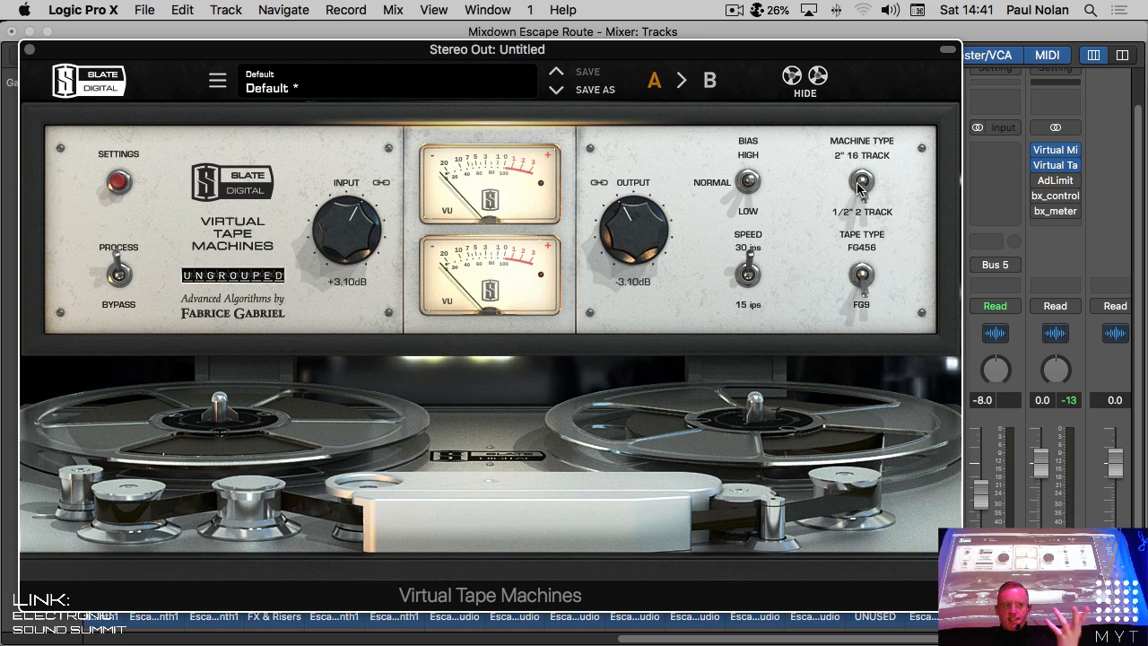
Step: Readjust the output level of the Stereo Out's Virtual Tape Machines and close the plug-in
mouse_move(13, 147)
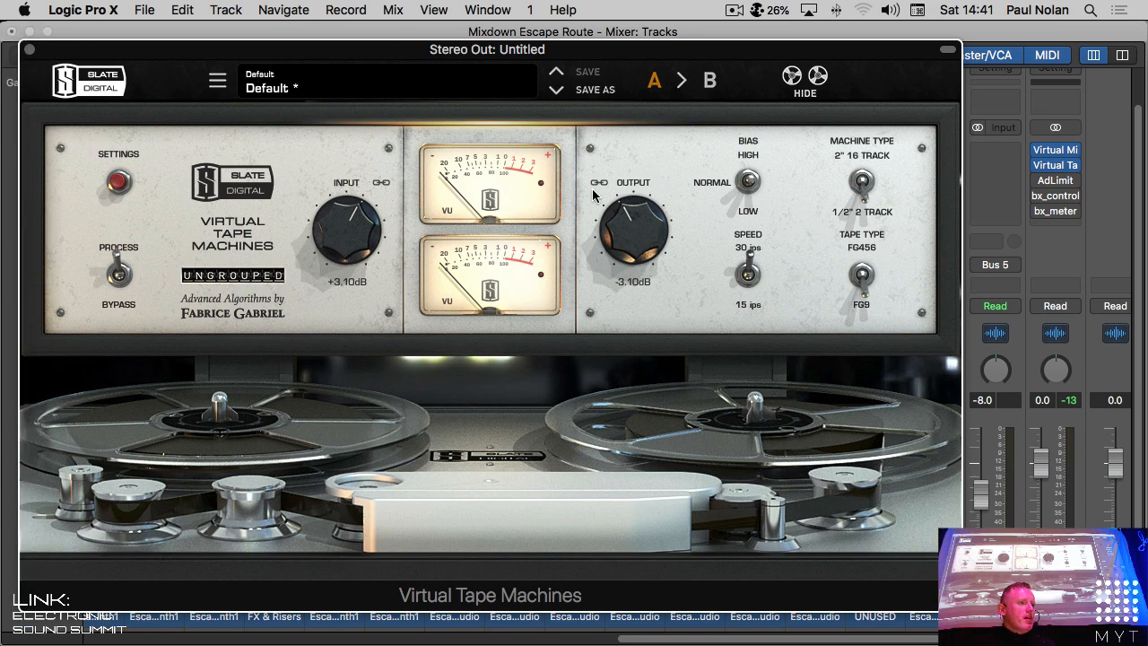
left_click_drag(623, 229, 633, 215)
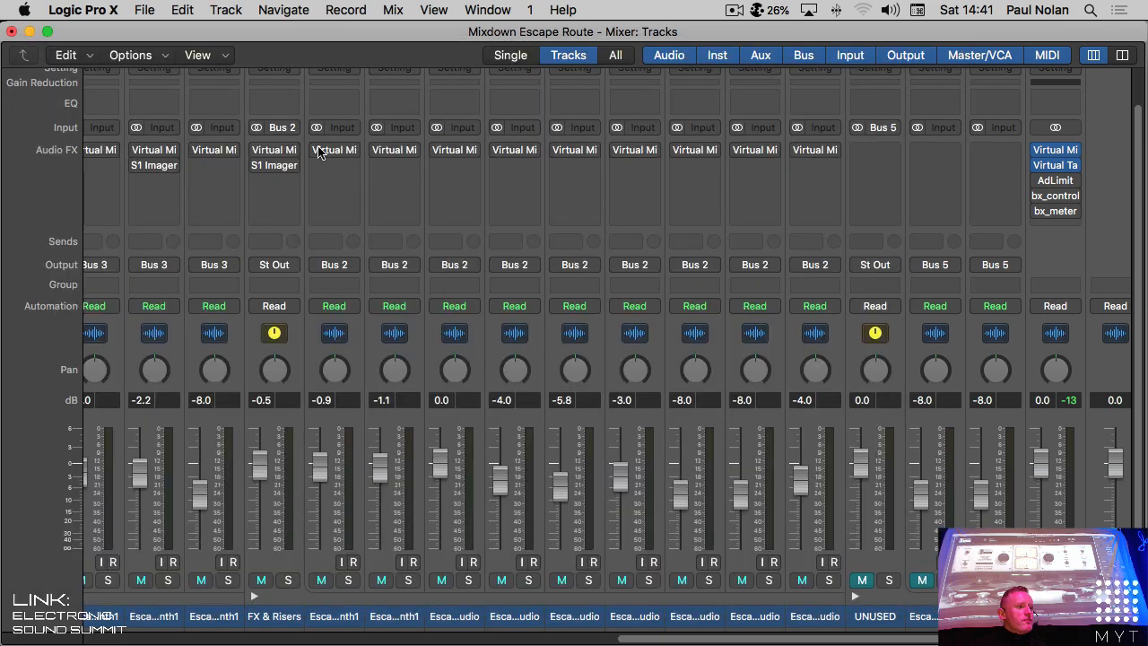
left_click(29, 49)
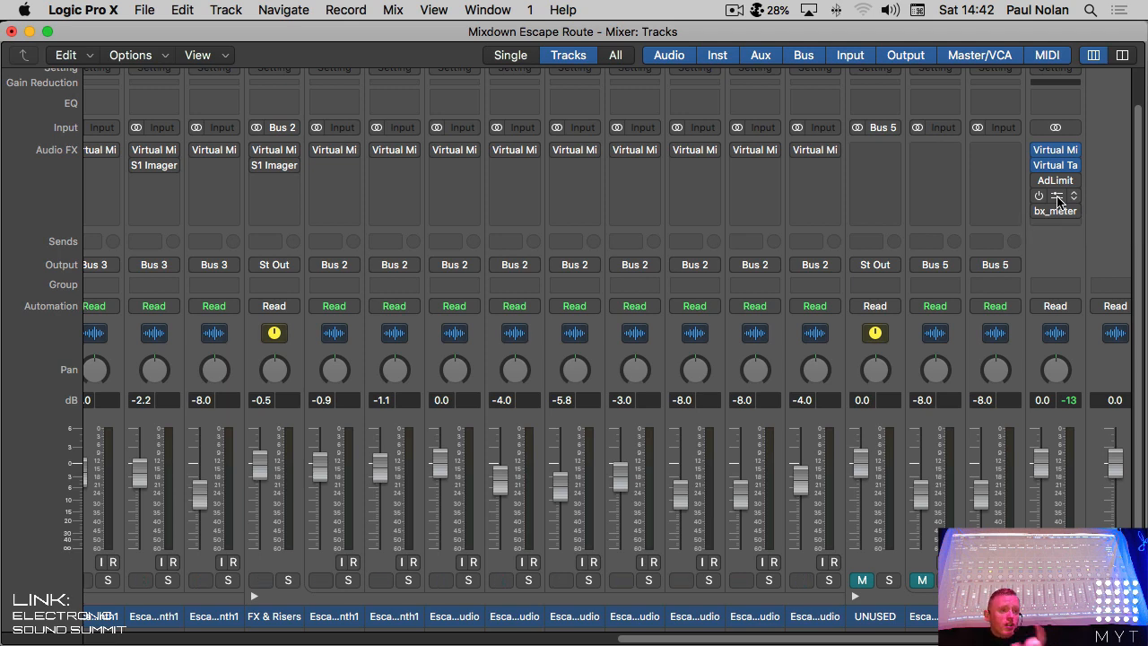
Step: Show bx_control V2 and bx_meter from the Stereo Out, with bx_meter's header hidden and its window placed beside bx_control V2
left_click(1057, 197)
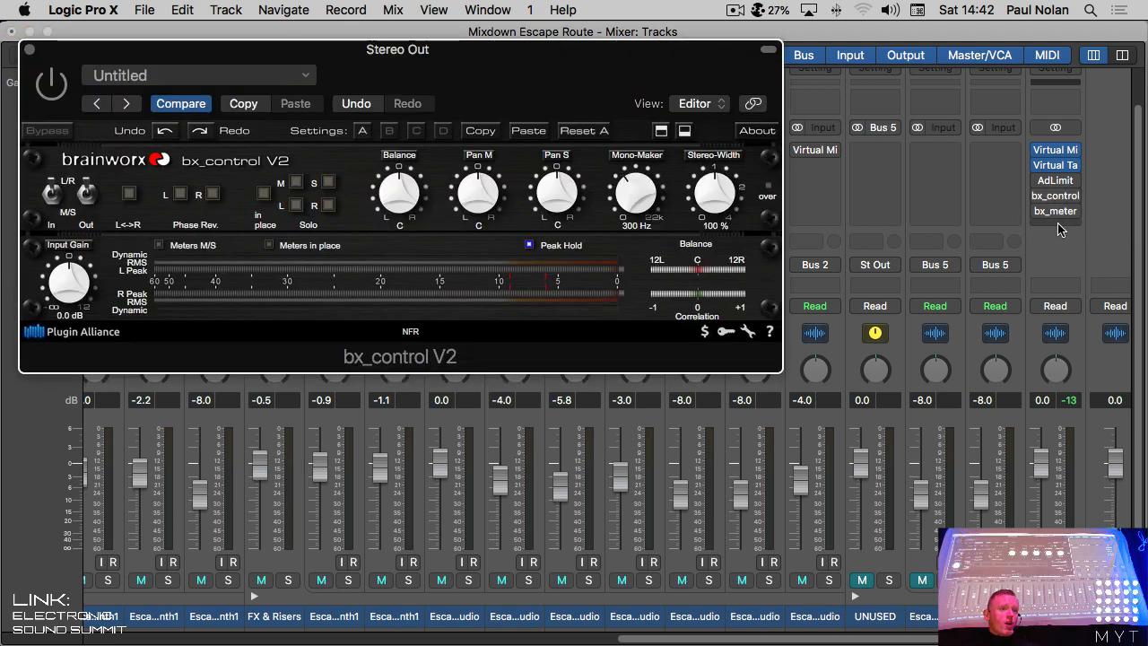
left_click(1057, 213)
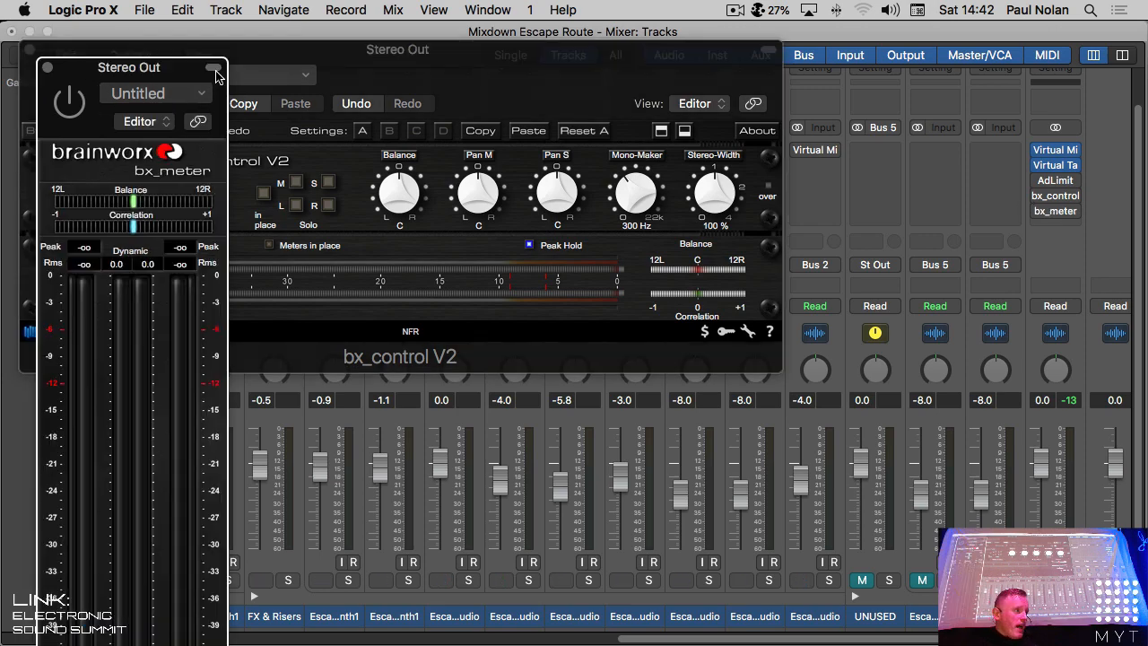
left_click(215, 69)
left_click_drag(141, 72, 1040, 36)
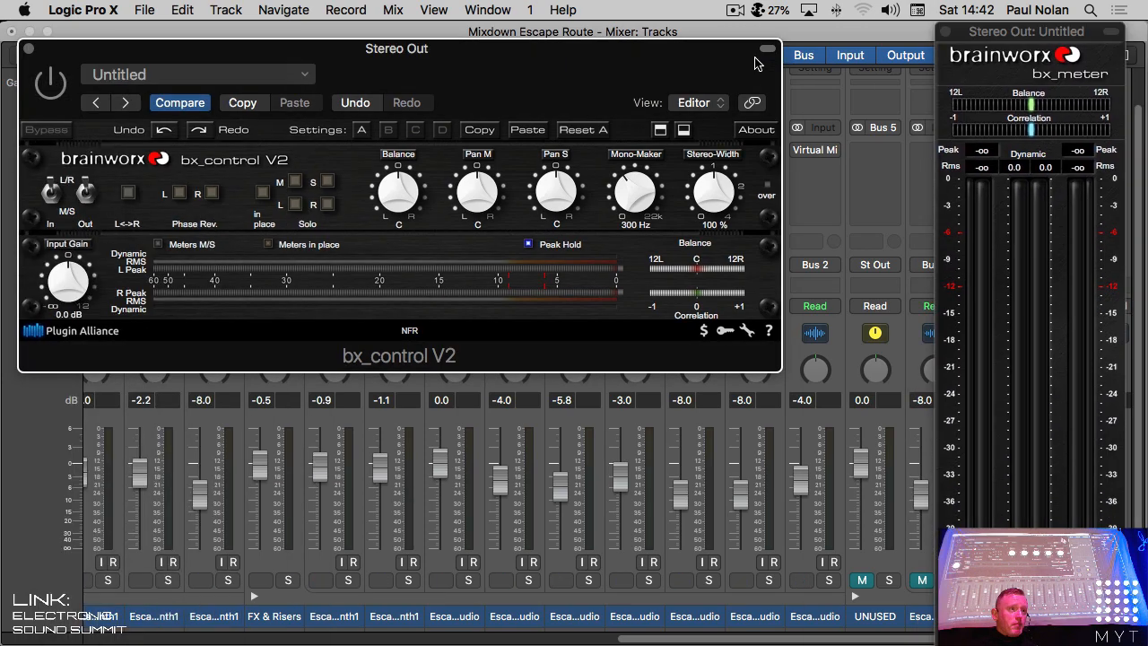
Step: Hide bx_control V2's header, close bx_meter, and place bx_control V2 below the drum channels' inserts
left_click(769, 51)
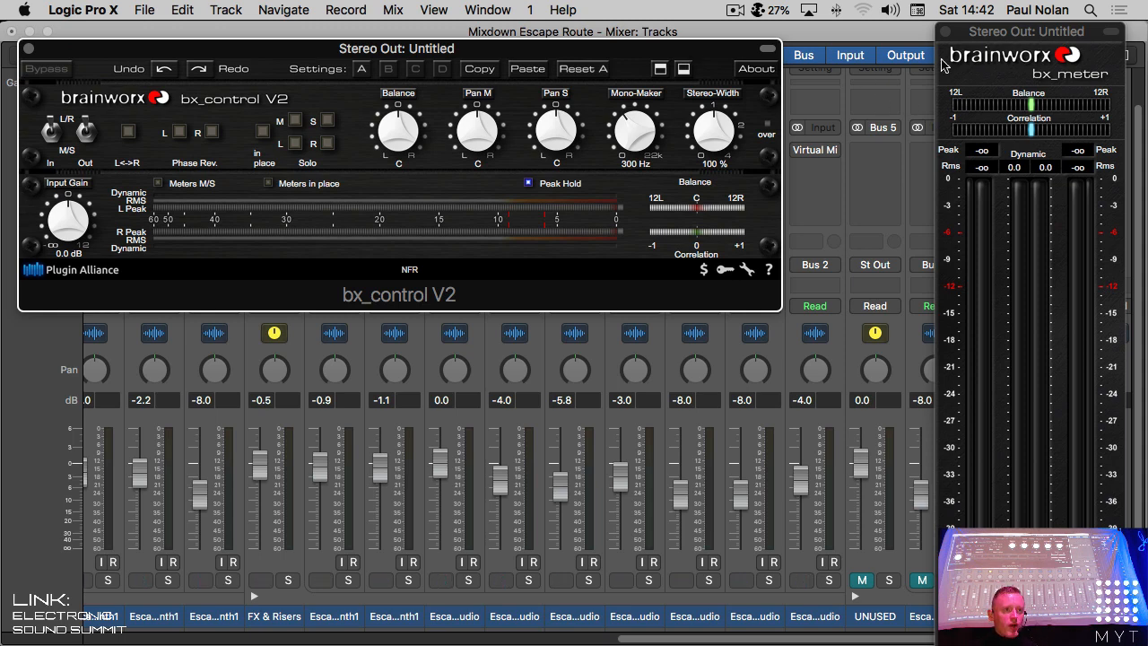
left_click(974, 46)
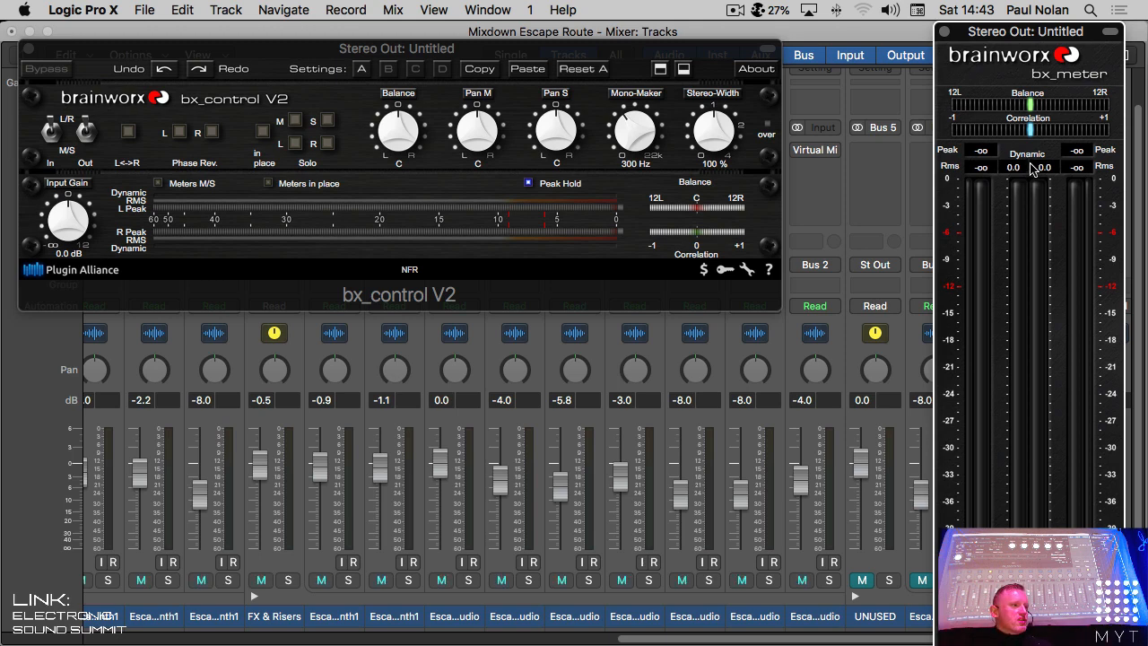
left_click(692, 58)
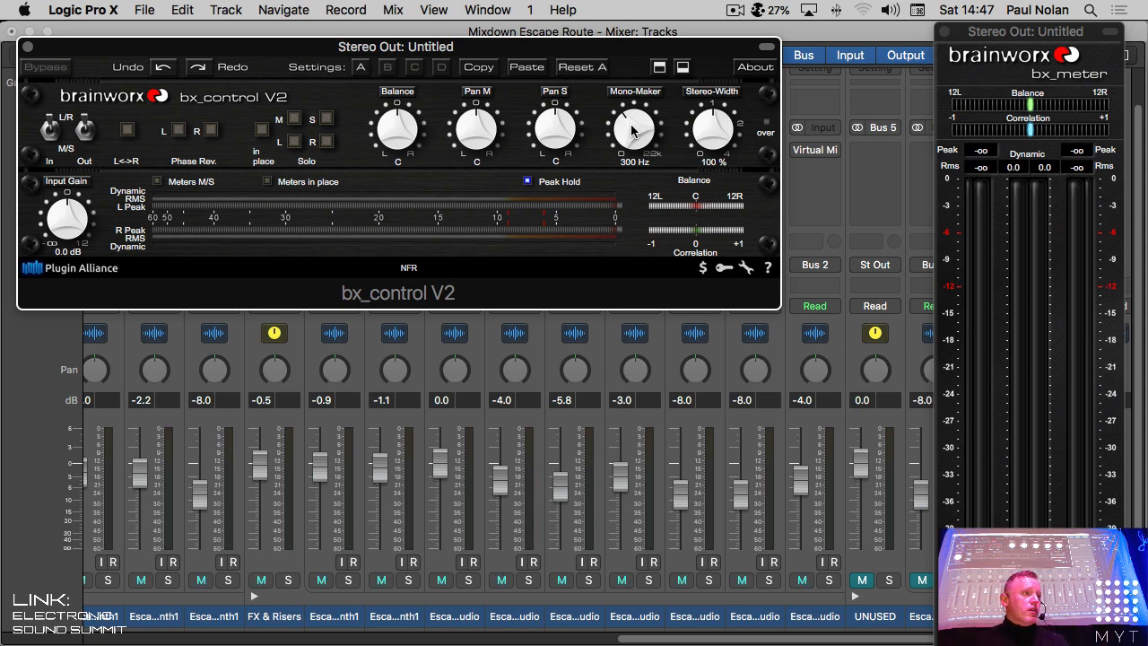
left_click_drag(541, 46, 652, 44)
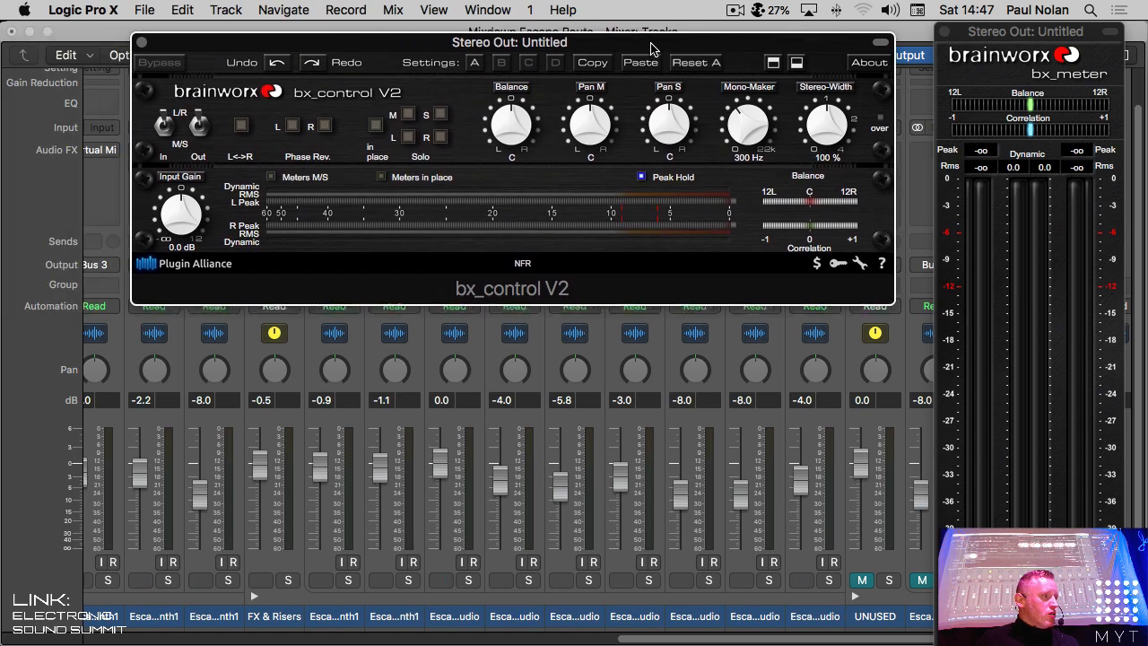
scroll(305, 368, "left", 10)
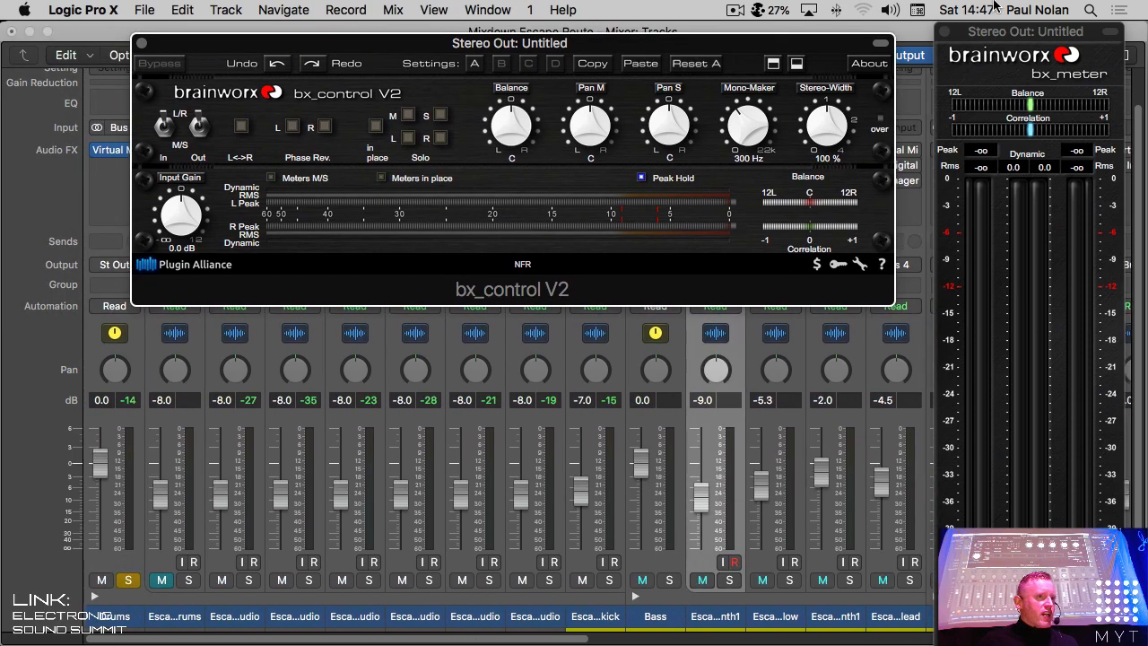
left_click(941, 31)
left_click_drag(669, 64, 940, 270)
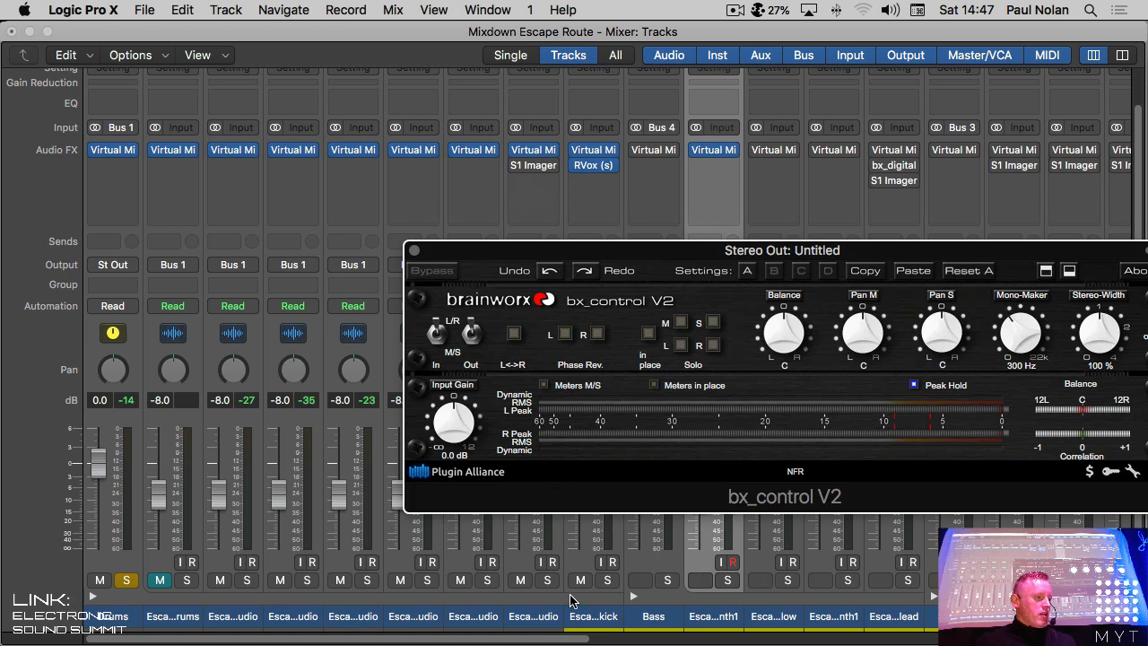
Step: Solo Escape Route 11-Audio in place of Drums, reposition bx_control V2, and clear the channel solo
left_click(548, 581)
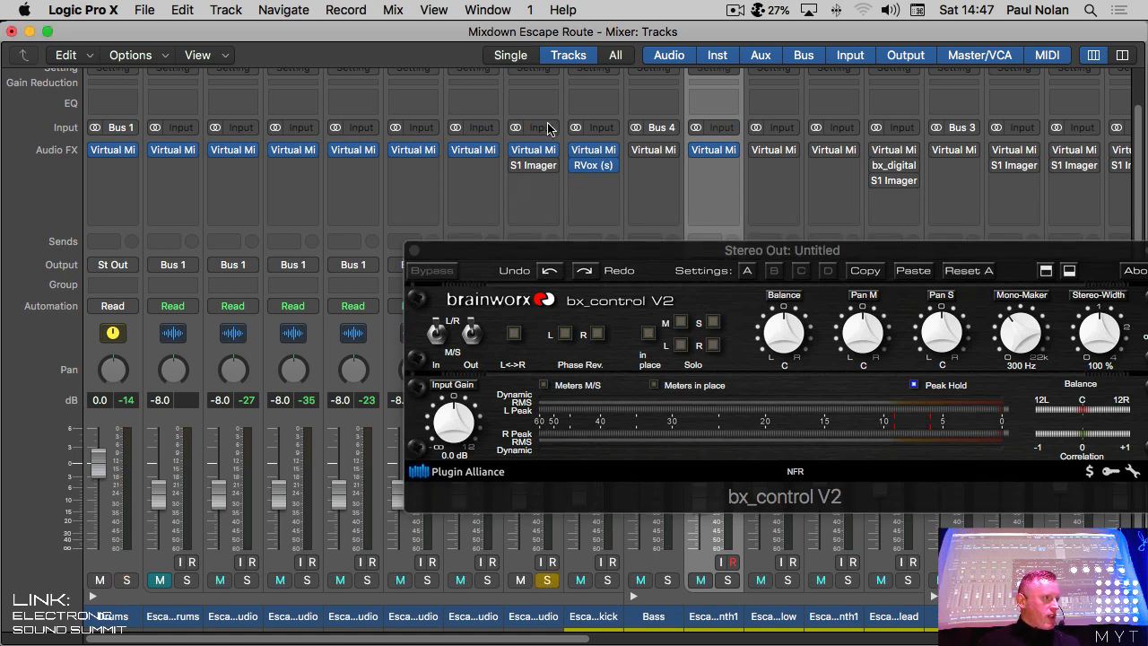
left_click_drag(678, 258, 547, 262)
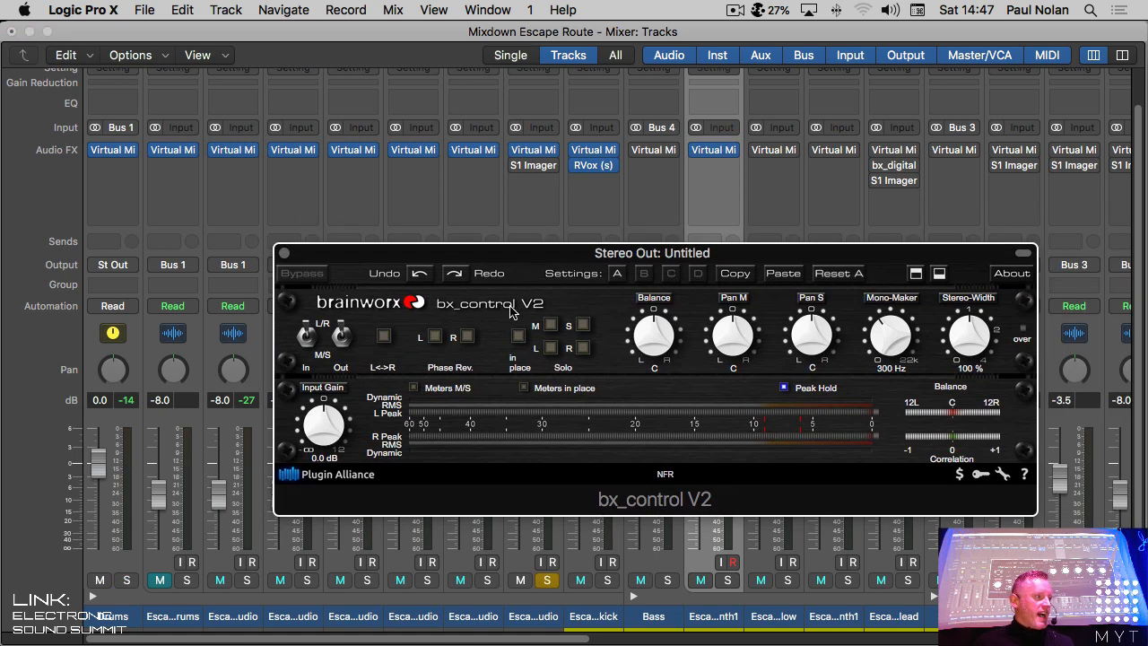
left_click(555, 583)
left_click(554, 584)
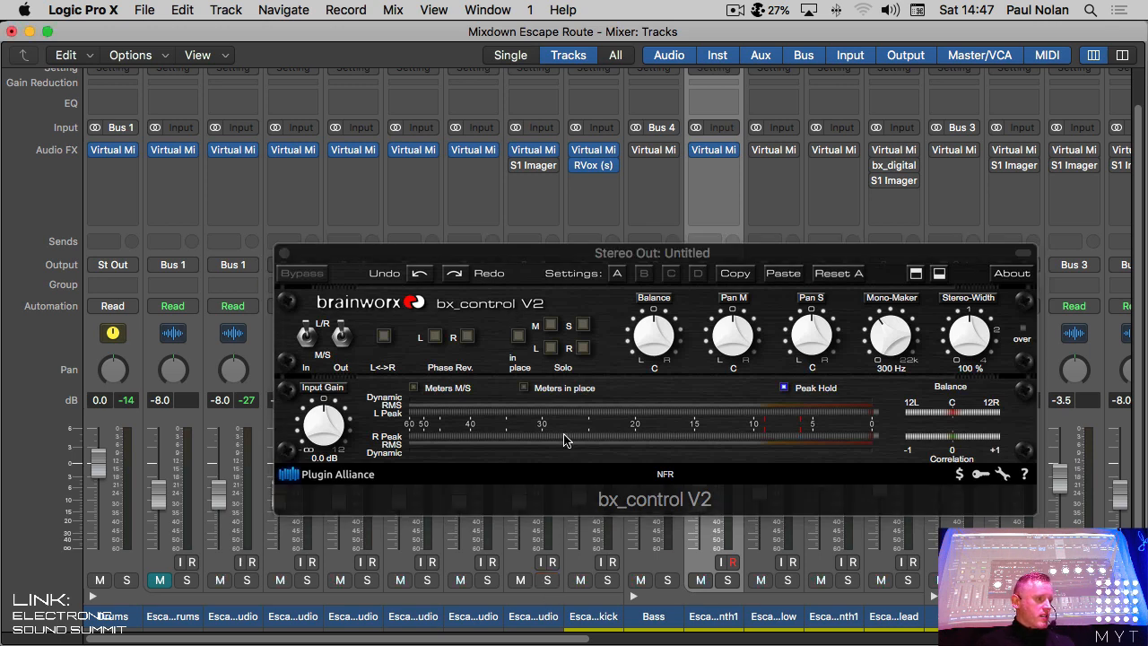
left_click(509, 268)
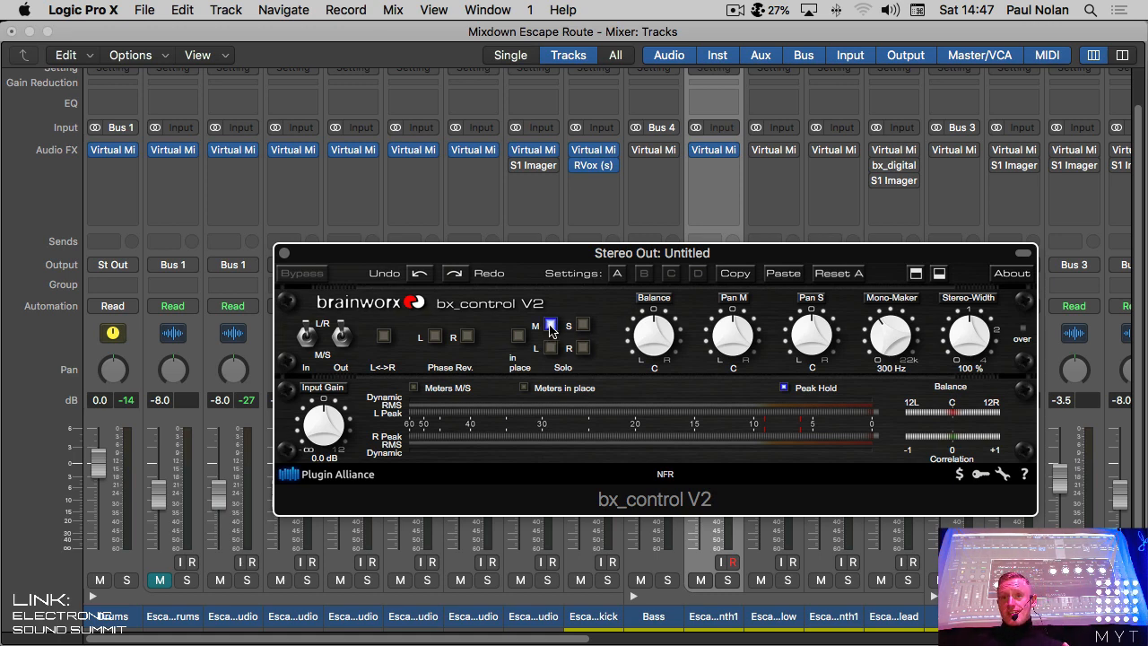
Step: Start playback, switch on bx_control V2 on the Stereo Out, and solo the Mid signal
left_click(583, 325)
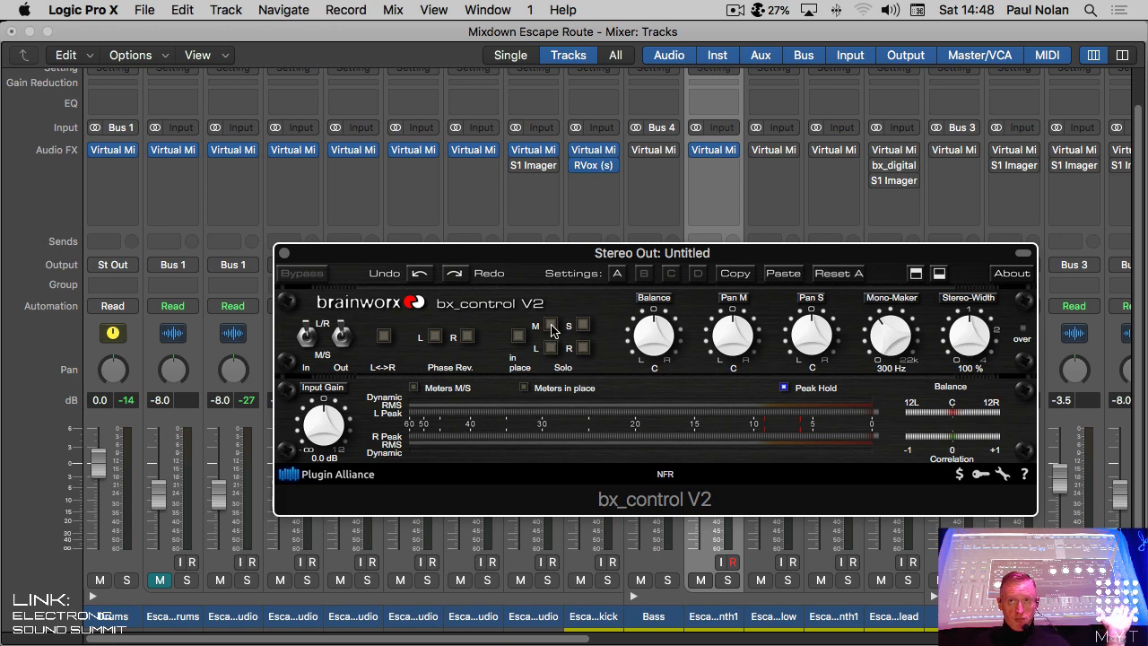
key("space")
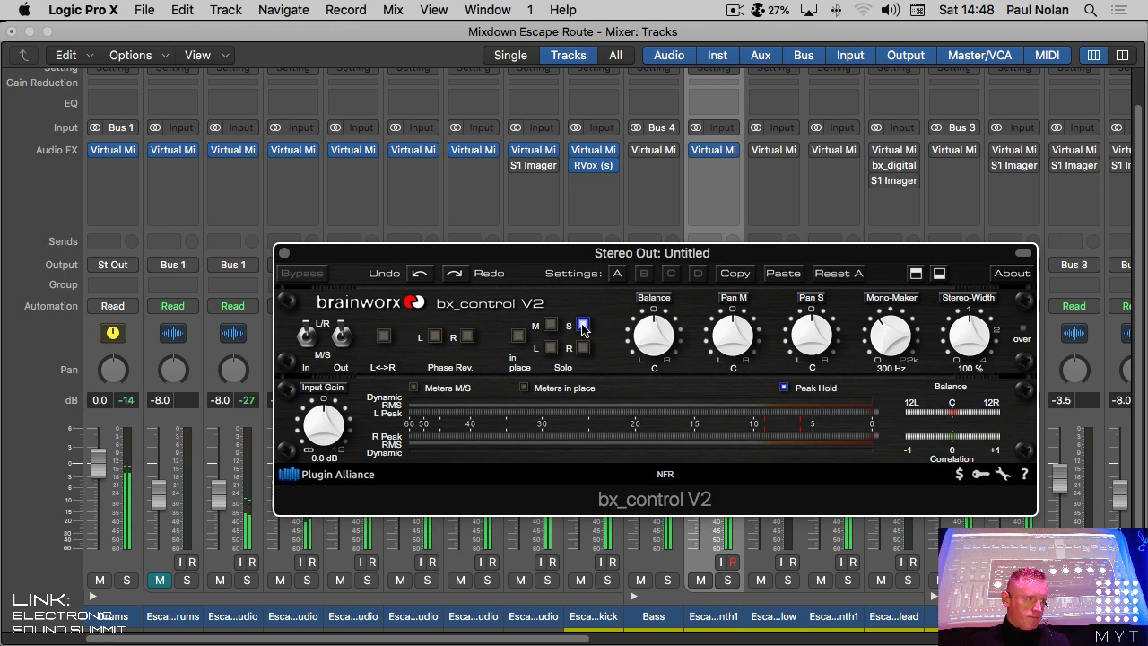
double_click(338, 257)
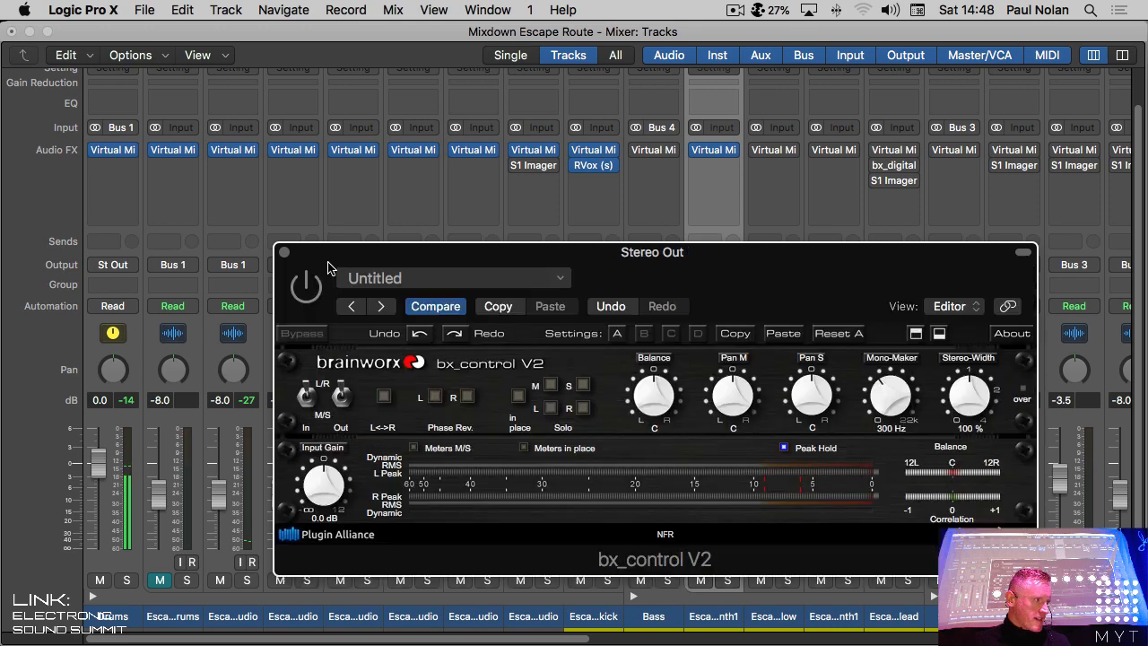
left_click(303, 302)
left_click(551, 386)
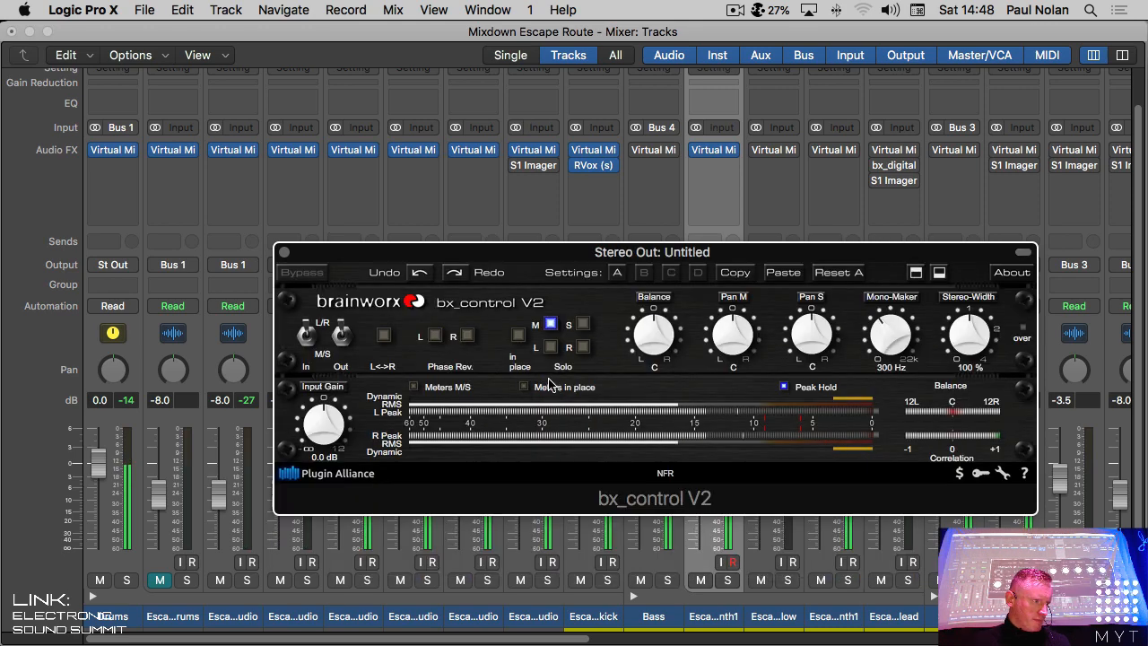
Step: Solo the Side signal in bx_control V2 and play the full mix through it
left_click(583, 326)
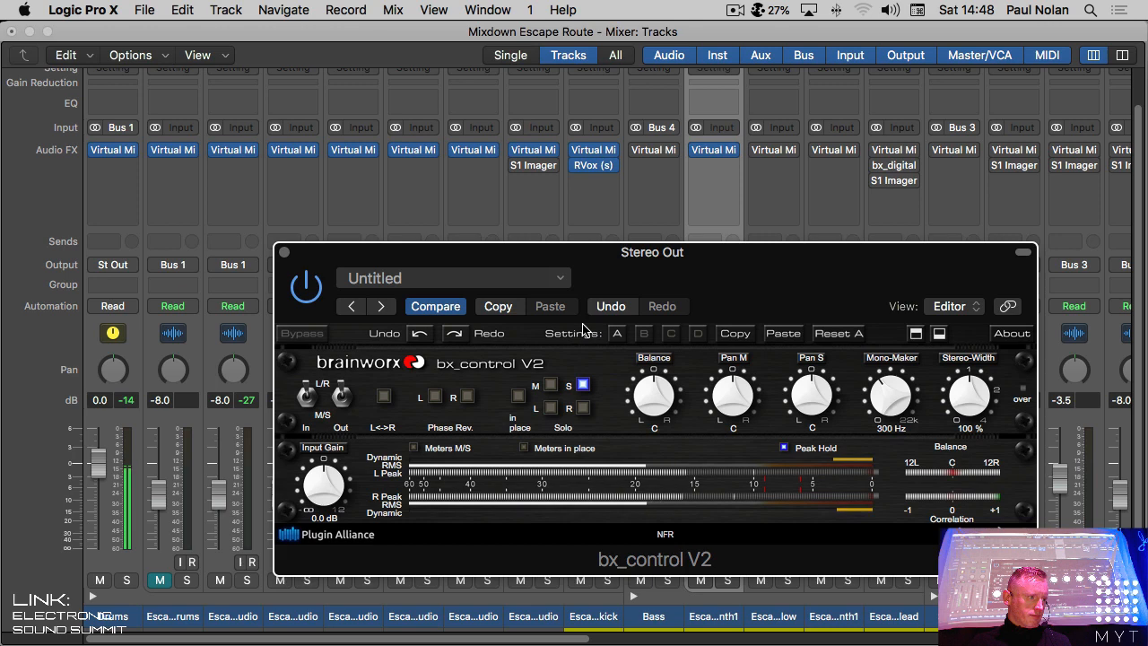
left_click(583, 387)
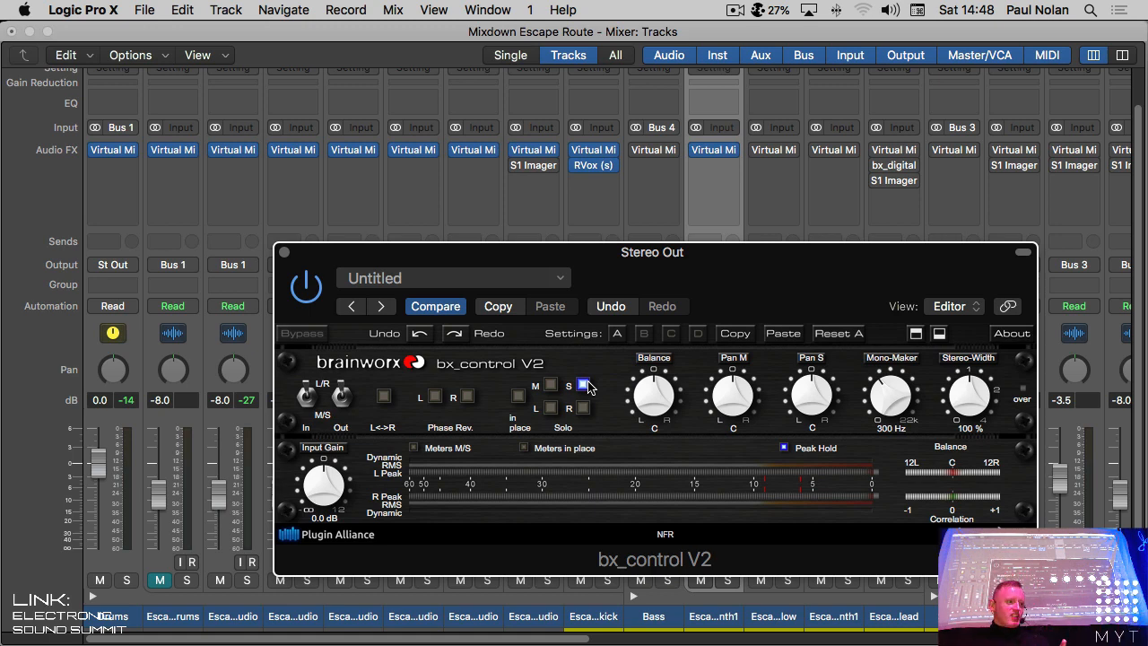
left_click(588, 384)
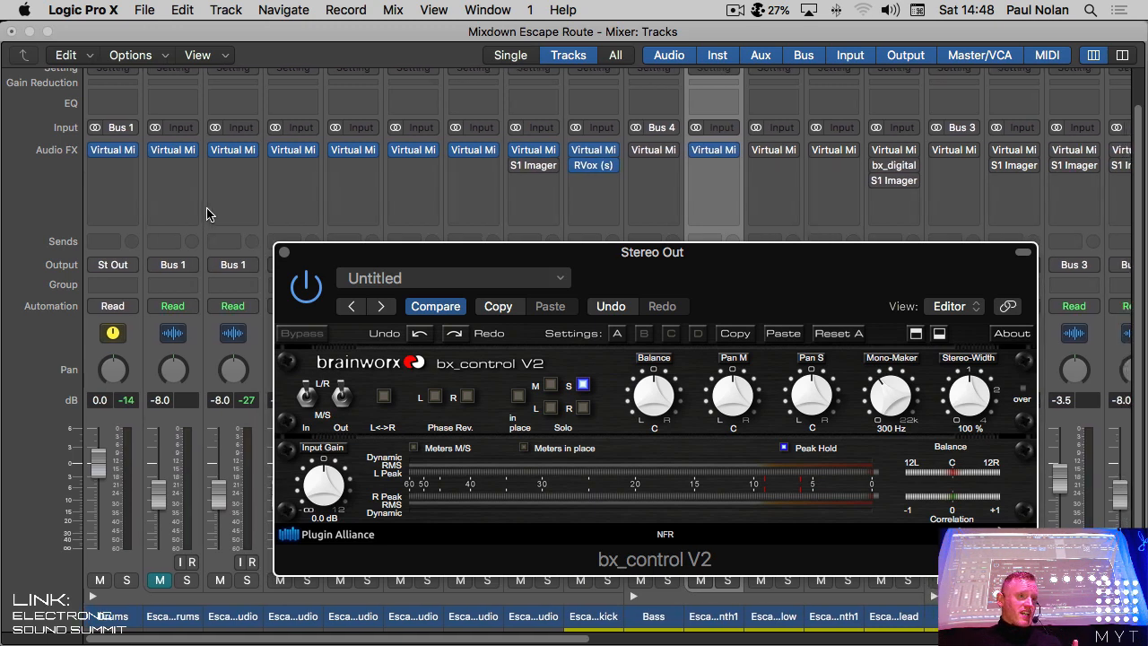
key("space")
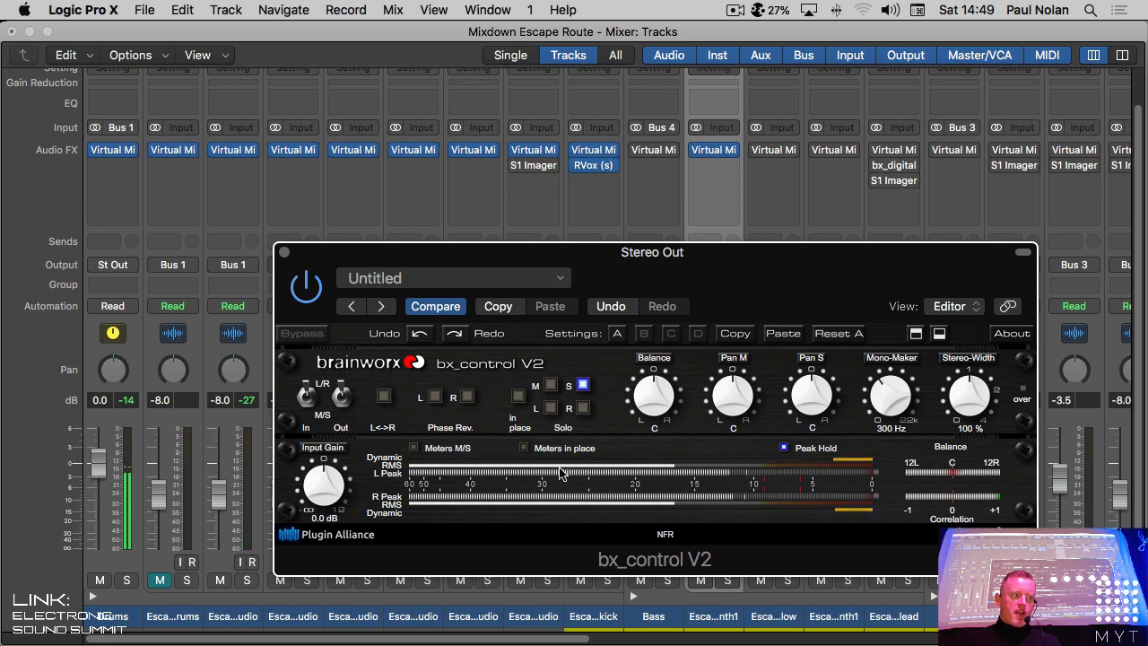
Step: Solo Escape Route 11-Audio and show its S1 Imager switched on, with the window shifted clear of the edge
left_click(547, 581)
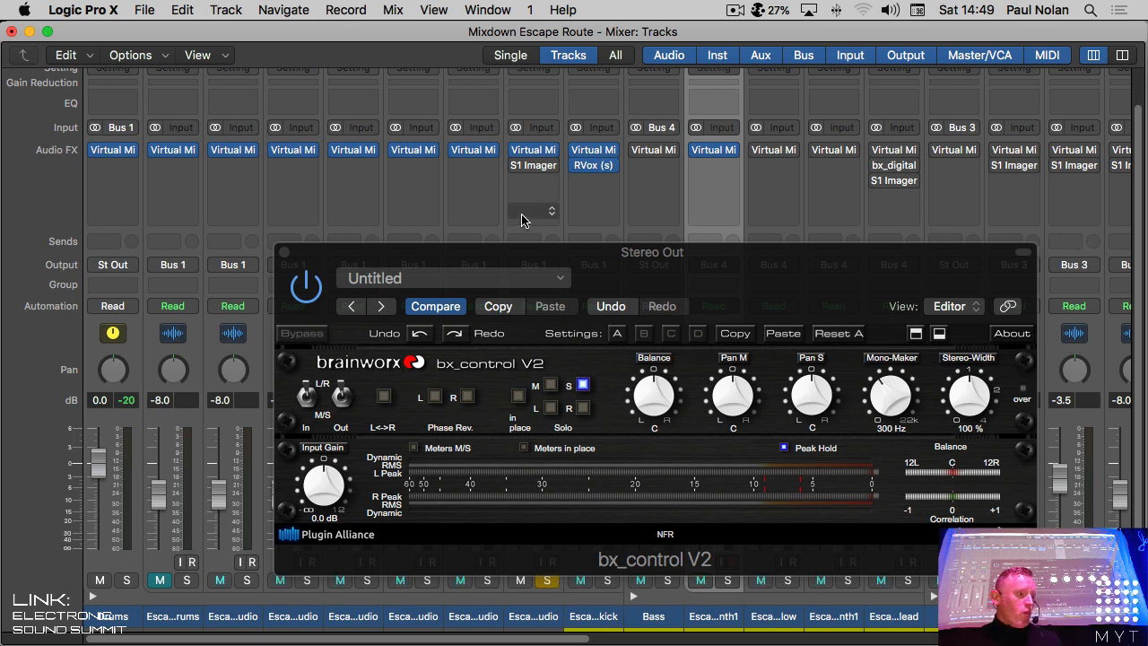
left_click(539, 167)
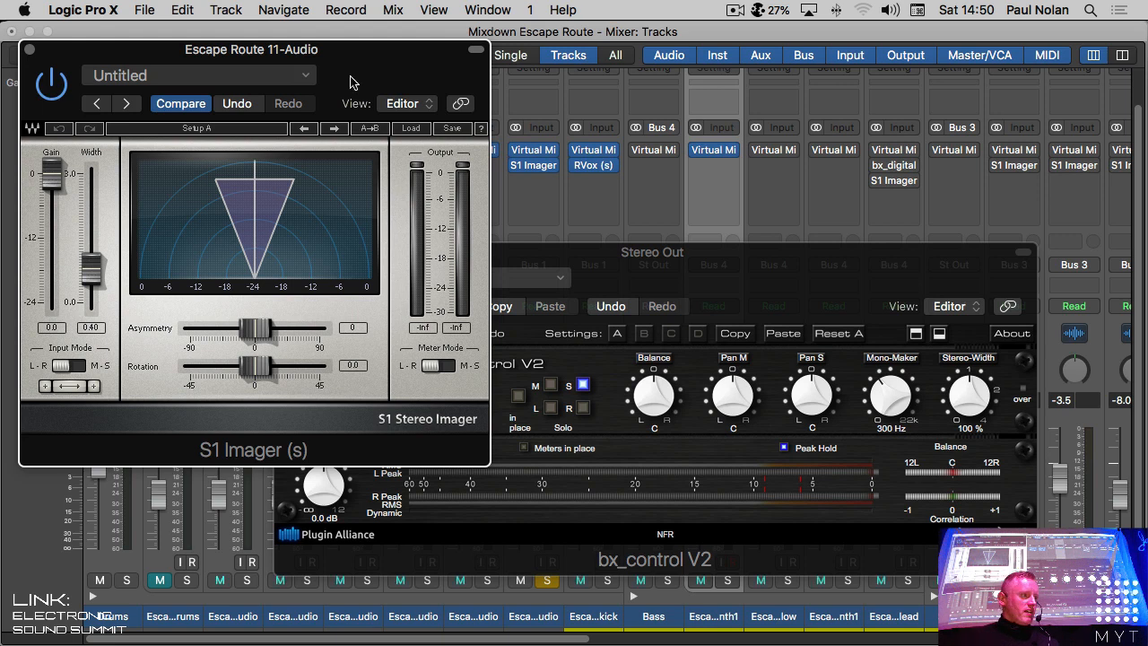
left_click_drag(374, 82, 473, 93)
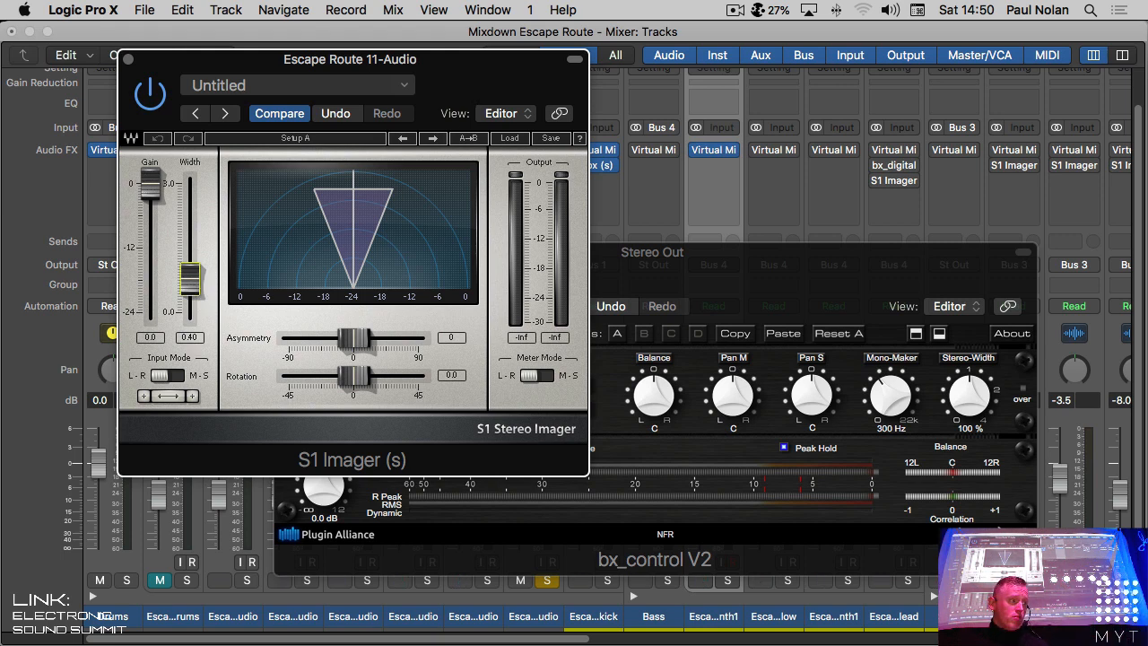
Step: Try the S1 Imager width at 0.00, return it to 0.40, and close S1 Imager and bx_control V2
left_click_drag(199, 289, 199, 321)
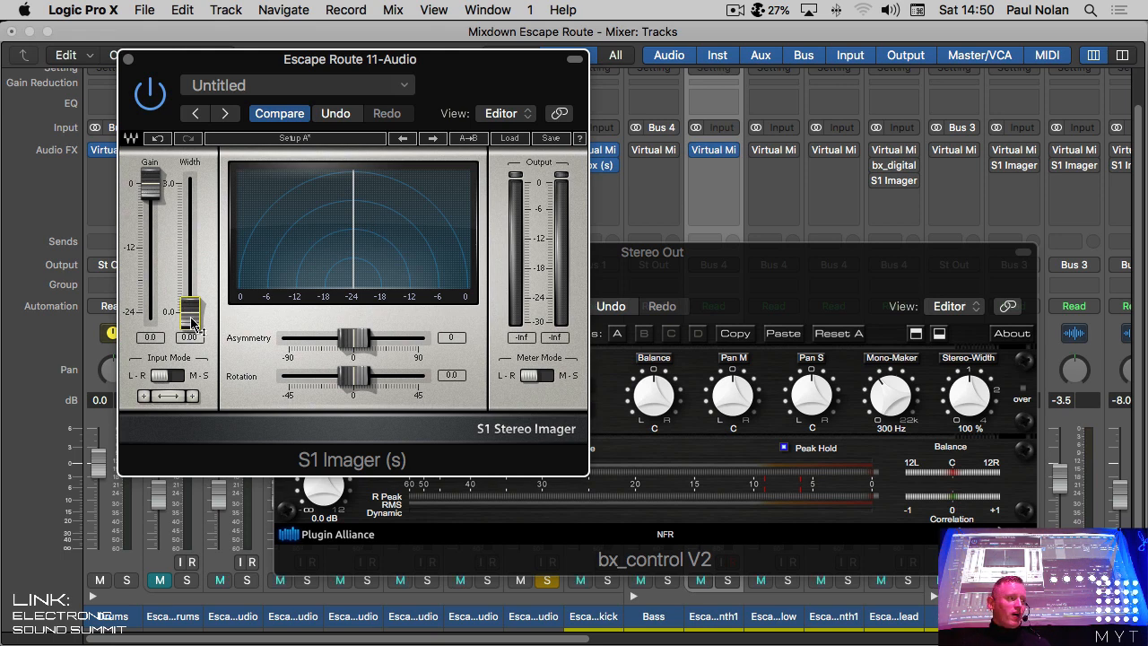
left_click_drag(193, 323, 193, 288)
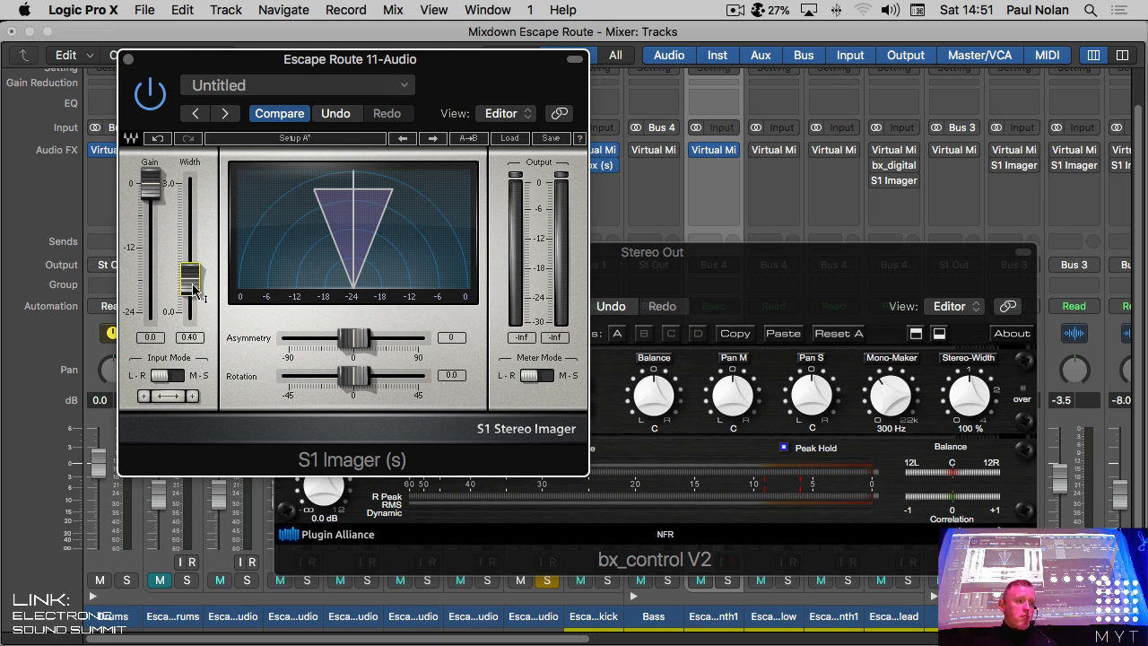
left_click(852, 264)
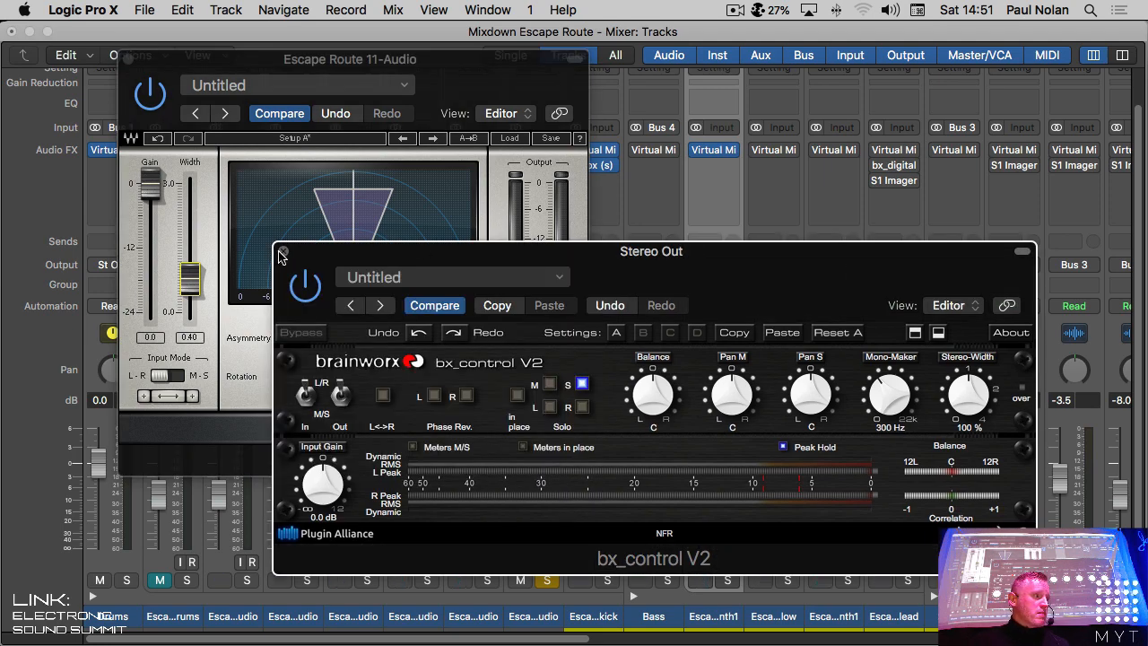
left_click(283, 252)
left_click(127, 60)
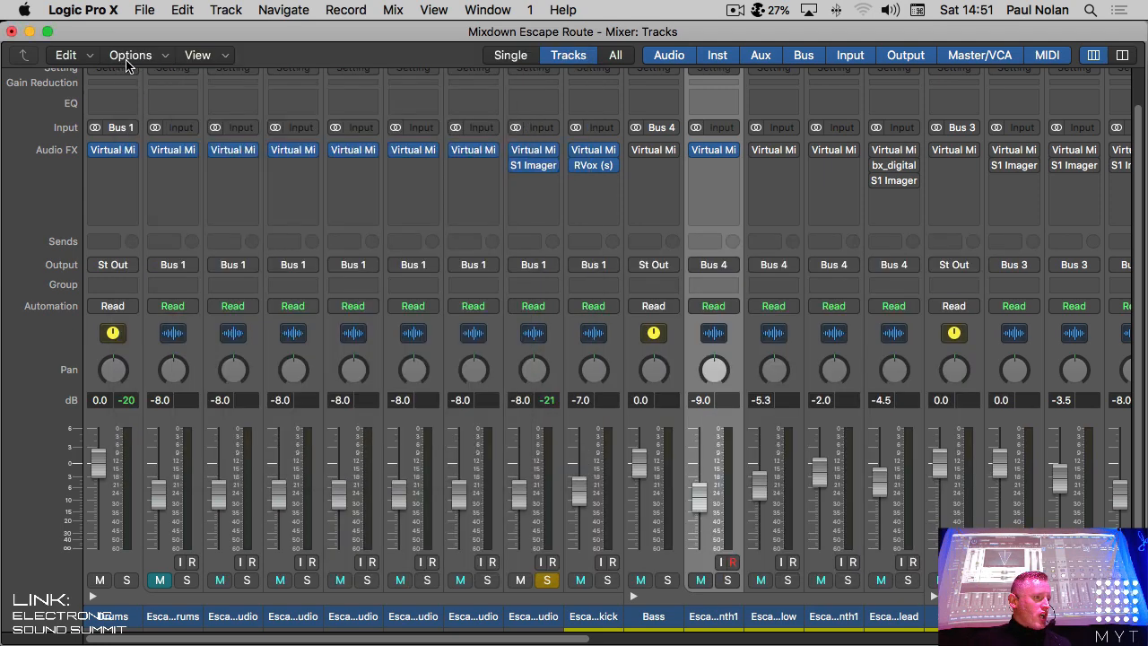
Step: Switch on bx_digital on the Escape Route low lead channel and solo that channel
scroll(682, 560, "right", 10)
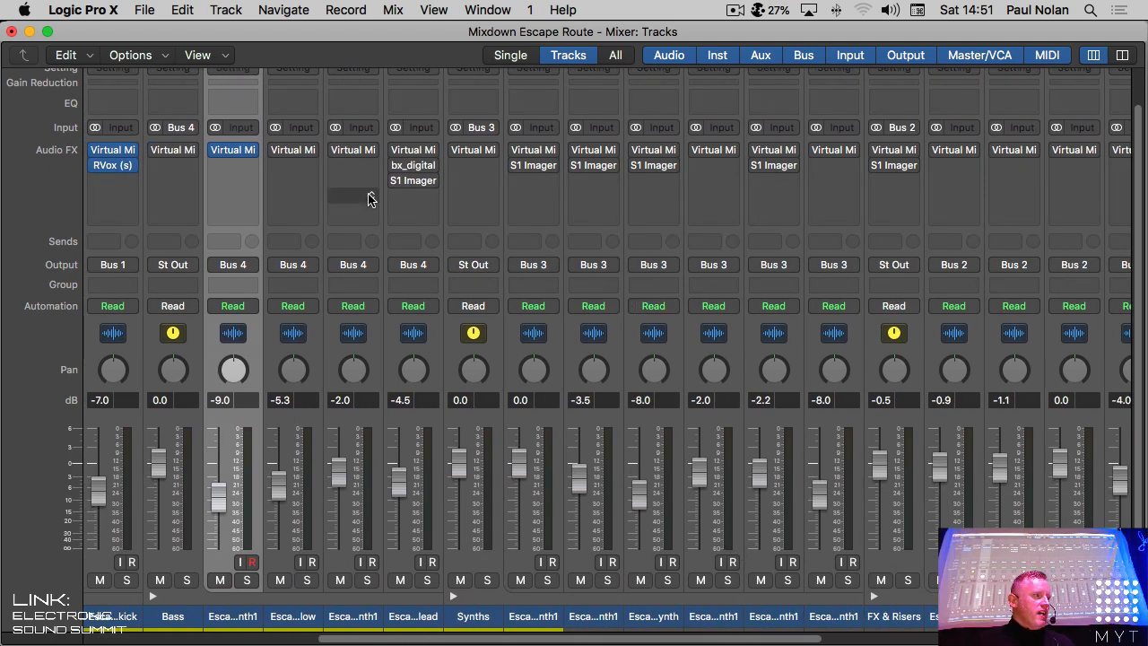
left_click(413, 165)
left_click(428, 580)
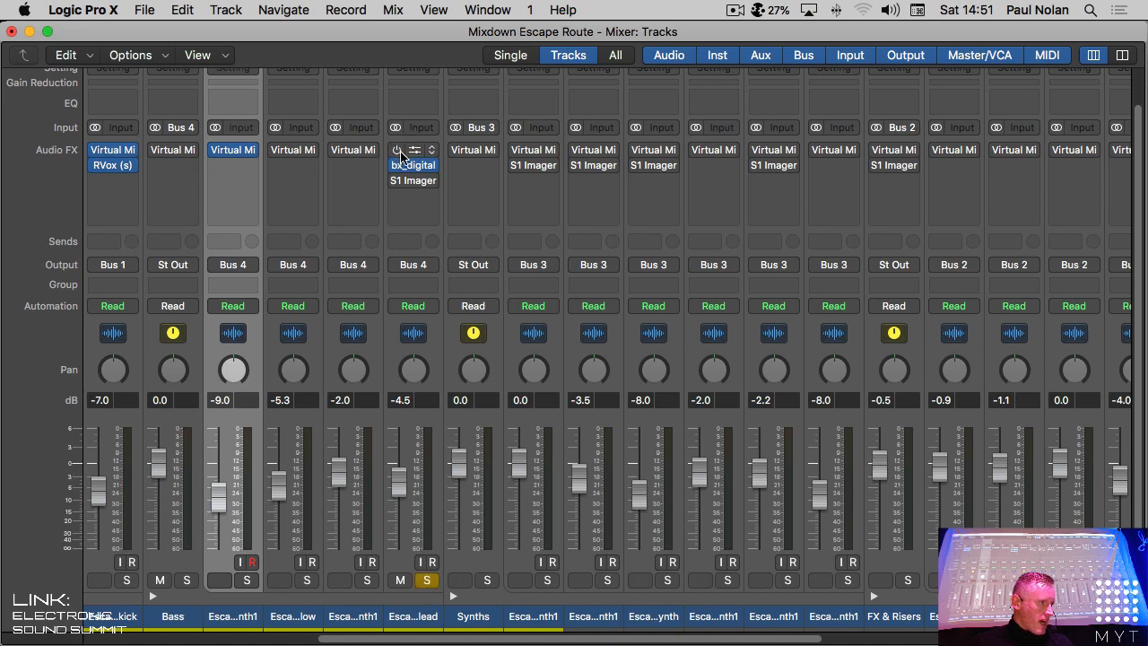
left_click(433, 165)
left_click(433, 171)
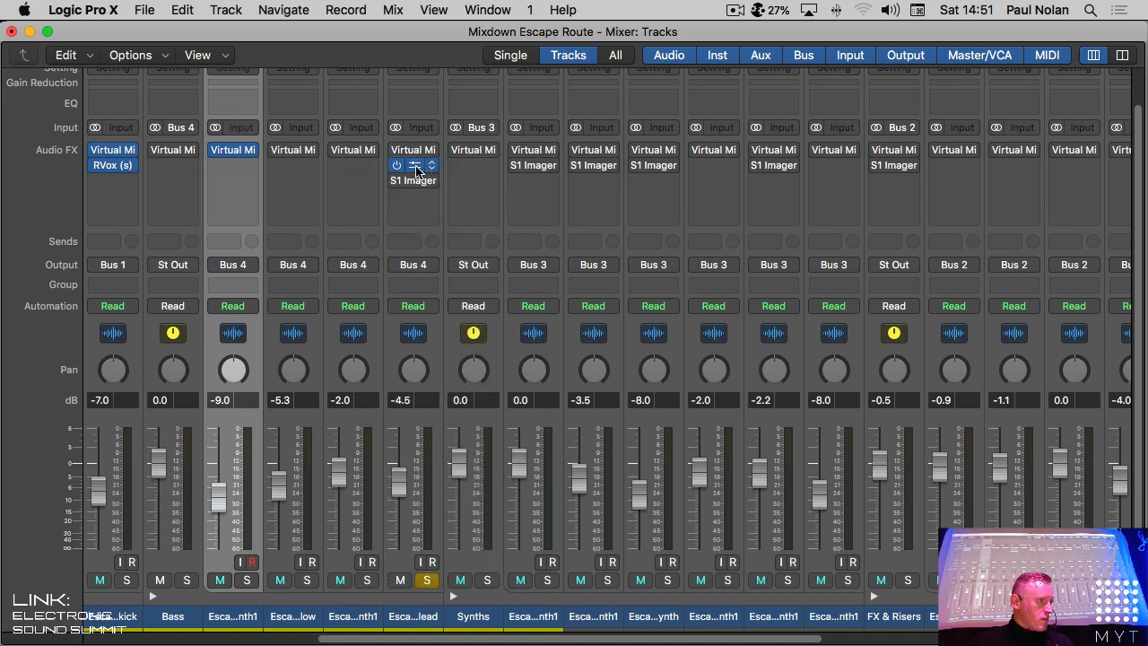
Step: Examine the low lead's bx_digital V3 Mono-Maker and stereo-section settings with the header hidden, and close the plug-in
left_click(415, 167)
left_click(925, 50)
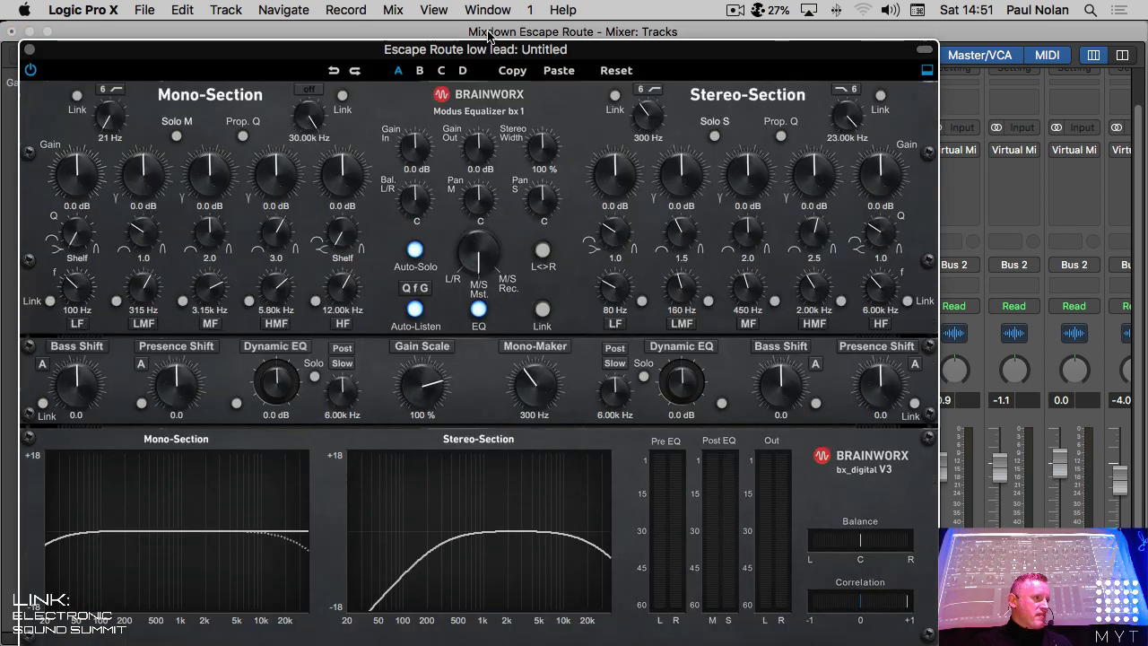
left_click_drag(498, 57, 568, 11)
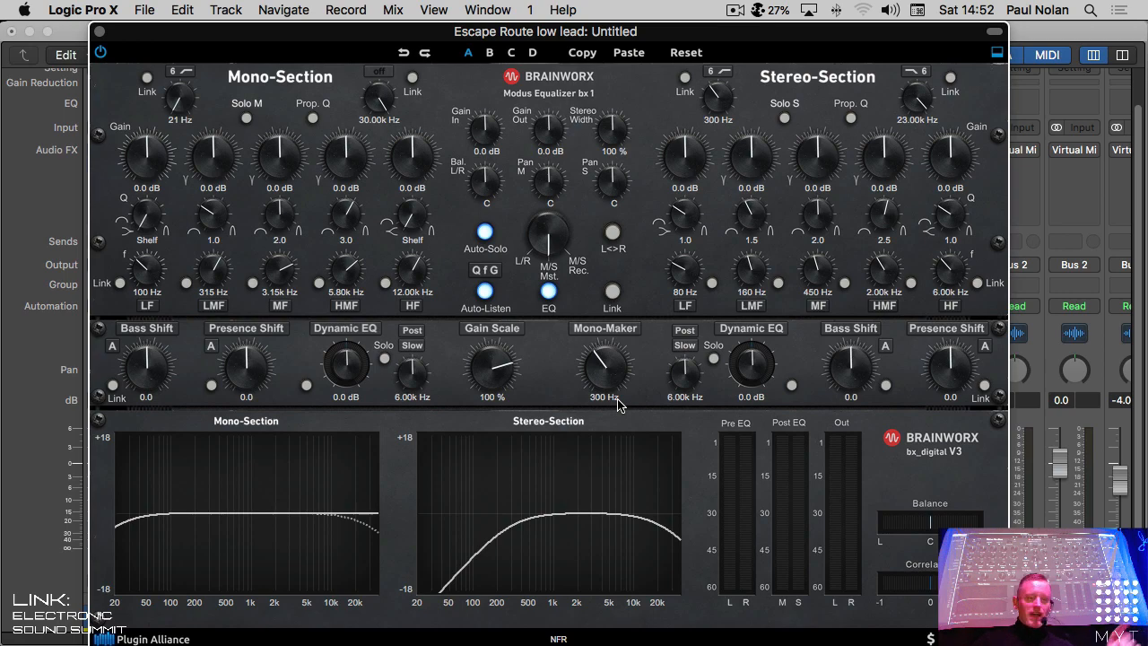
left_click(99, 32)
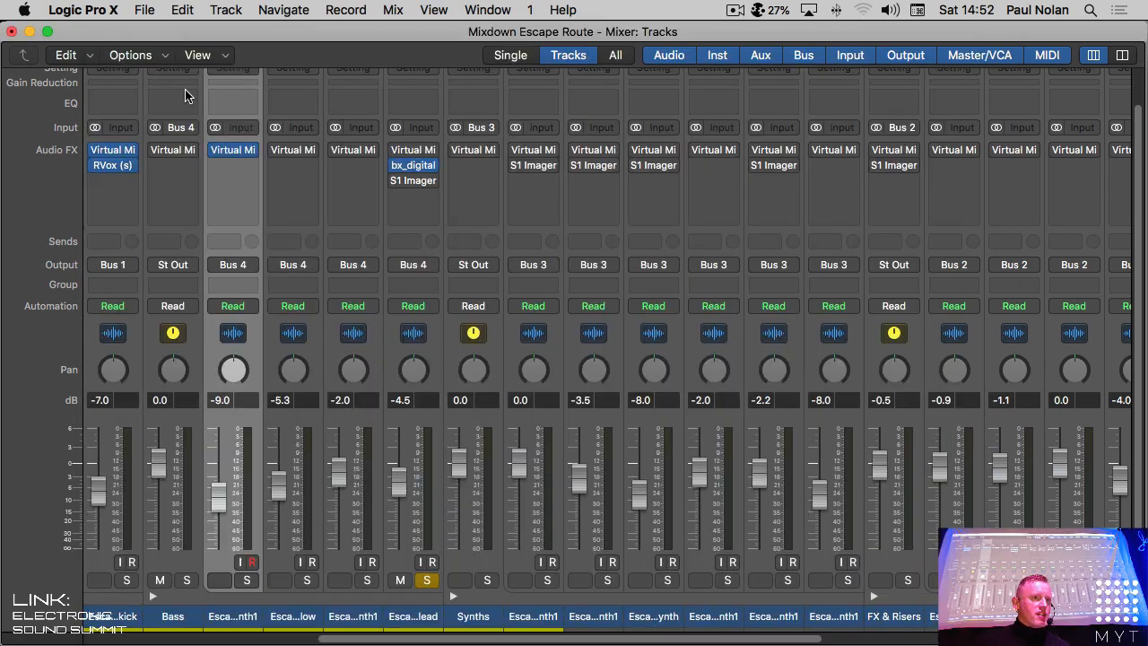
Step: Toggle the low lead's bx_digital off and on, and activate the Virtual Mi plug-in above it
left_click(398, 167)
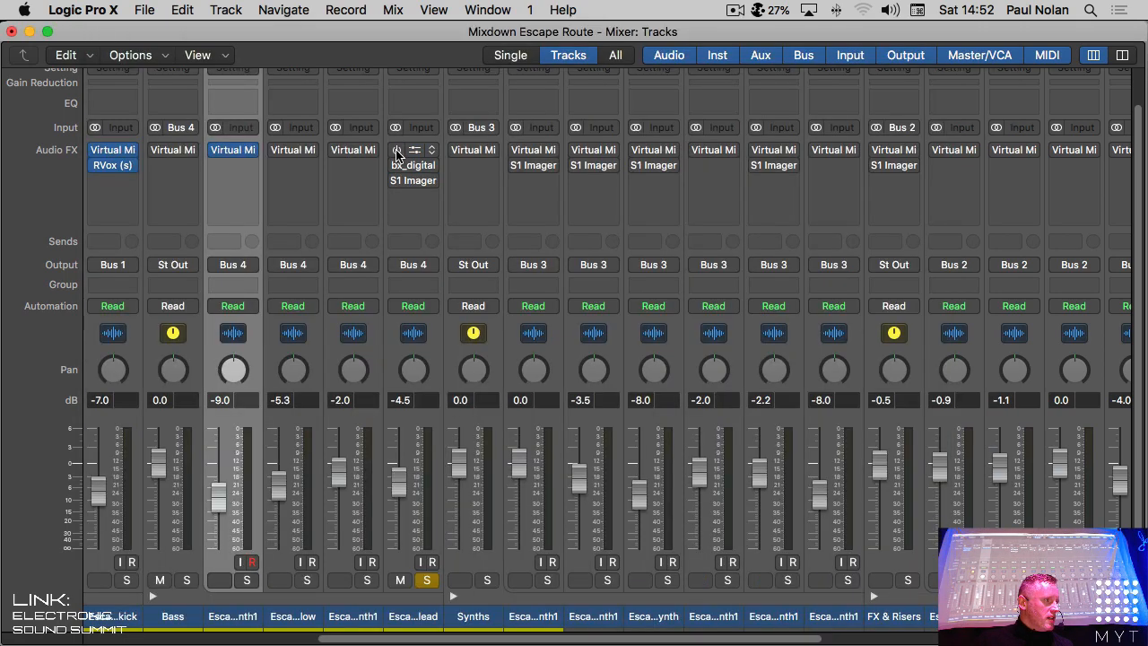
left_click(397, 152)
left_click(397, 166)
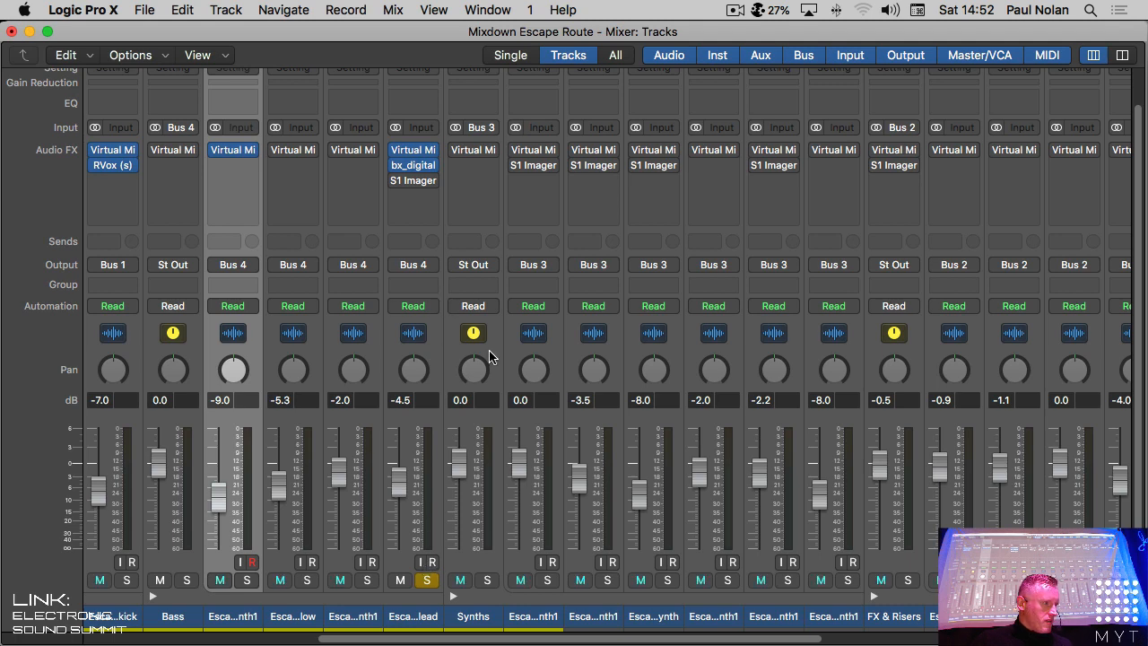
Step: Switch to the Tracks window, move the cycle range near the start of the Escape Route low lead audio, and play it
key("super+grave")
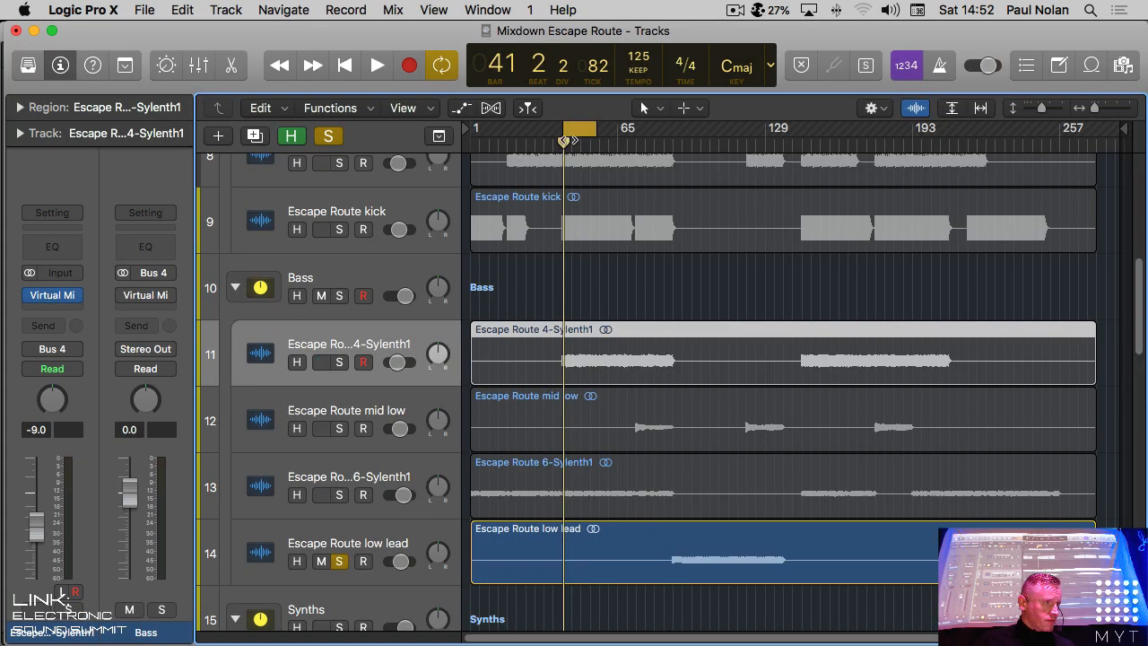
left_click_drag(574, 130, 696, 127)
key("space")
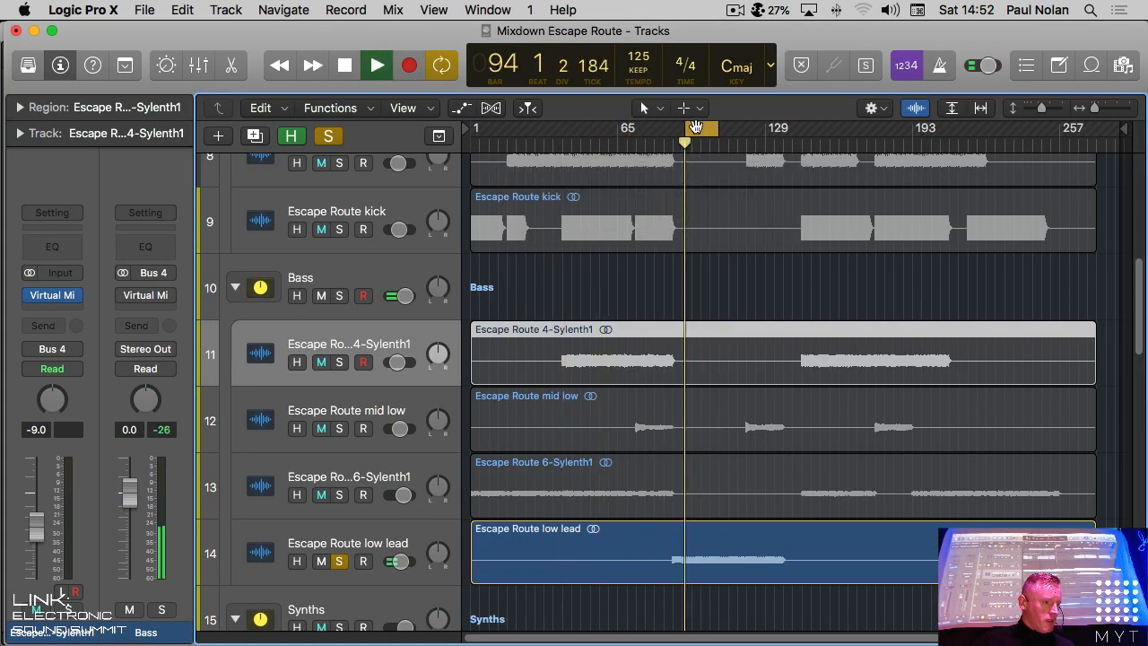
Step: In the Mixer, bypass bx_digital on the Escape Route low lead channel, and switch on and open its S1 Imager
key("super+grave")
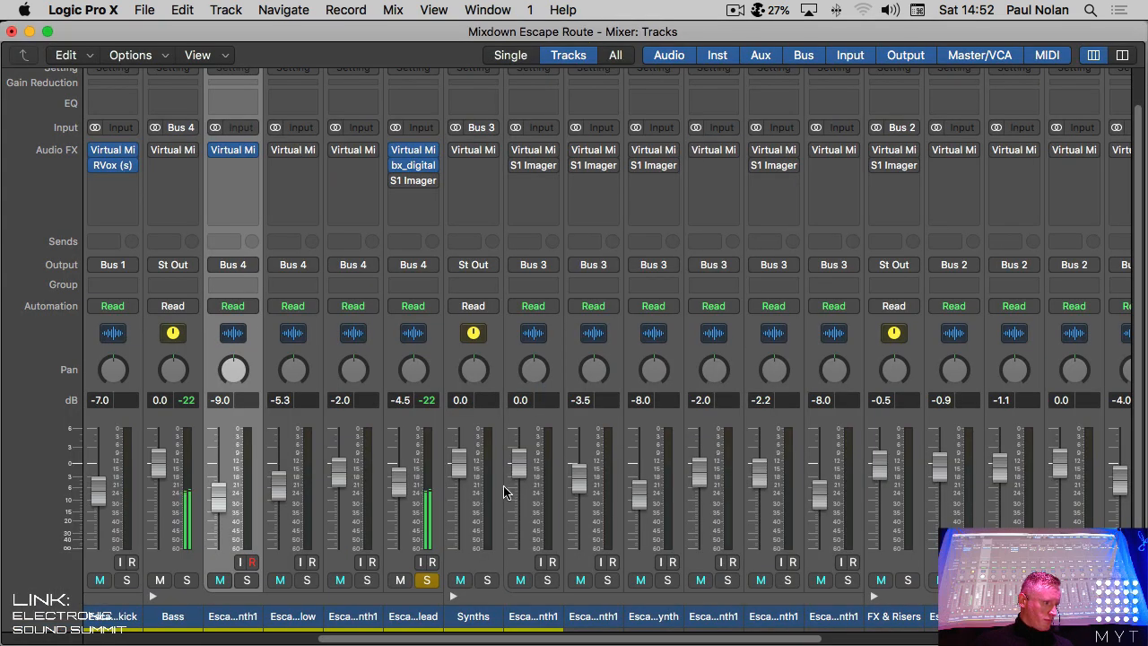
left_click(397, 166)
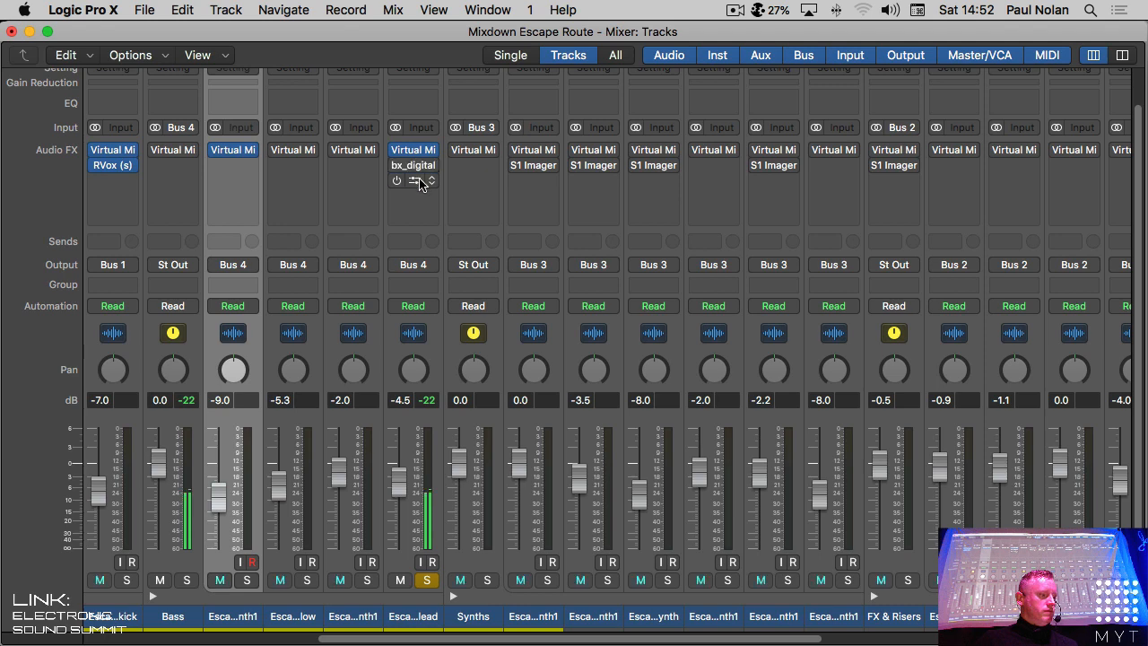
left_click(397, 181)
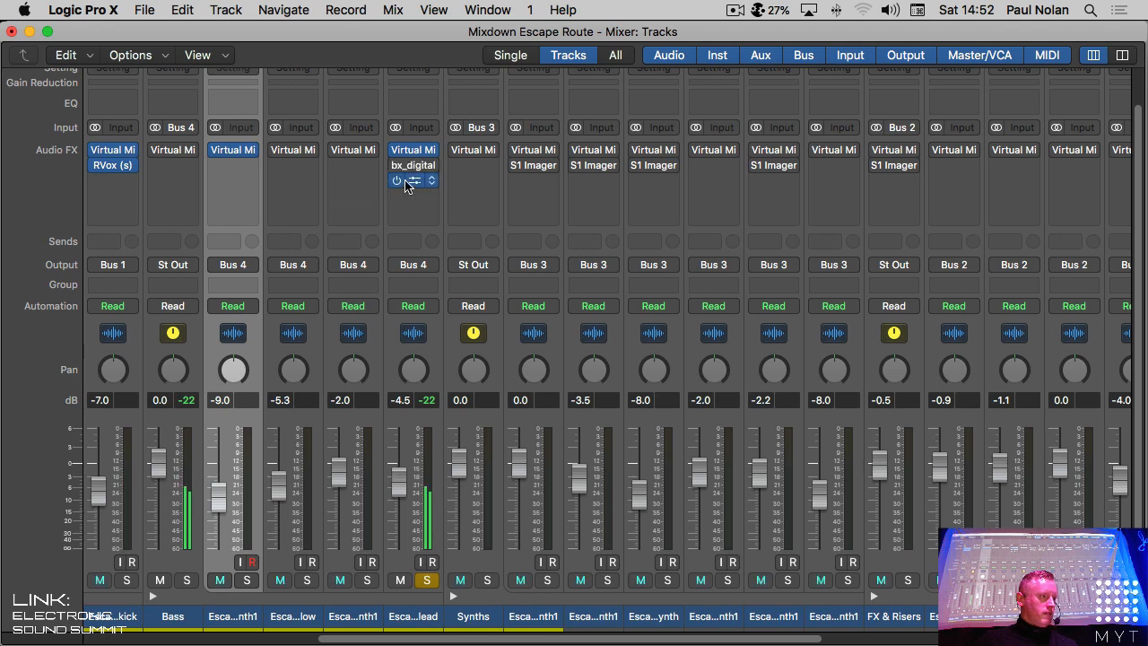
left_click(414, 182)
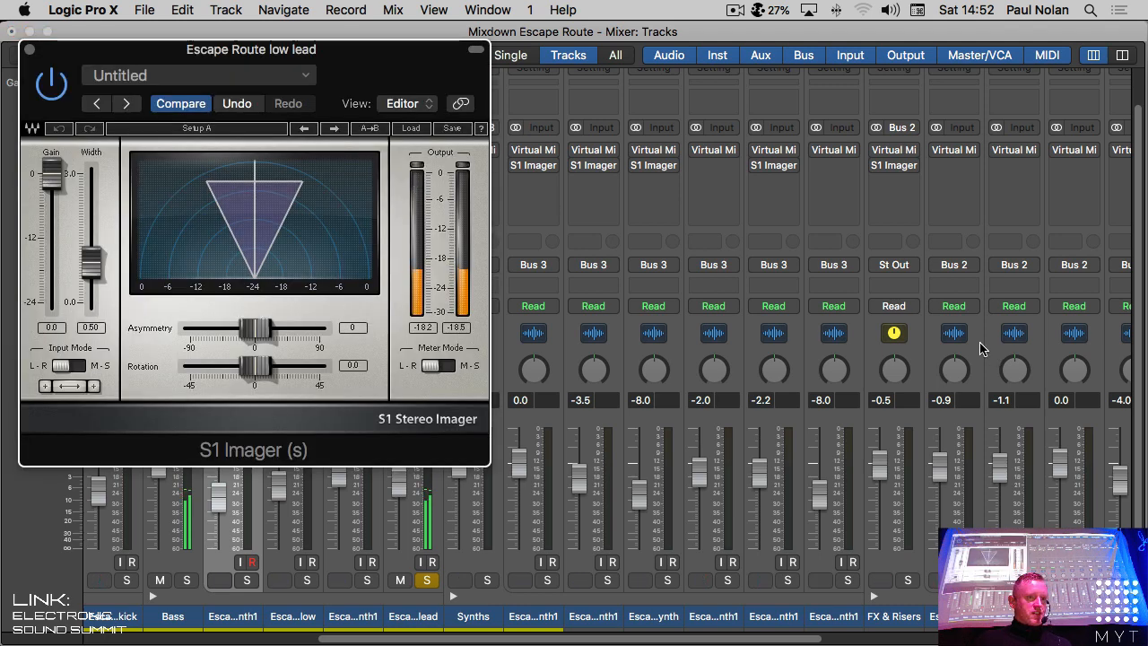
Step: Open bx_control V2 on the Stereo Out channel, reposition its window, solo the side signal, and close the S1 Imager
scroll(1144, 245, "right", 3)
scroll(1144, 245, "right", 5)
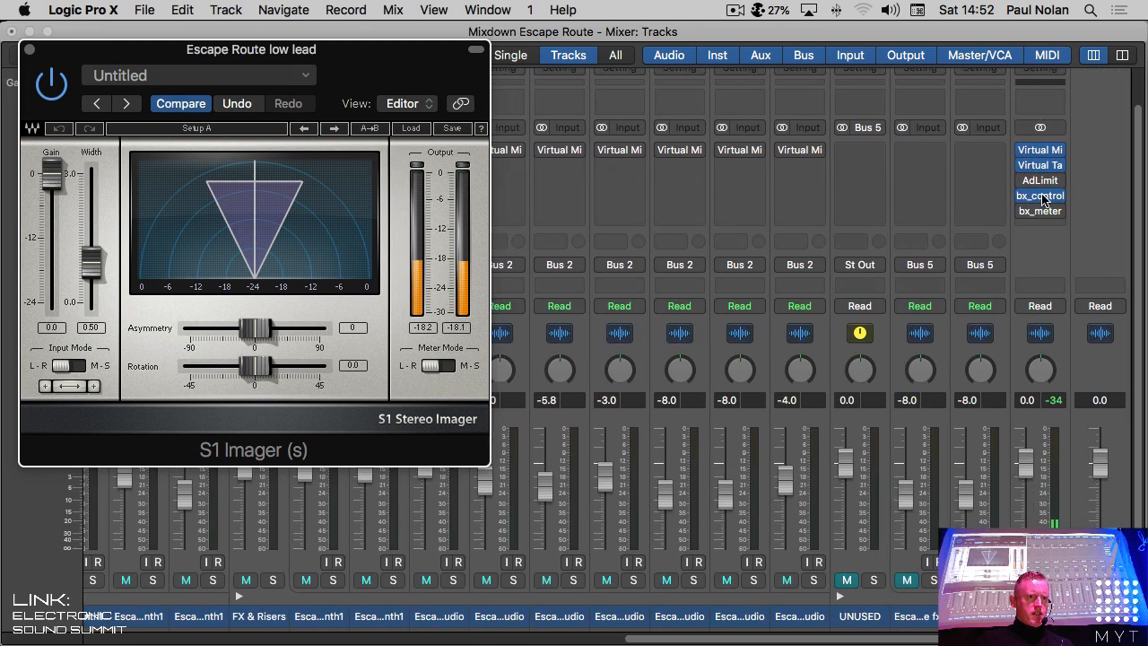
left_click(1041, 196)
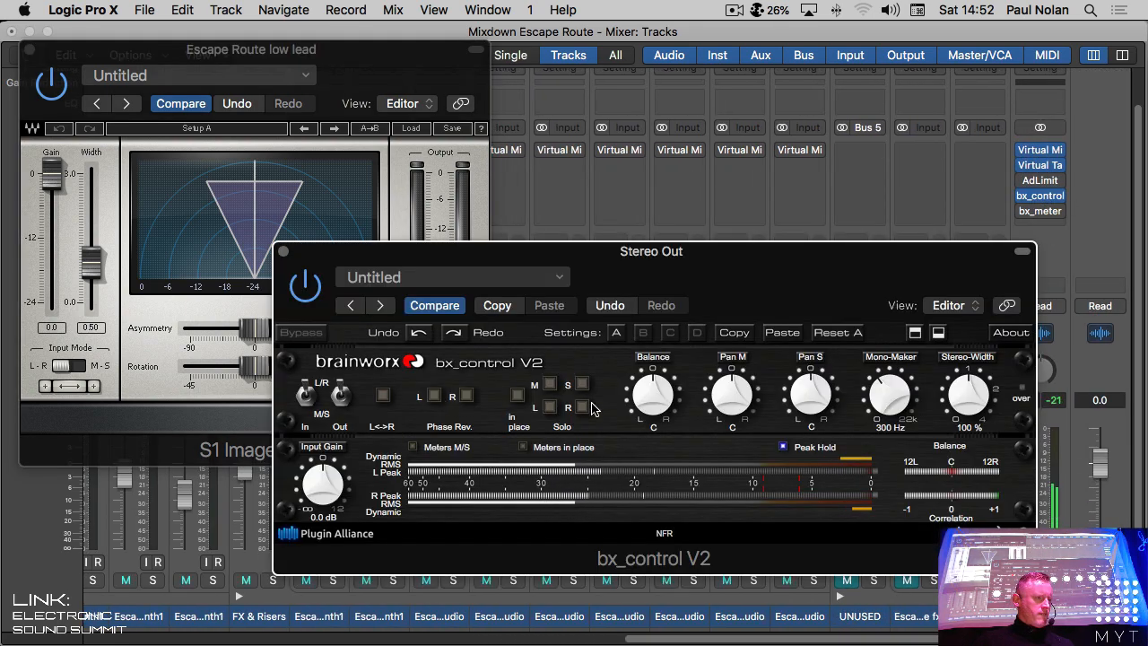
left_click_drag(668, 258, 759, 154)
left_click(672, 269)
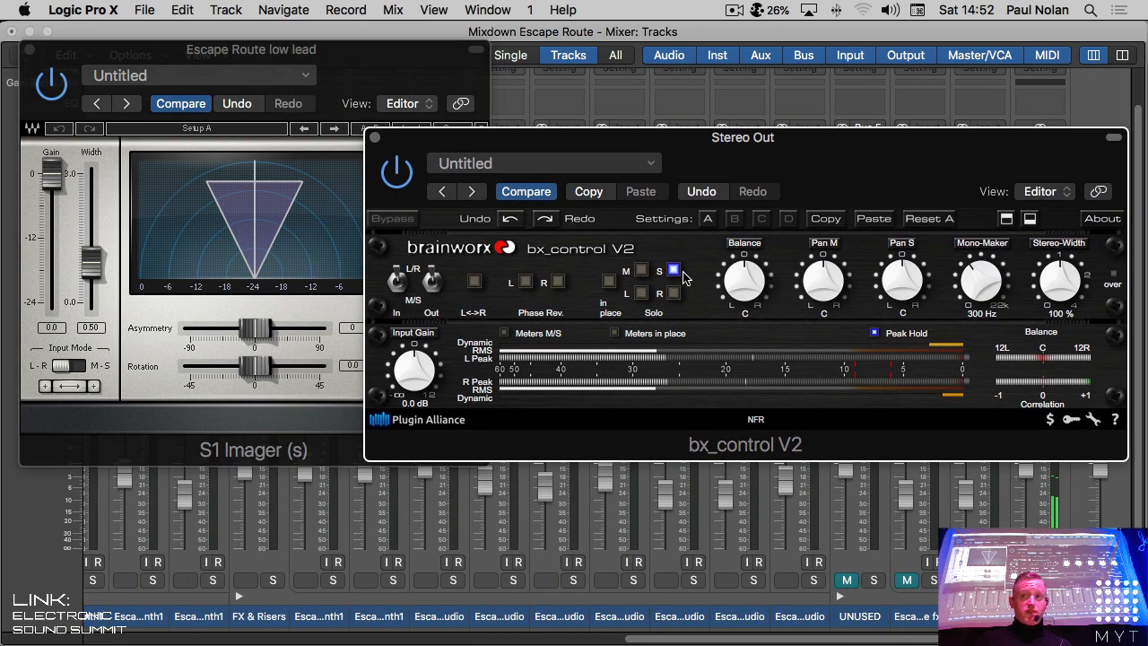
left_click(30, 49)
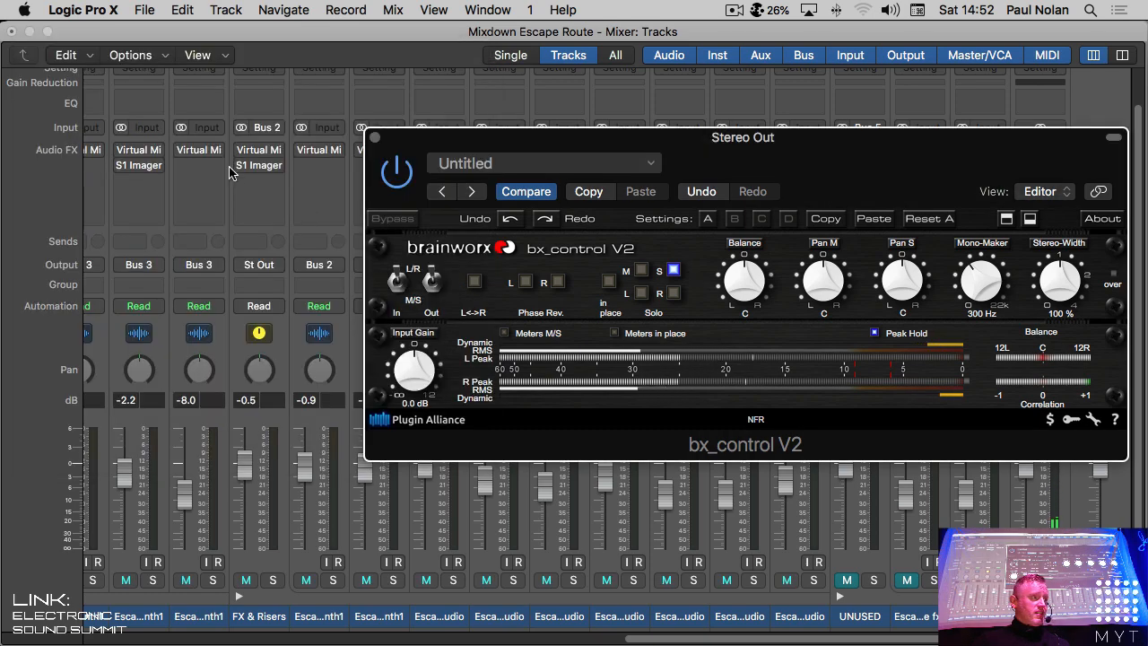
Step: Reactivate bx_digital on the low lead and compare the mid and side solos in bx_control V2, leaving both solos off
scroll(209, 205, "left", 10)
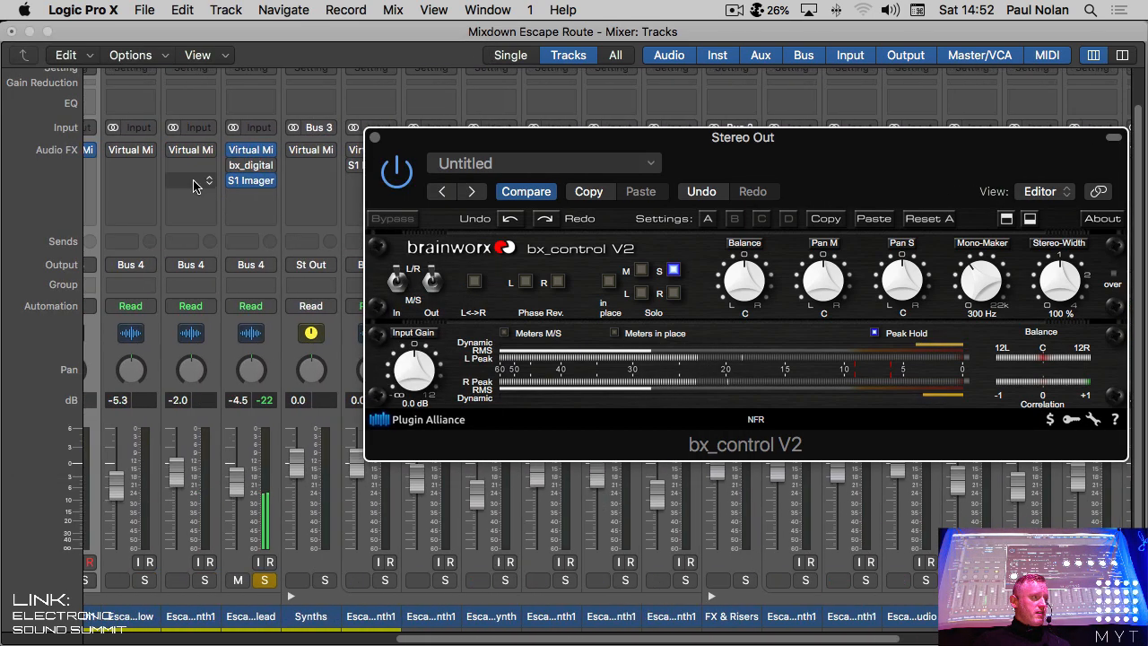
mouse_move(251, 169)
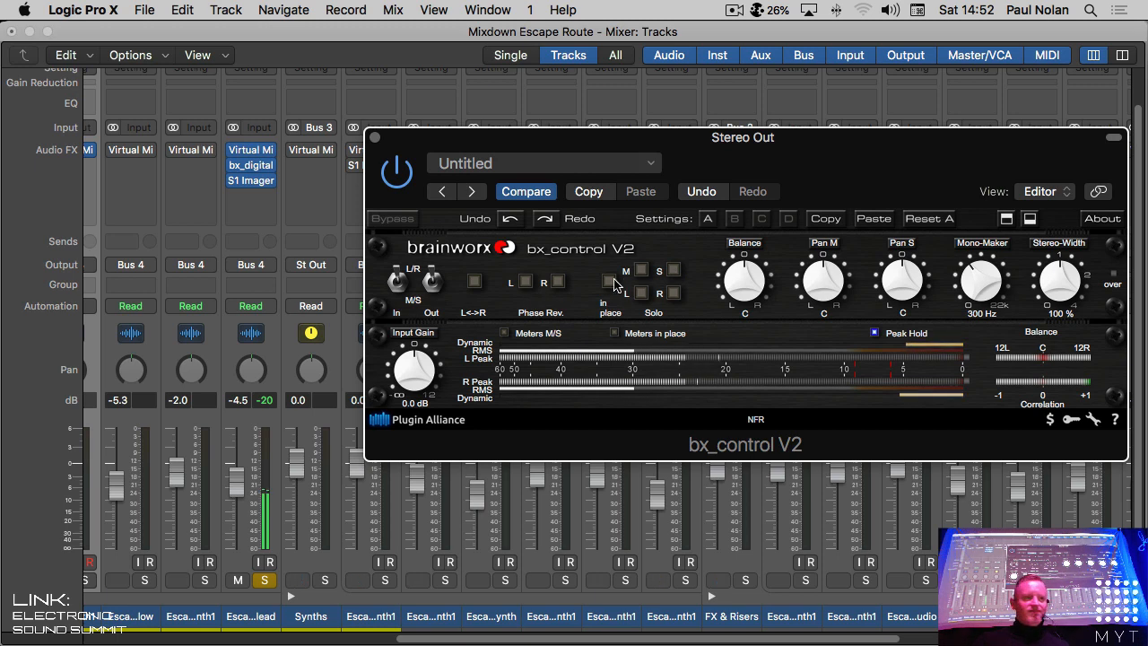
left_click(641, 271)
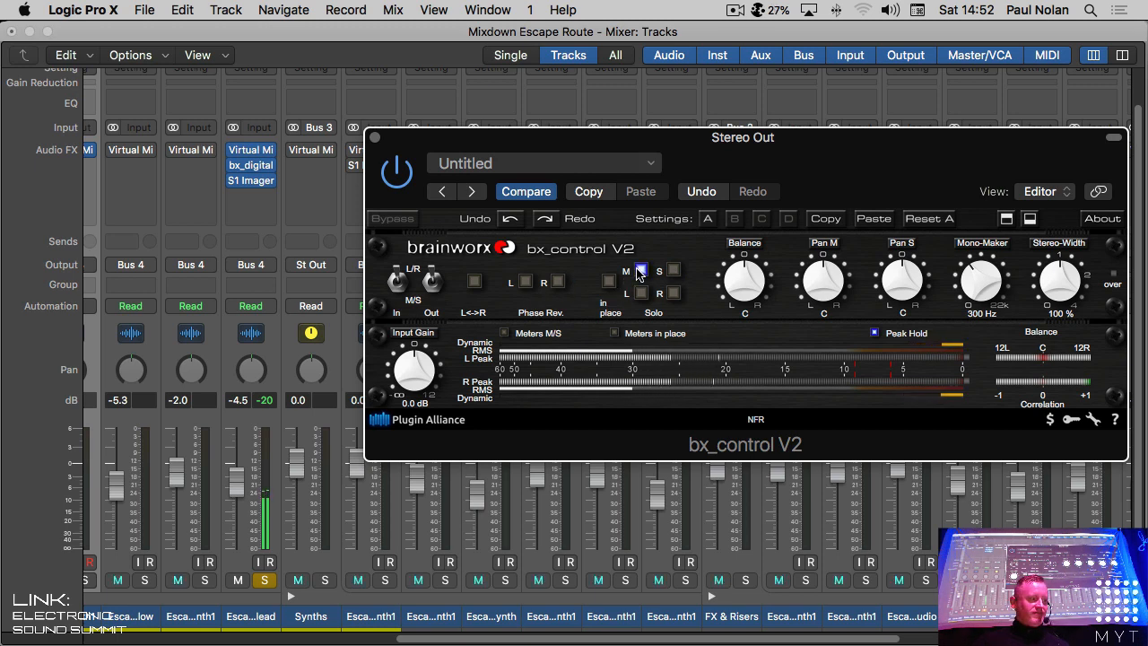
left_click(640, 272)
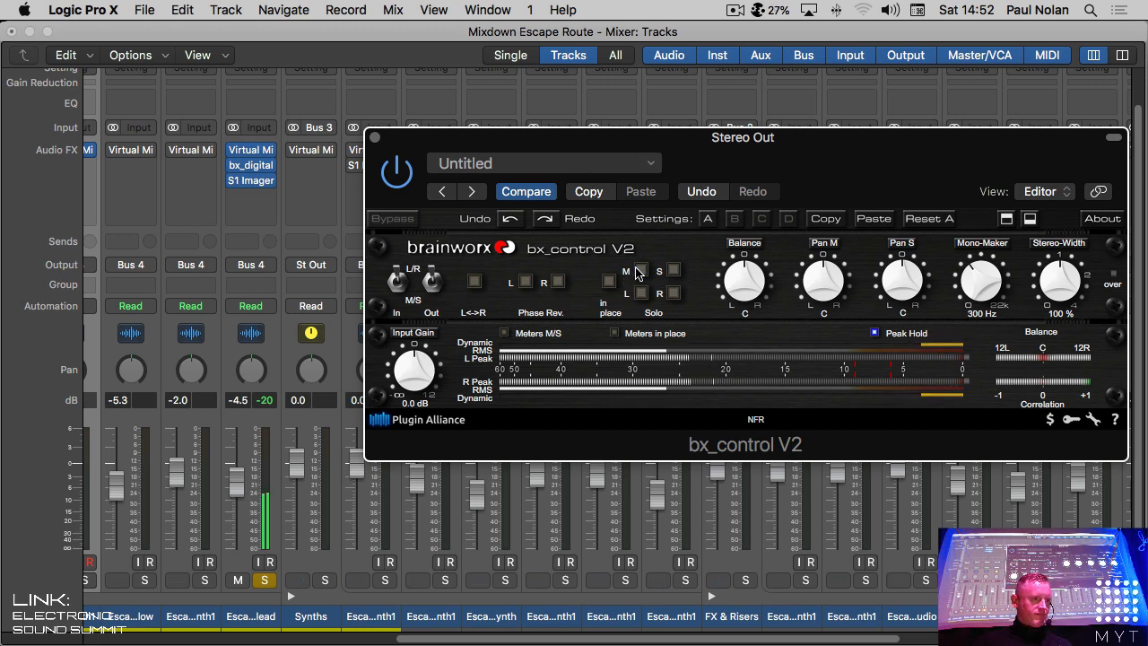
left_click(641, 272)
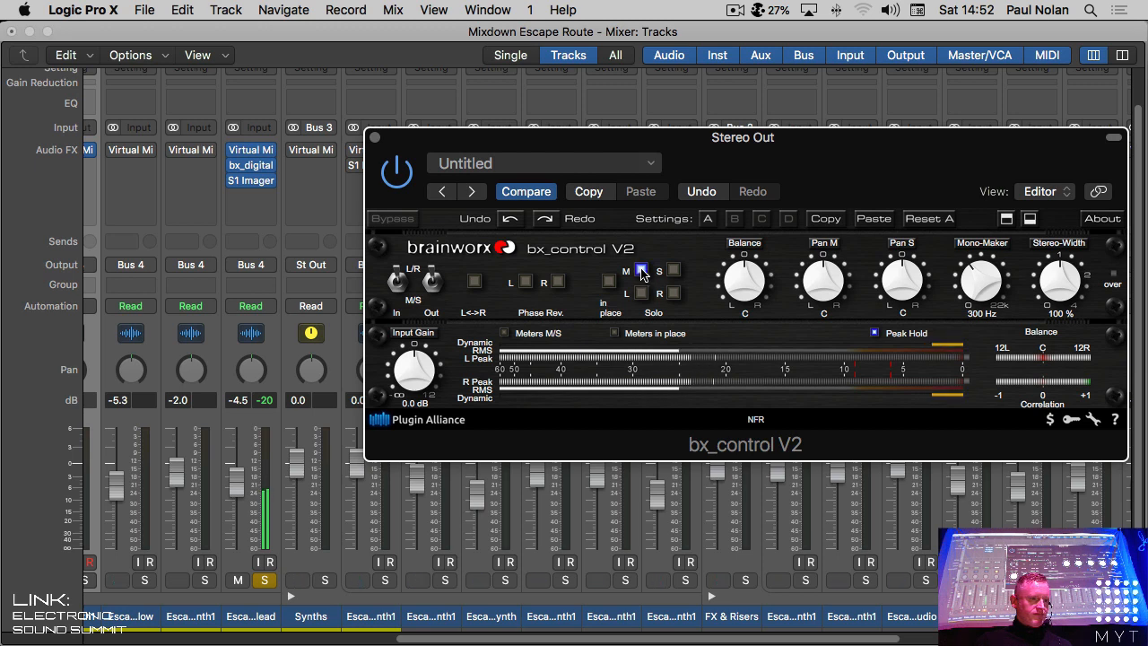
left_click(675, 271)
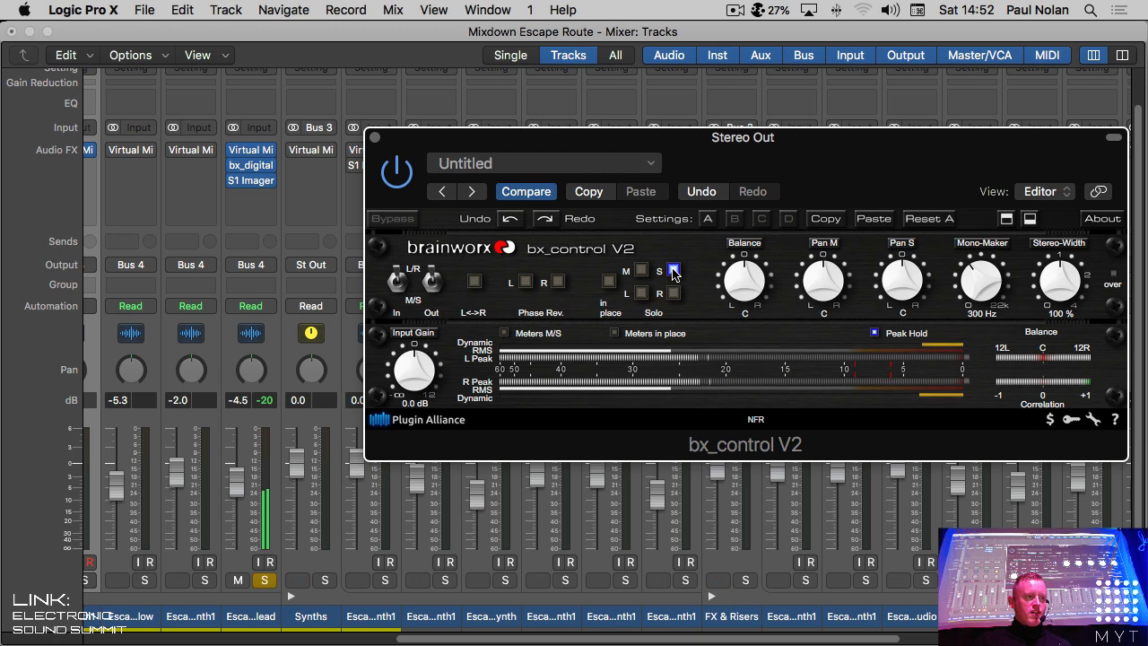
left_click(674, 272)
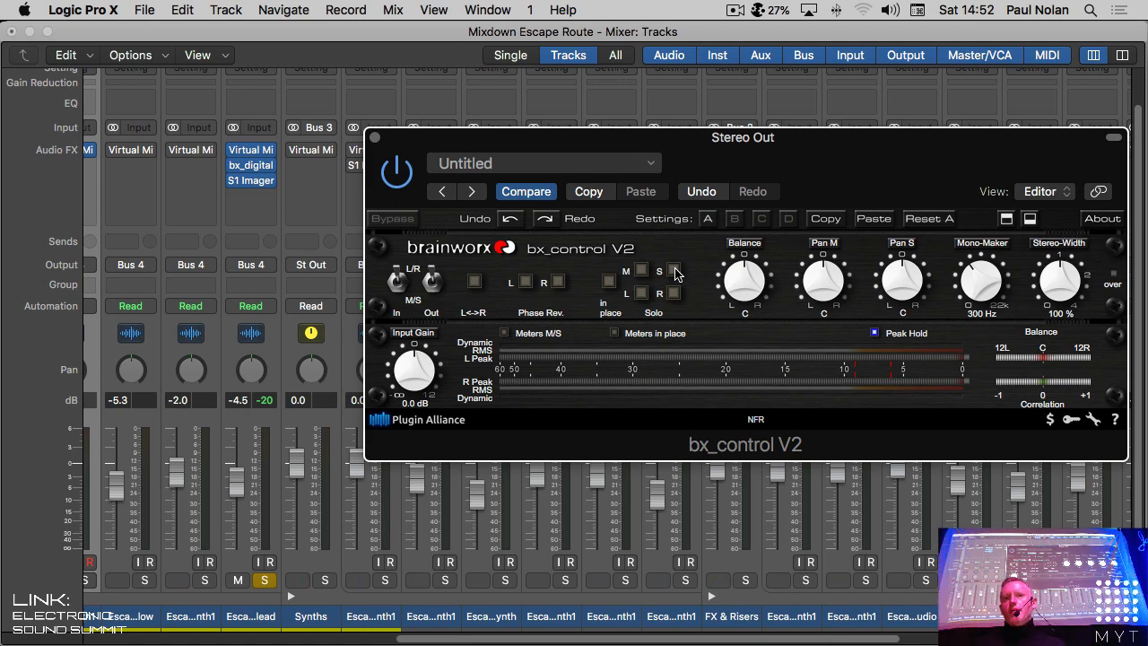
Step: Close bx_control V2, examine the stereo-section filter settings in the low lead's bx_digital V3, and close that plug-in
left_click(375, 138)
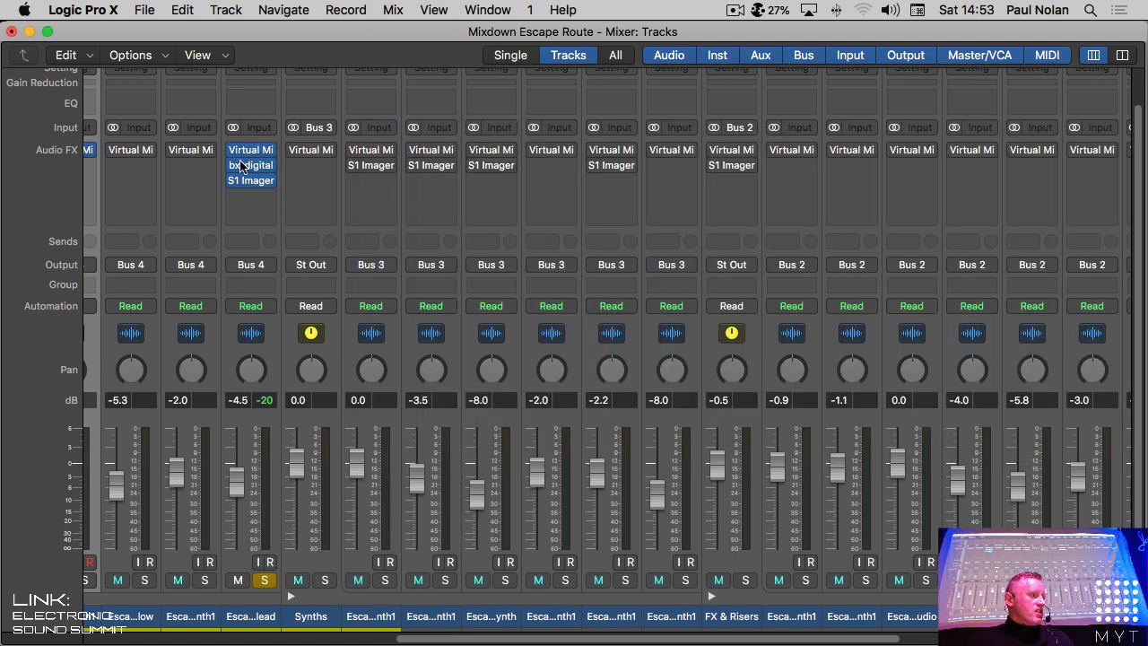
left_click(247, 169)
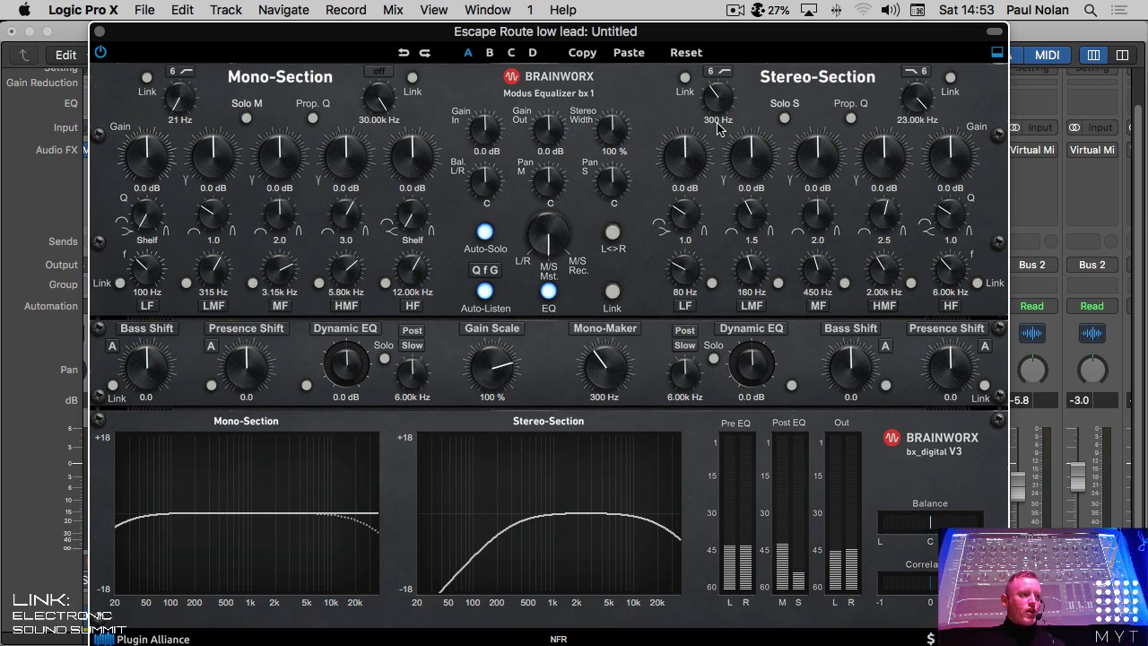
left_click(100, 31)
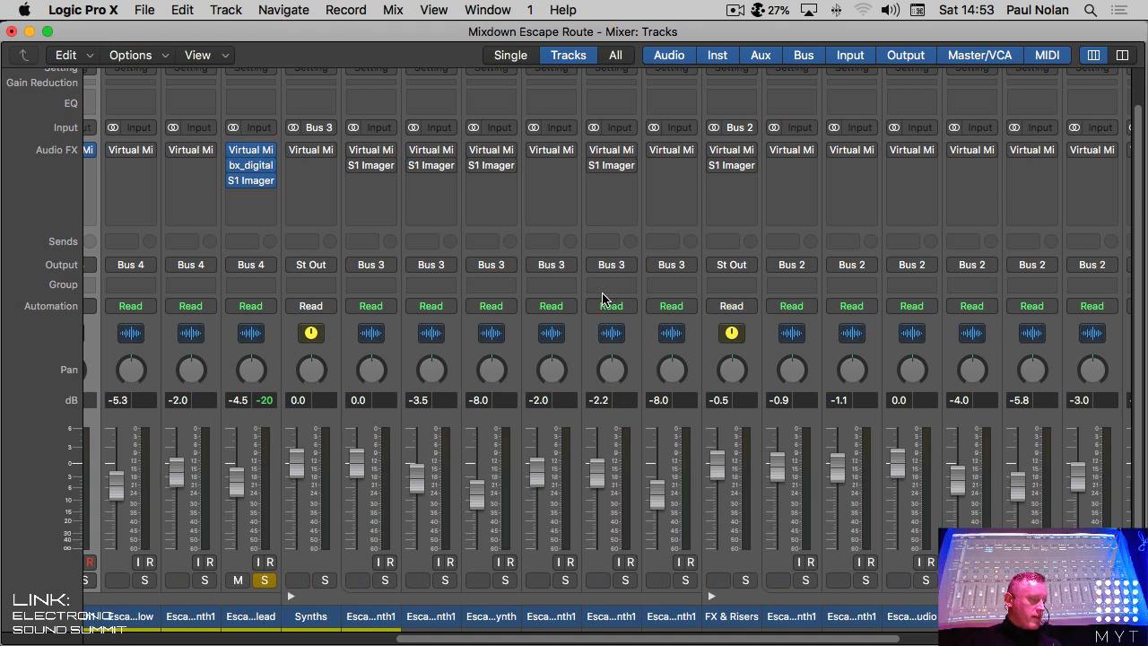
Step: Stop playback and clear the solo on the Escape Route low lead channel
scroll(251, 585, "left", 10)
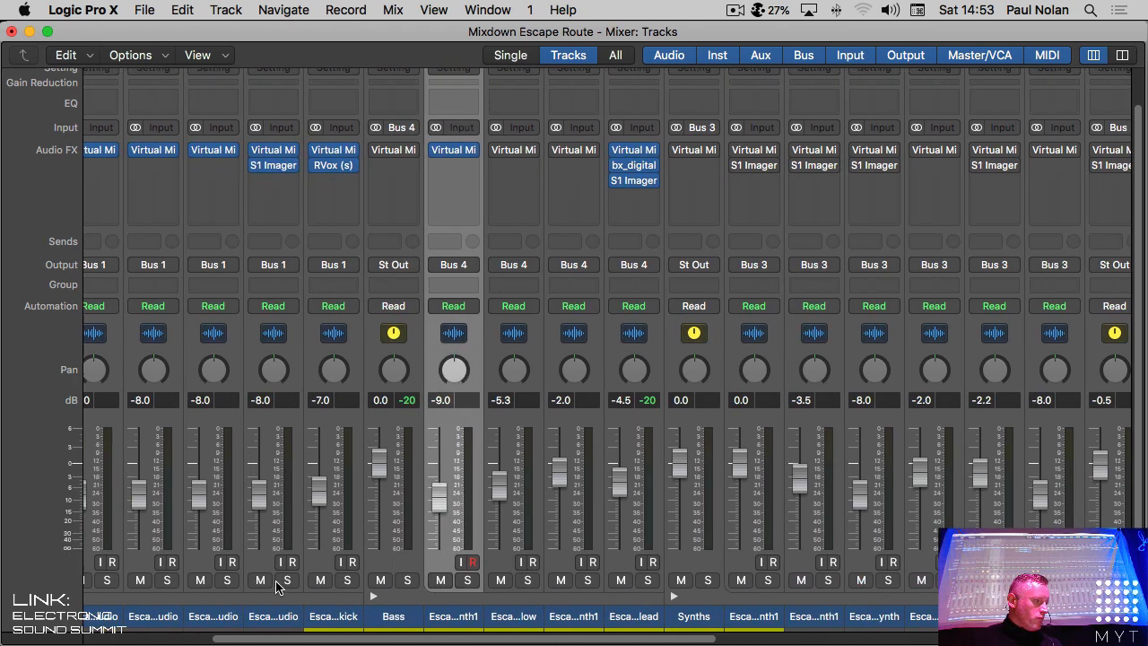
scroll(250, 587, "right", 2)
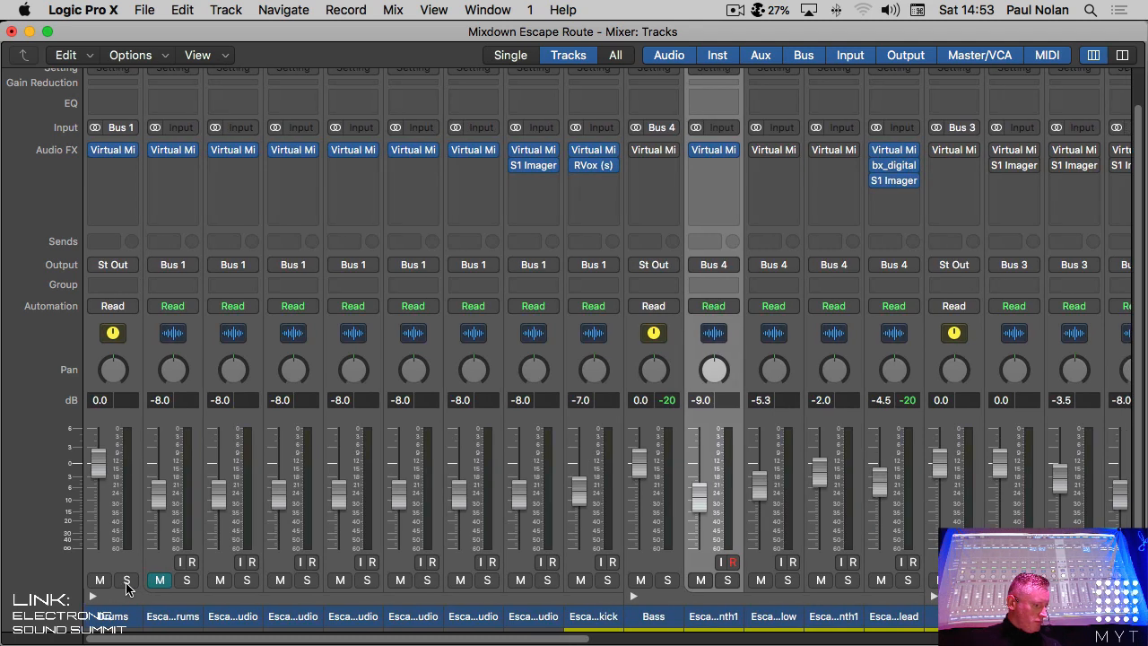
scroll(126, 588, "right", 12)
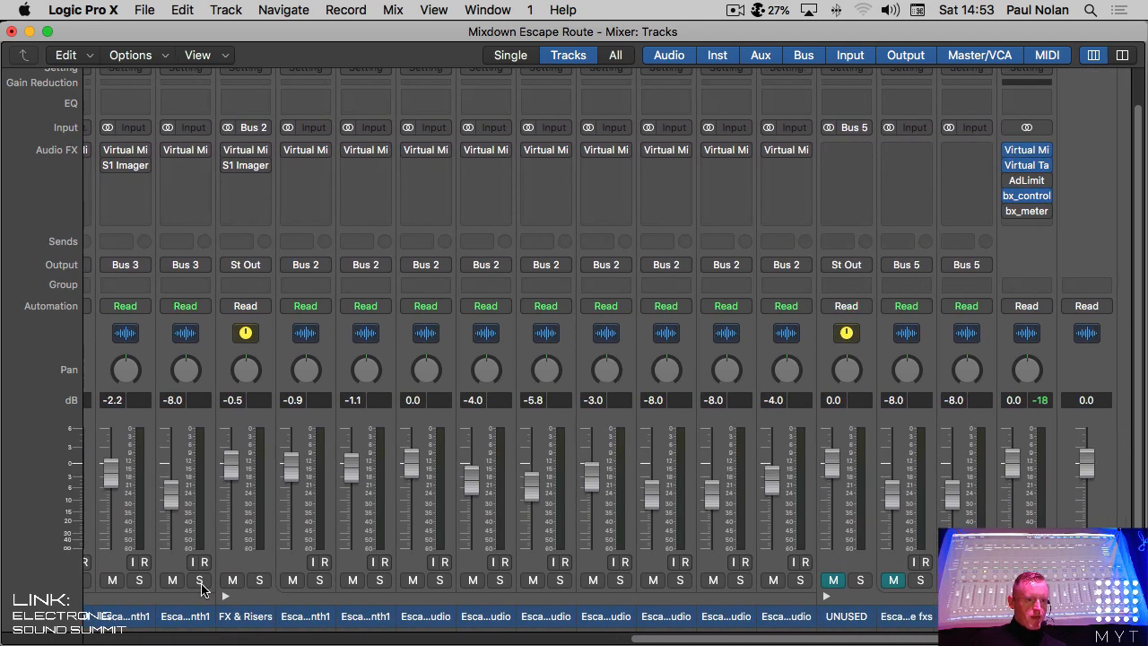
scroll(201, 588, "left", 1)
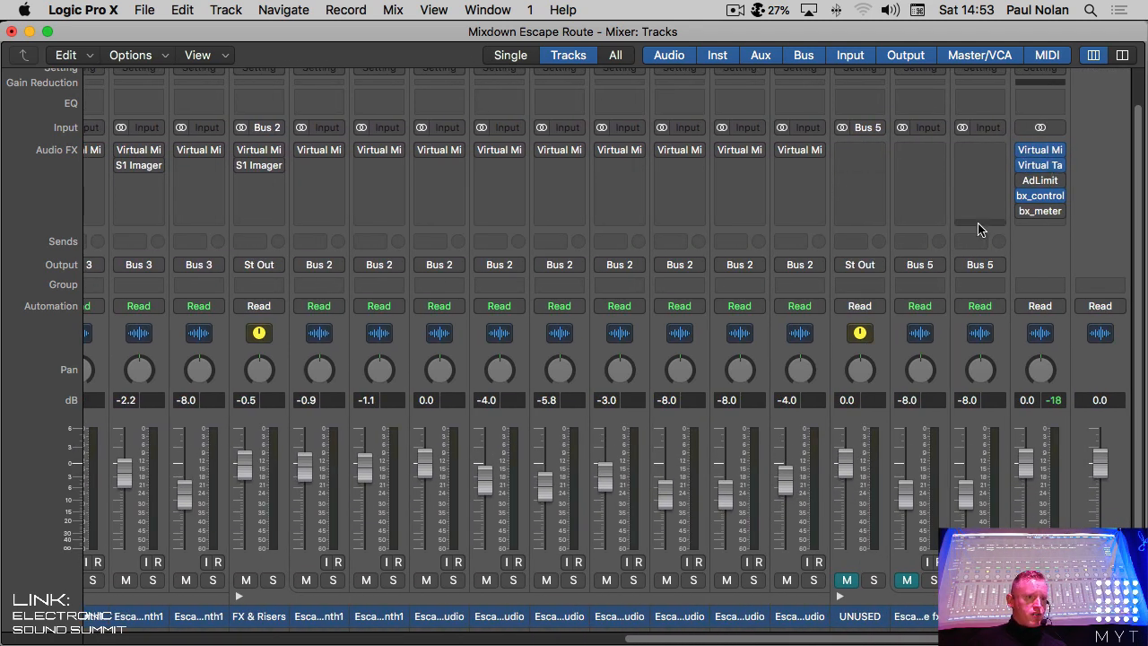
Step: Select all mixer channels and switch on their bypassed Virtual Mi and S1 Imager plug-ins together
left_click(1023, 245)
key("super+a")
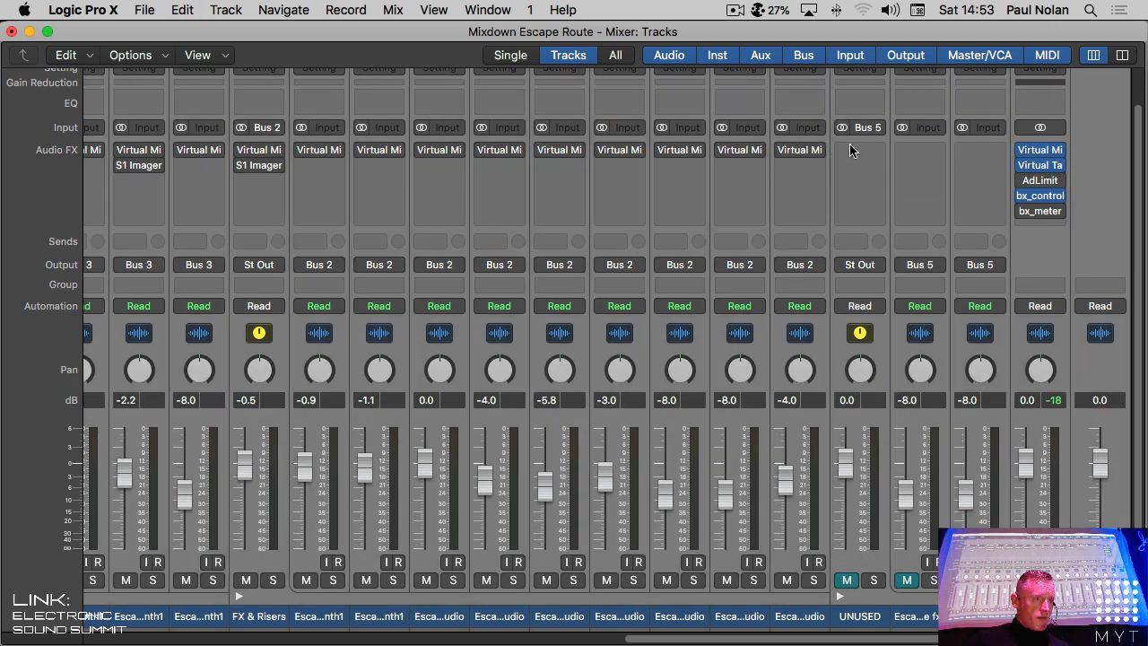
left_click(816, 150)
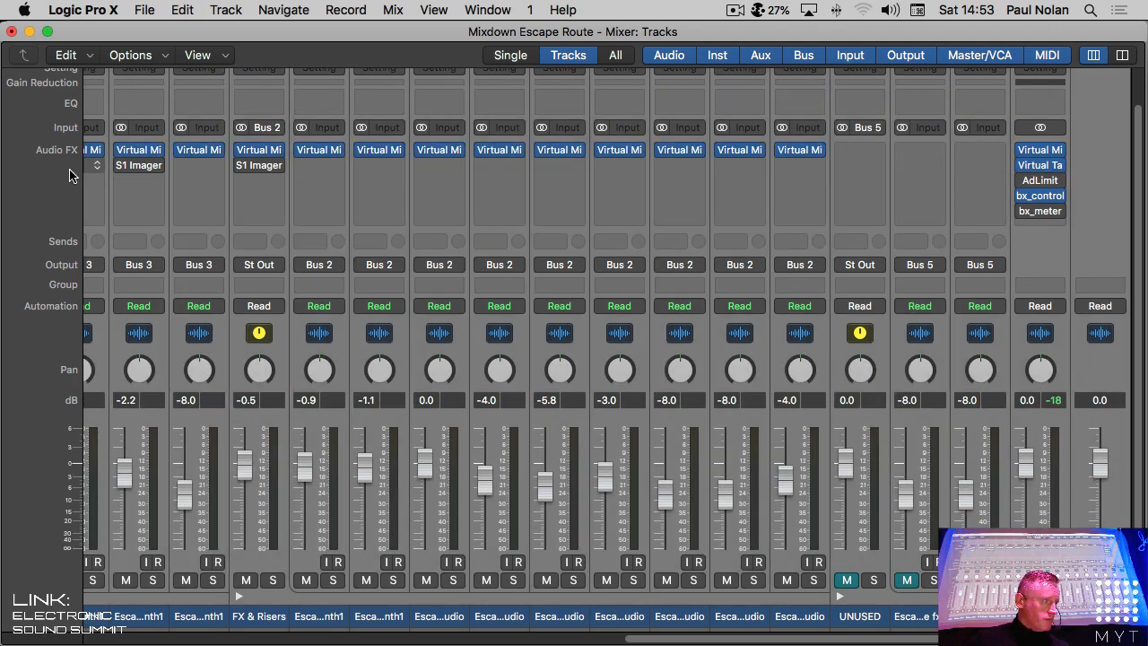
scroll(847, 208, "left", 10)
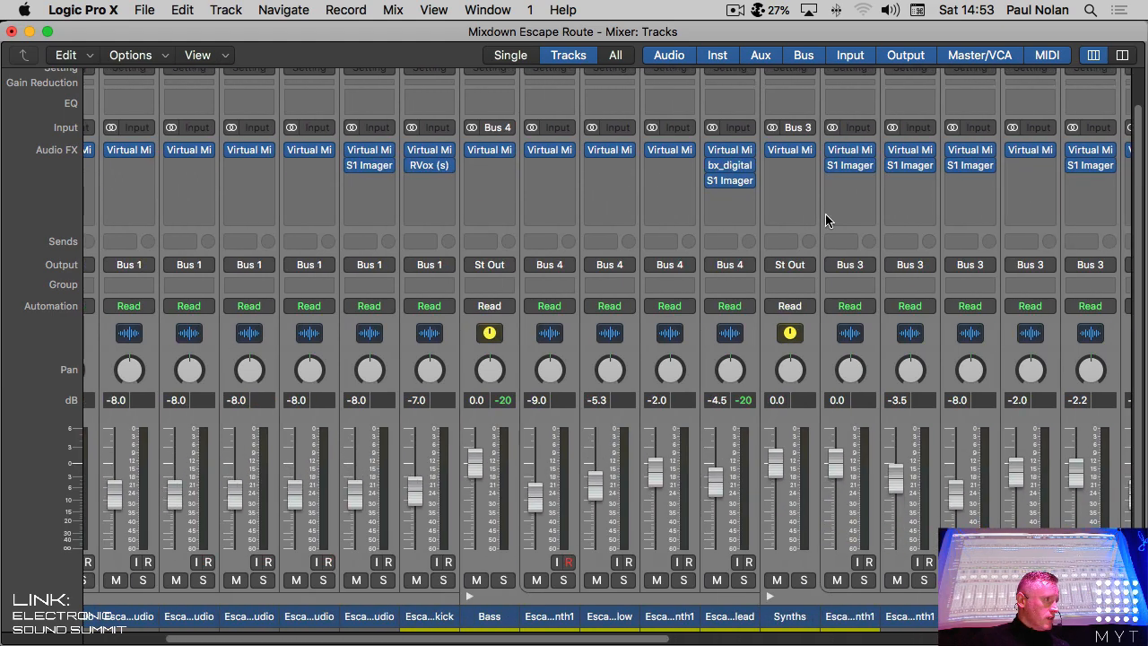
scroll(706, 175, "left", 4)
scroll(697, 180, "right", 10)
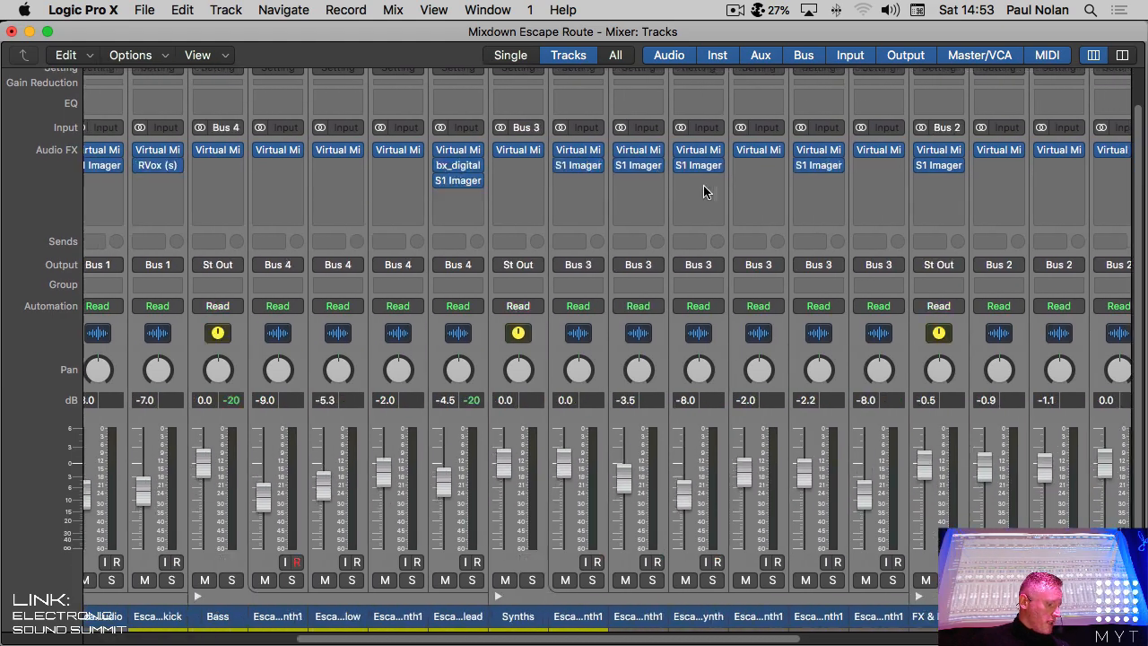
Step: Switch to the Tracks window, turn off cycle mode, and play the full mix from just after bar 129
key("super+1")
key("c")
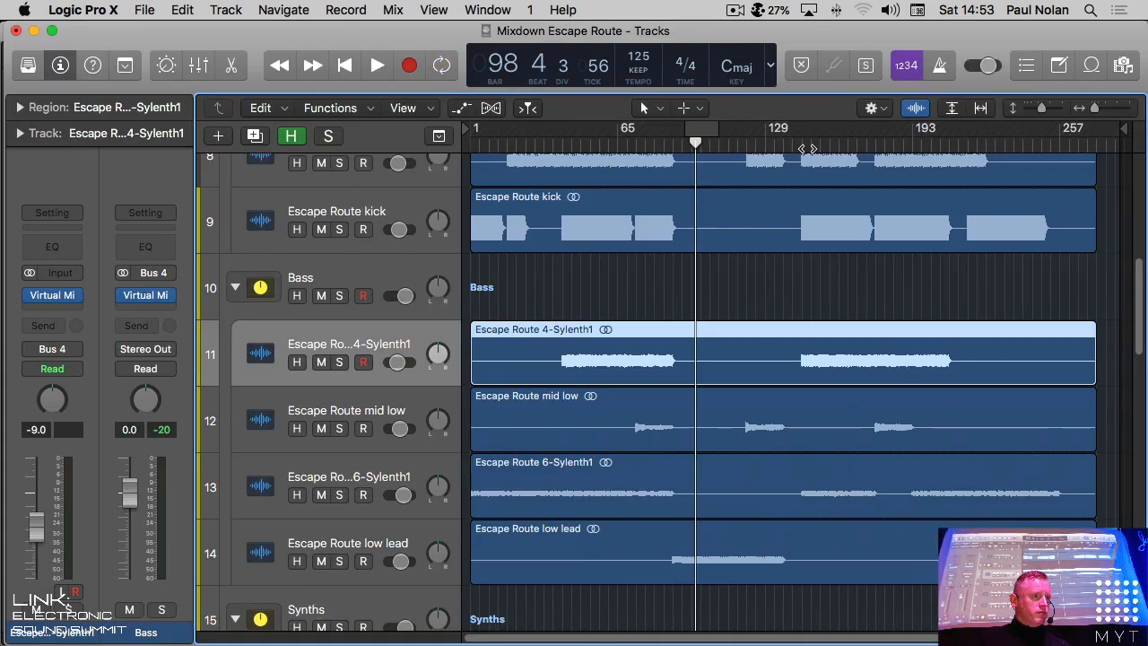
left_click(773, 141)
key("space")
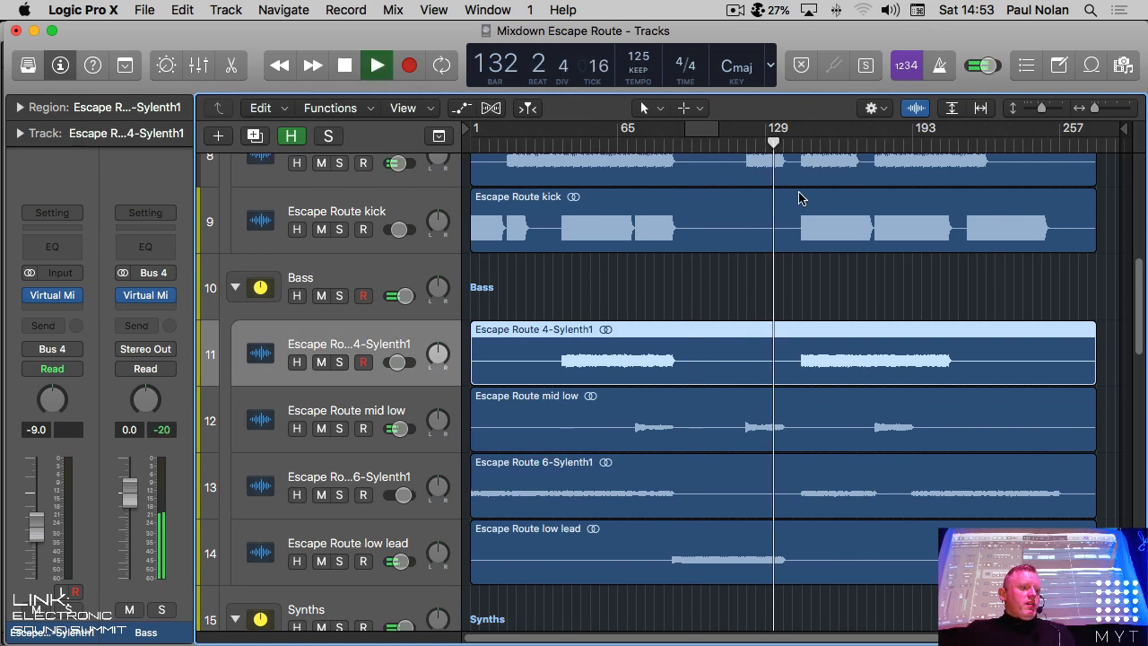
Step: Fit all tracks vertically to follow the whole arrangement during playback, and restore the larger track height
scroll(784, 211, "up", 4)
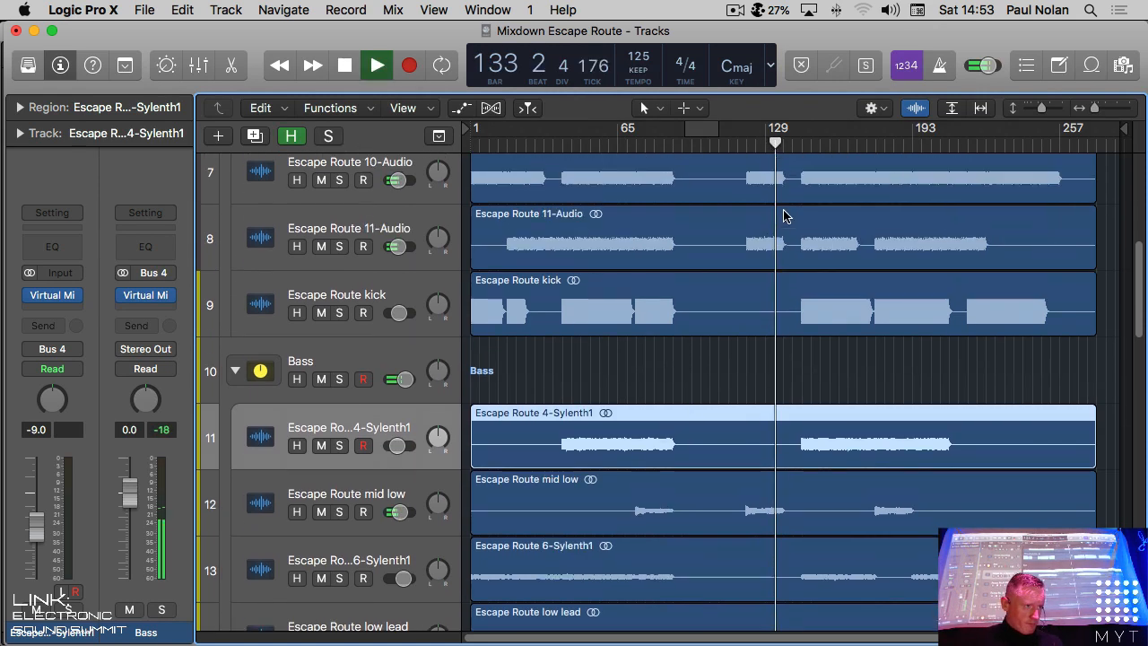
left_click(954, 109)
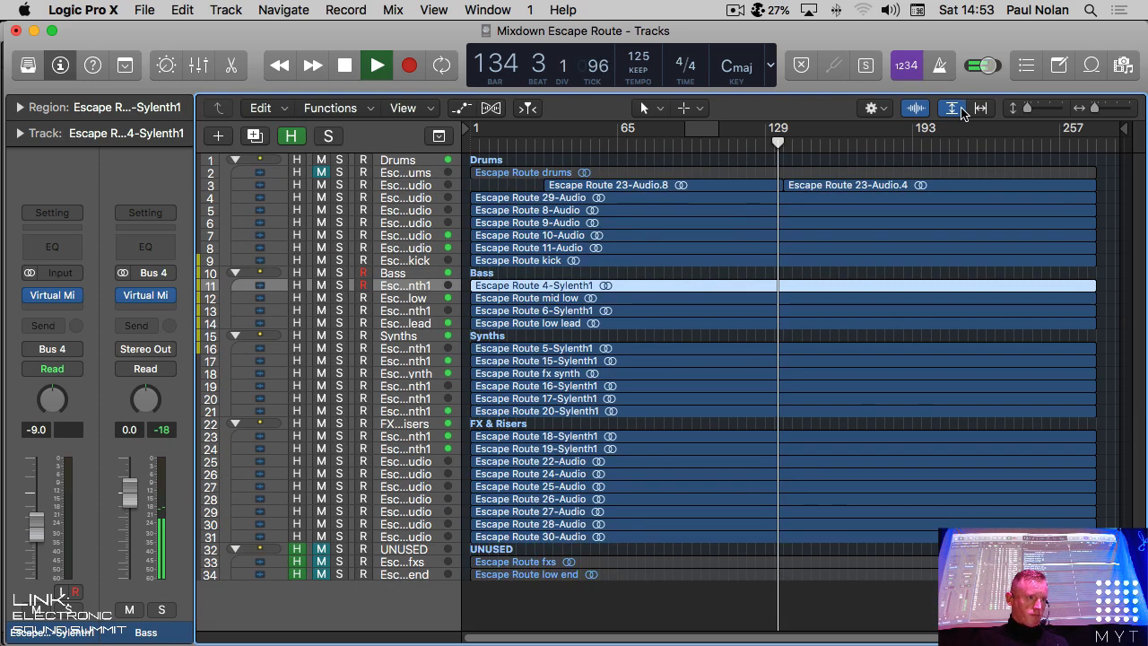
left_click(957, 109)
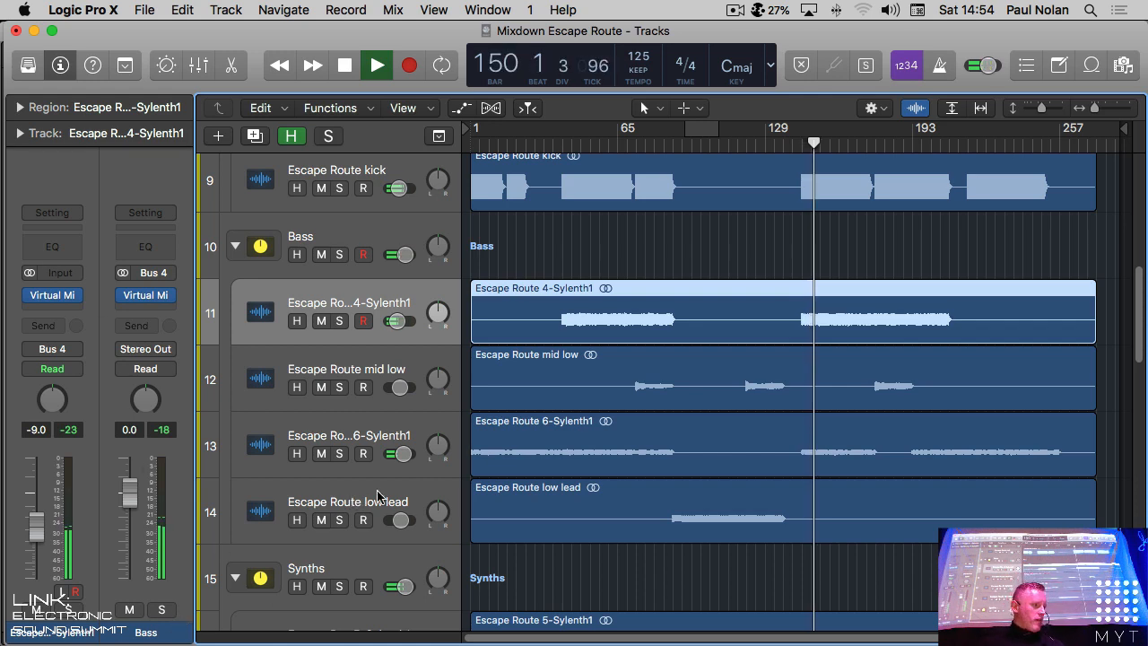
scroll(411, 496, "down", 10)
scroll(411, 497, "down", 3)
Step: Return to the Mixer, stop playback, select the Stereo Out channel, and switch on its bx_meter plug-in
key("x")
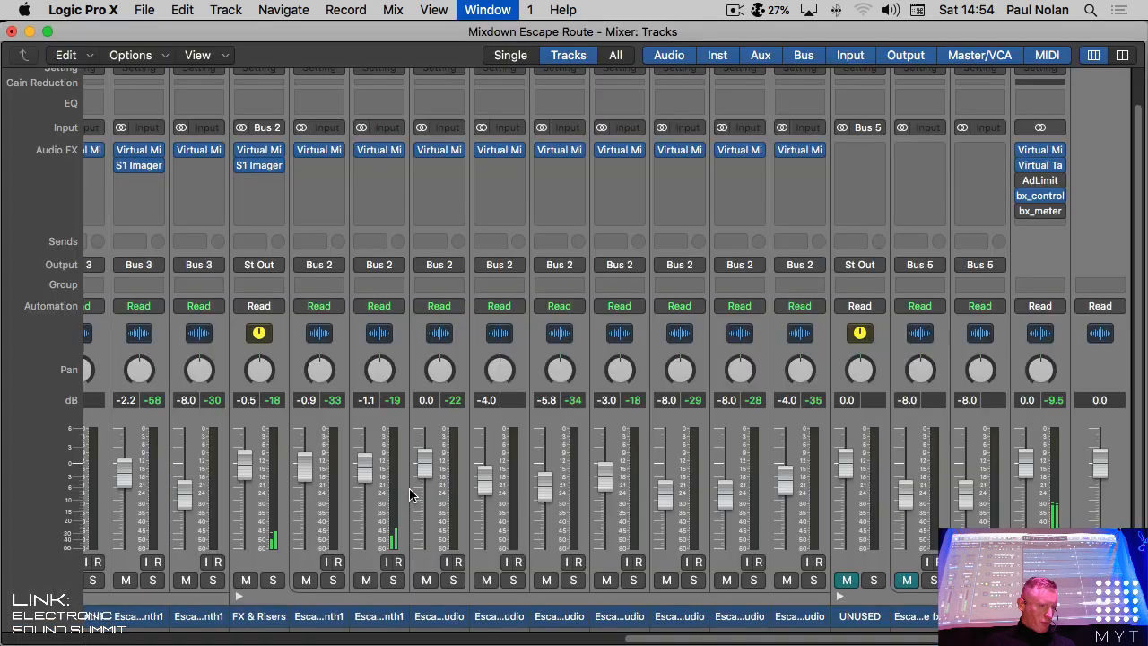
left_click(1062, 382)
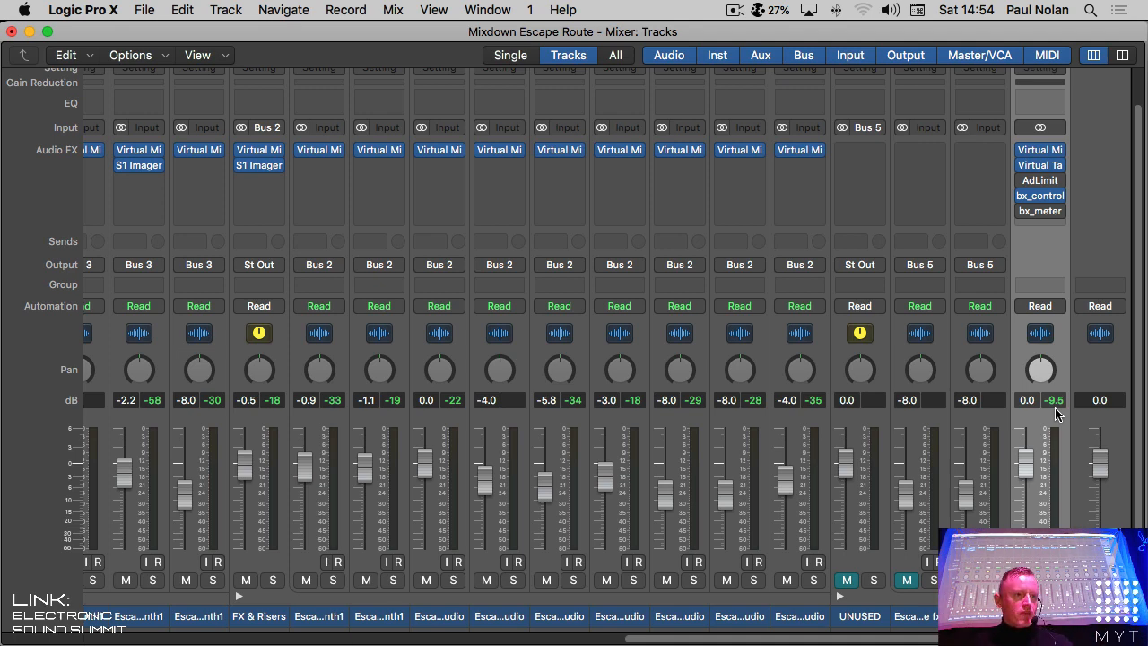
mouse_move(1027, 215)
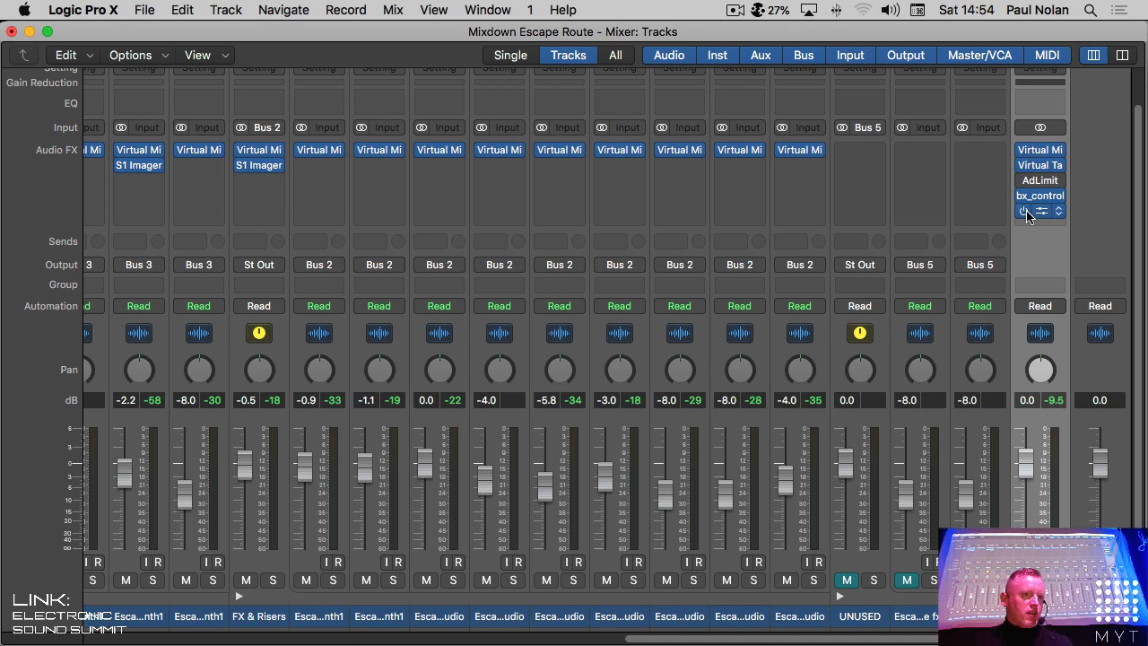
mouse_move(1028, 182)
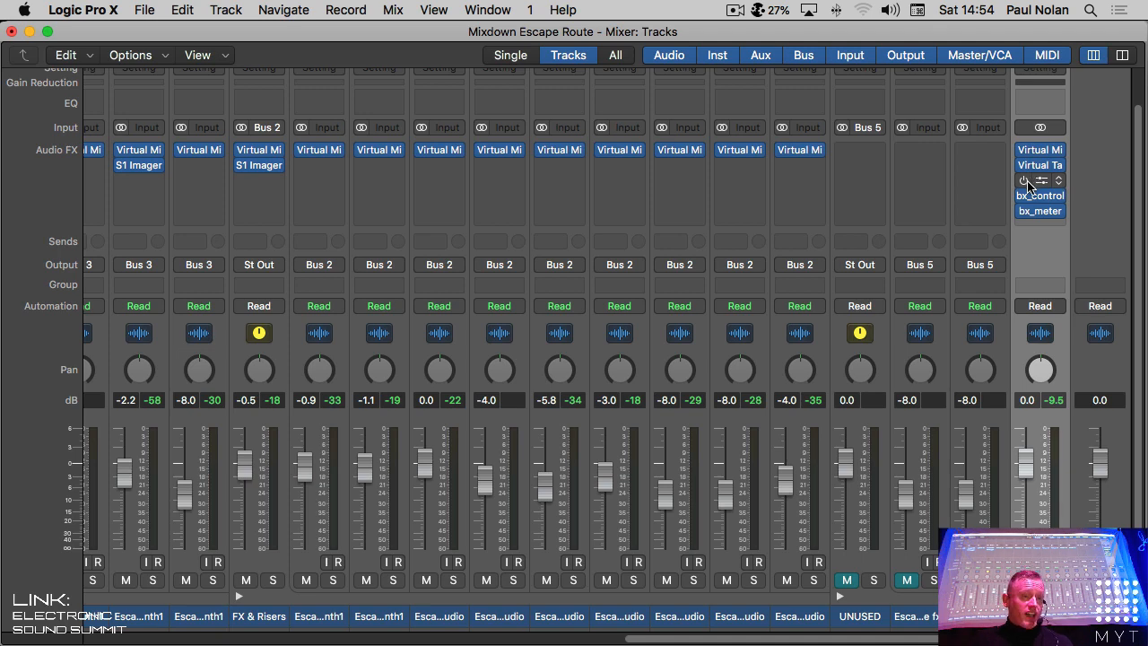
Step: Switch on the Stereo Out's Adaptive Limiter, lower the Stereo Out fader to -8.6 dB, and play the mix to hear the limiting
left_click(1044, 182)
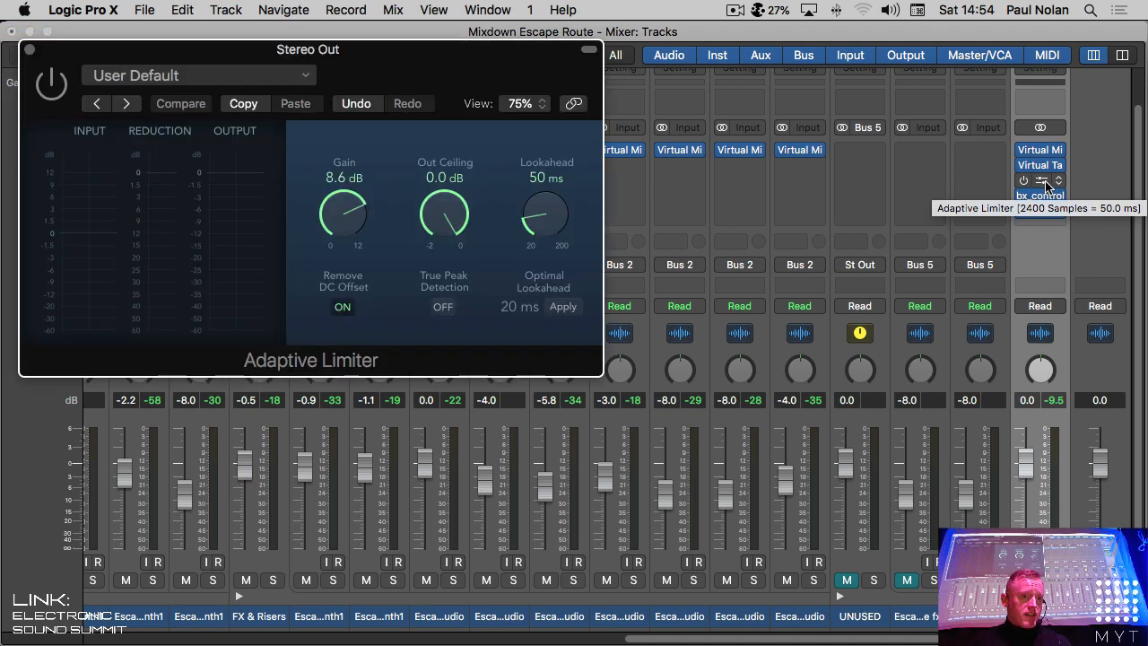
left_click(1064, 310)
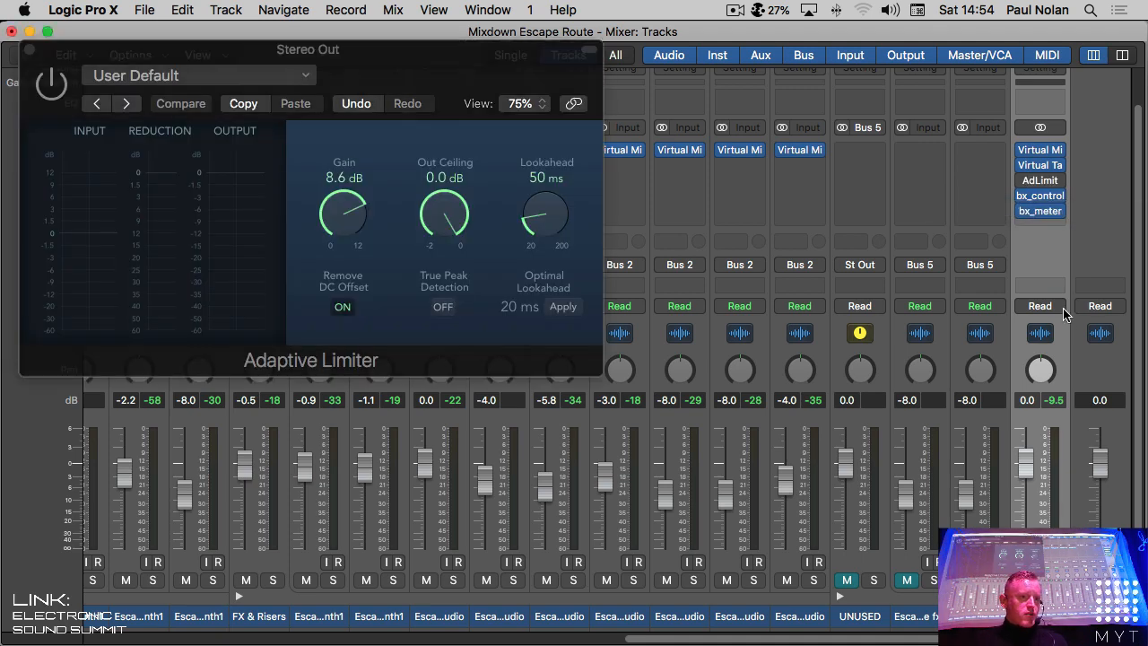
left_click(66, 93)
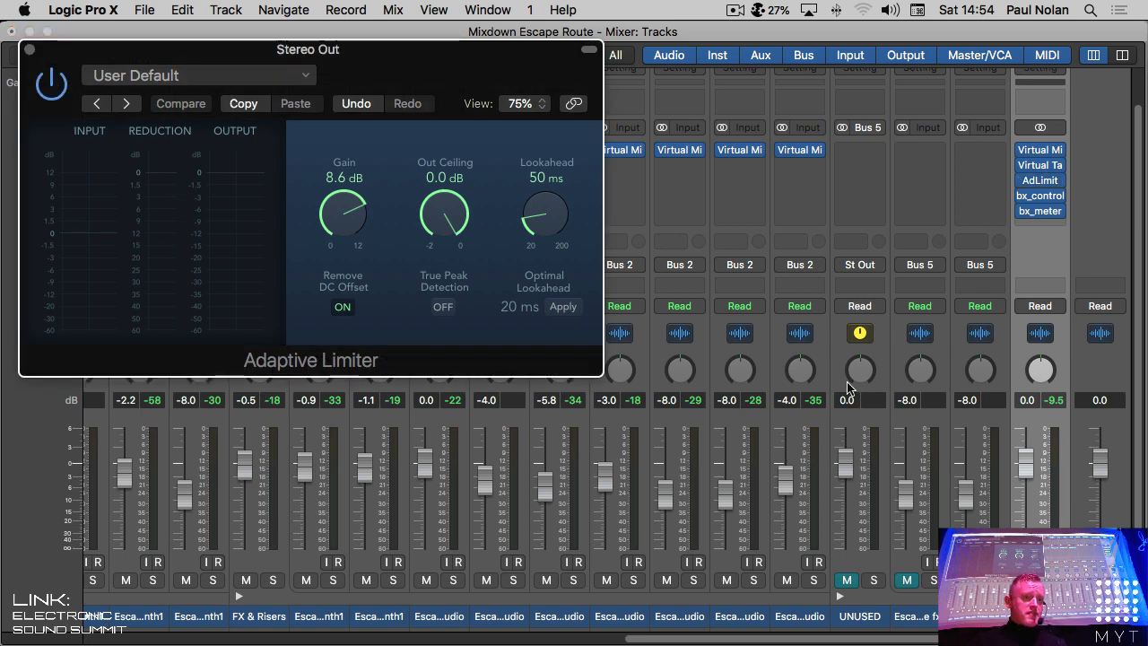
left_click_drag(1025, 462, 1025, 489)
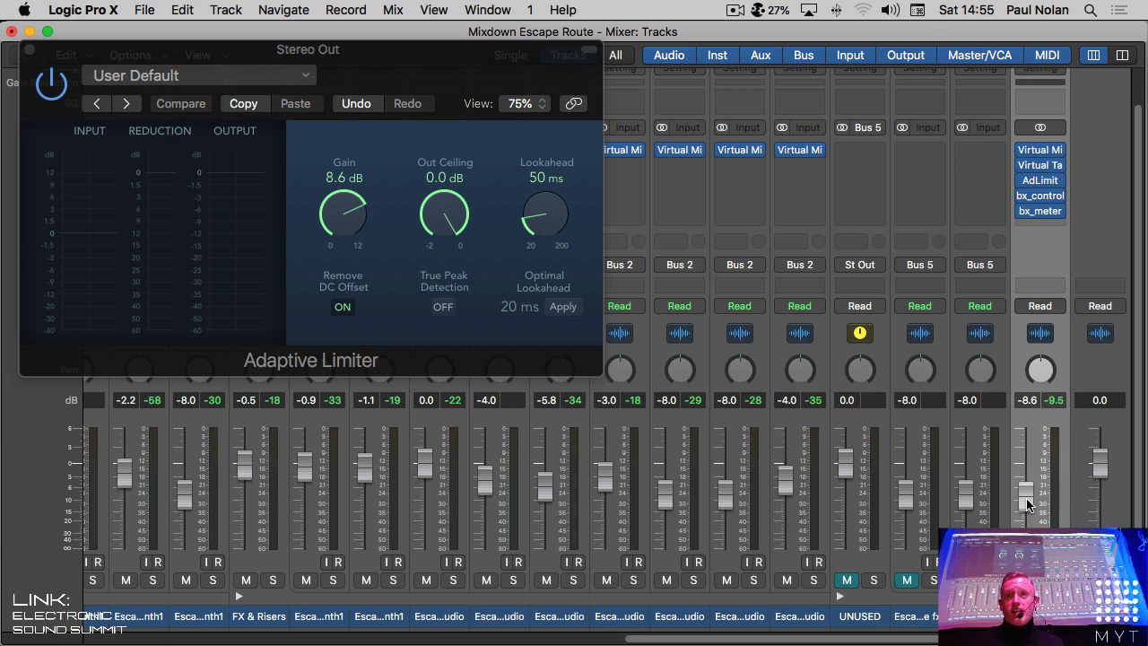
key("space")
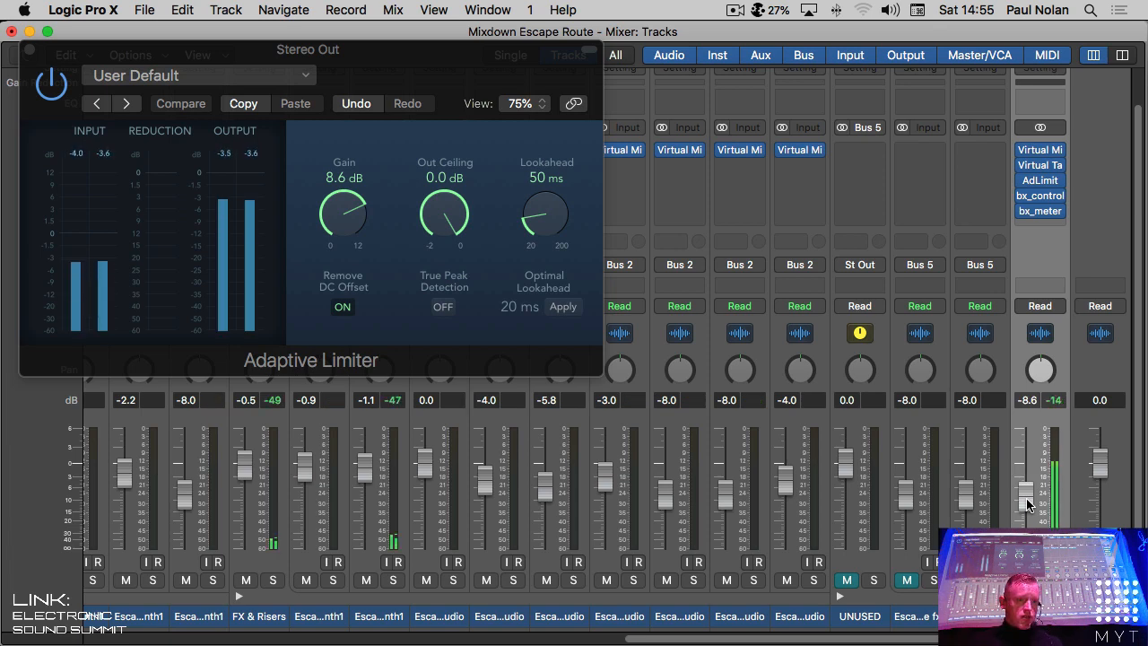
Step: Raise the Stereo Out fader back to 0.1 dB, bypass the Adaptive Limiter, and close its plug-in window
left_click_drag(1027, 504, 1036, 433)
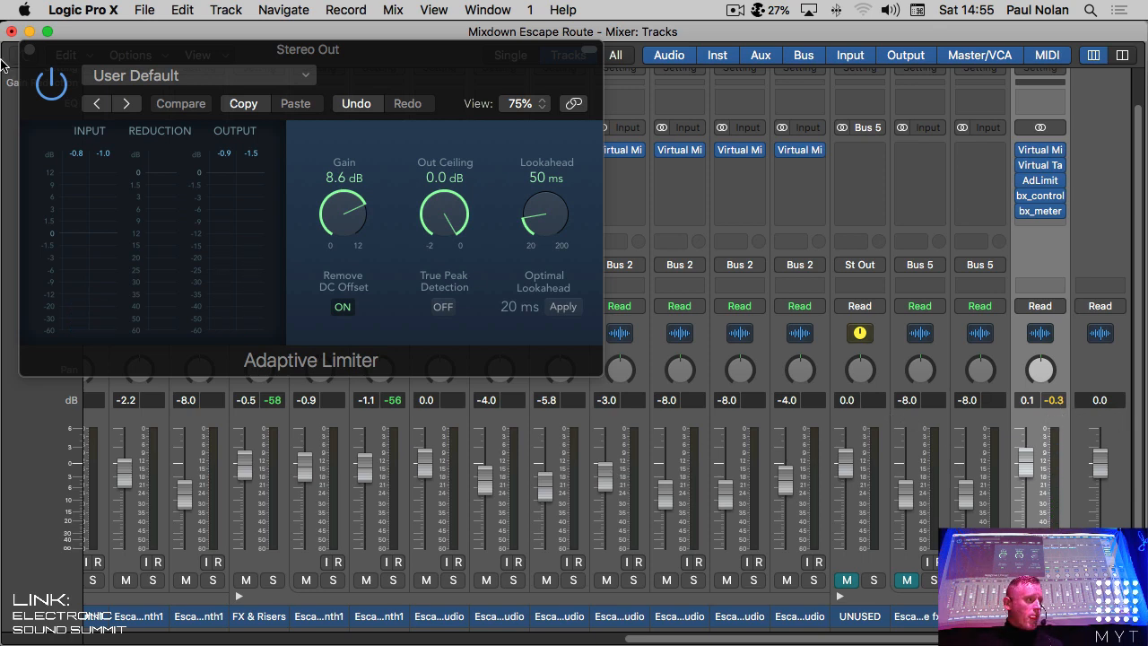
left_click(30, 54)
left_click(29, 51)
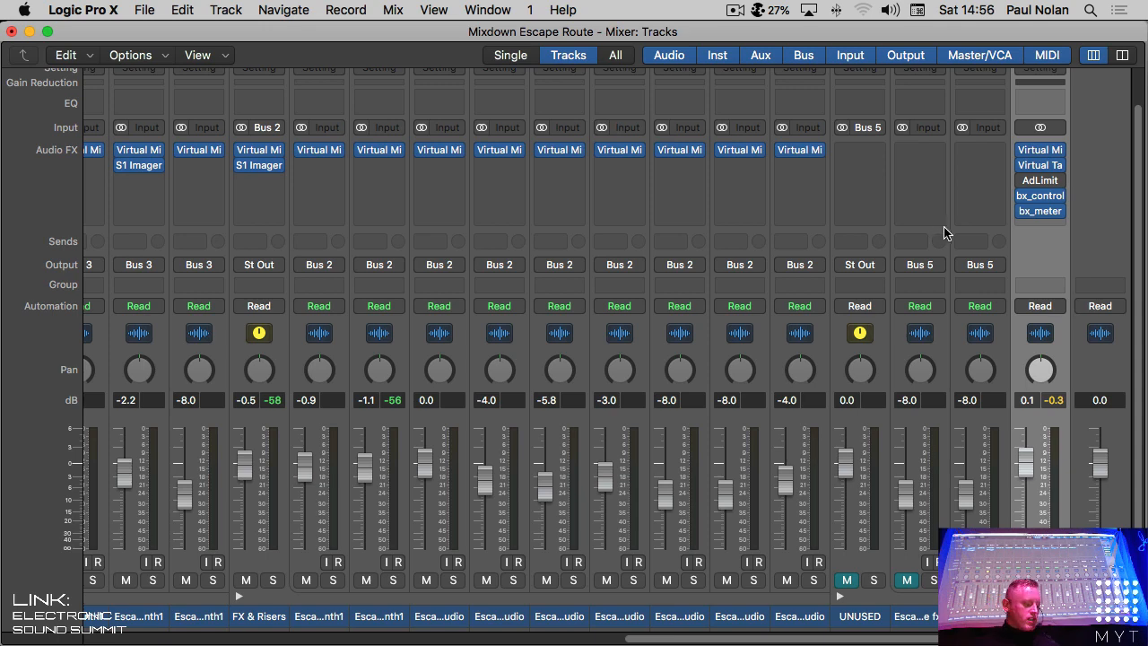
Step: Switch to Chrome and look over the Mixdown Mastery presale page, from the launch countdown to the course price and back
key("super+Tab")
key("super+Tab")
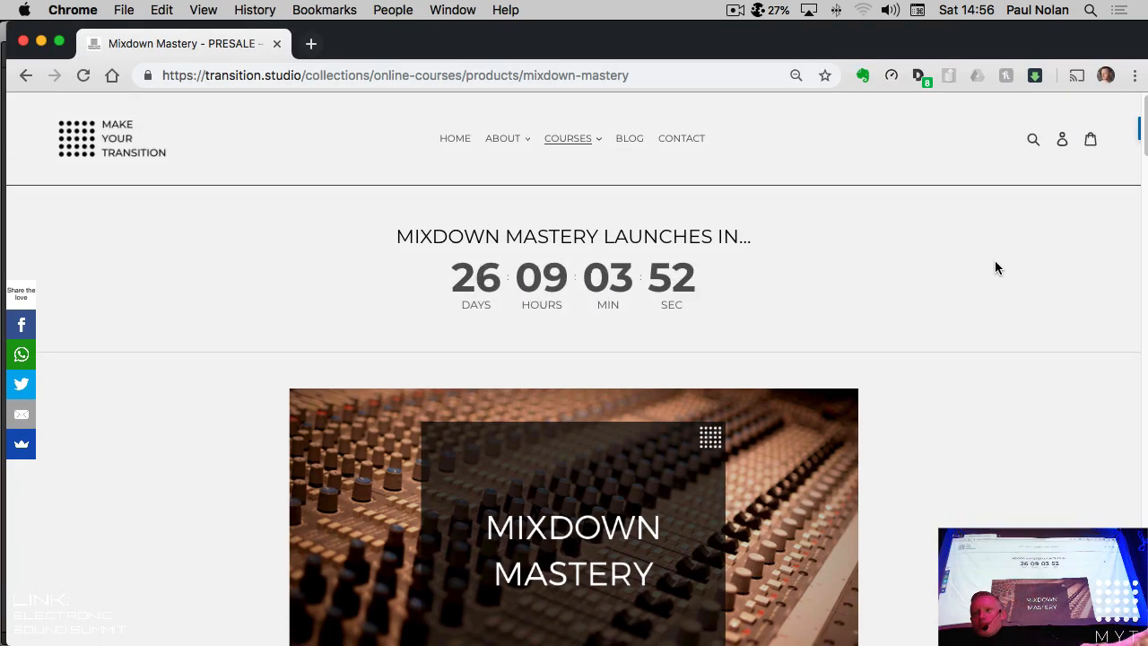
scroll(990, 264, "down", 5)
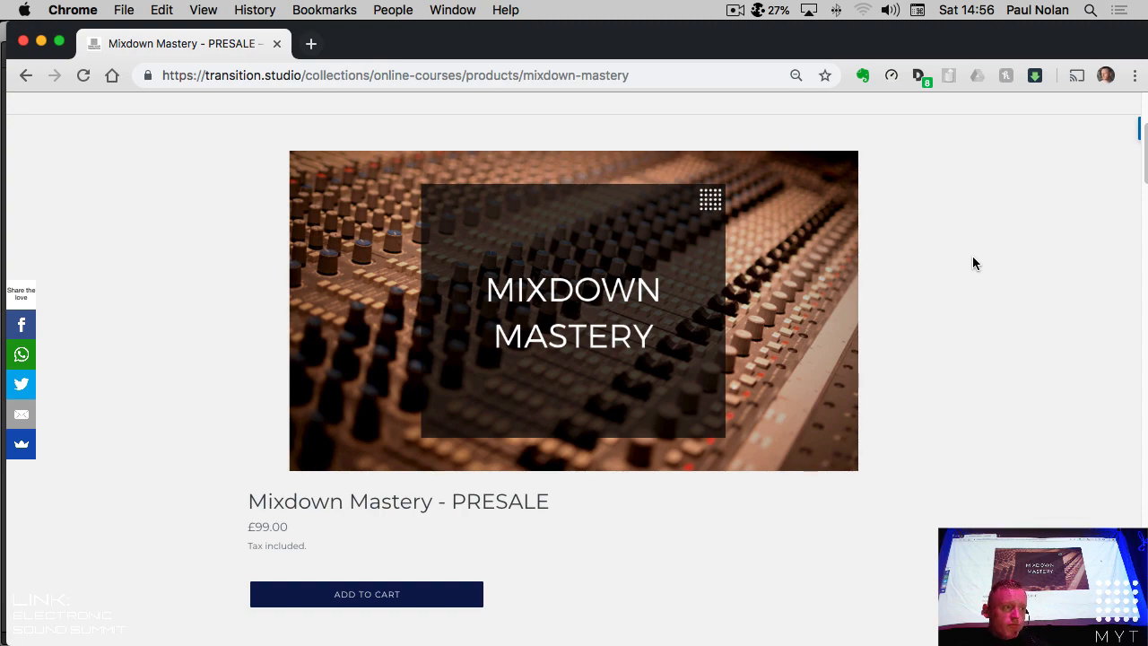
scroll(975, 257, "up", 5)
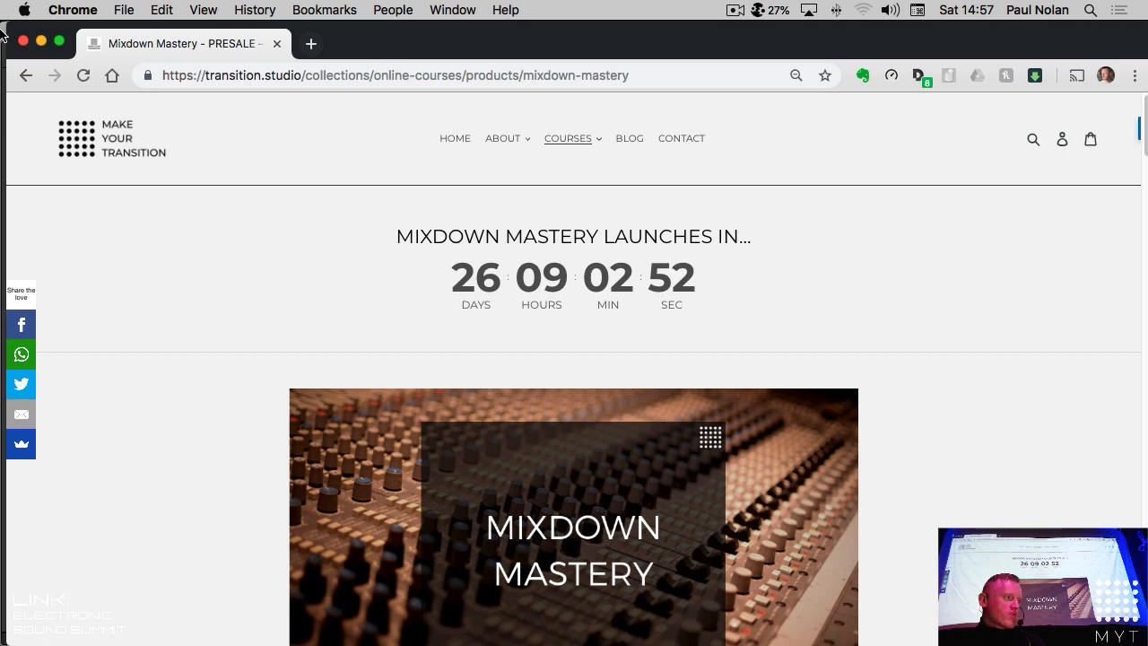
left_click(24, 10)
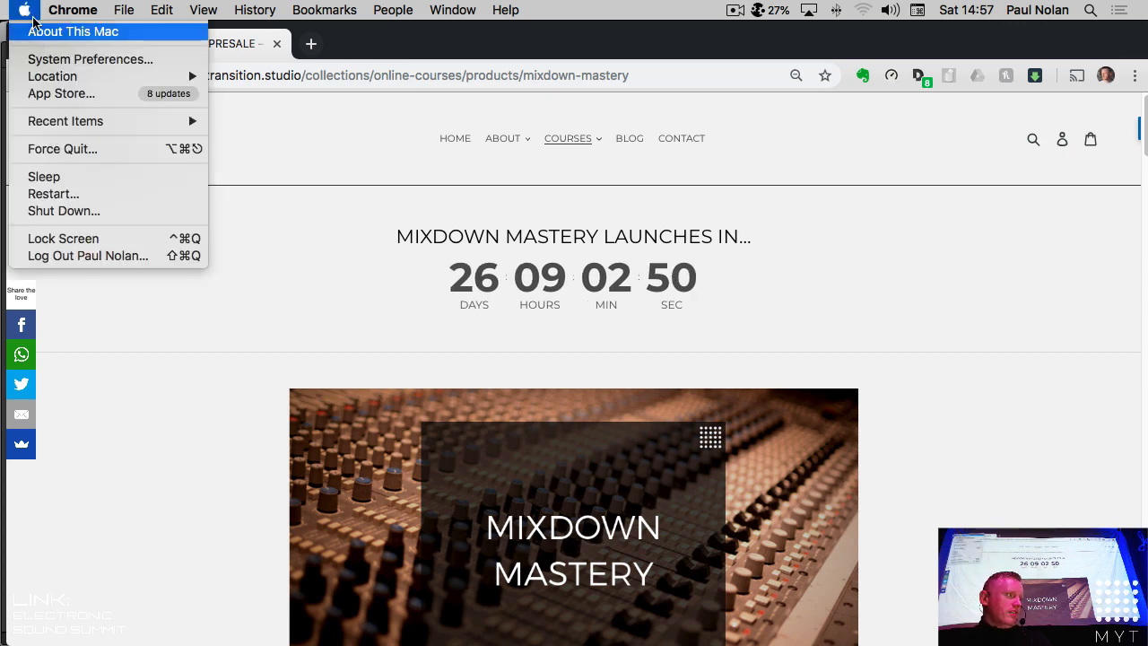
left_click(26, 12)
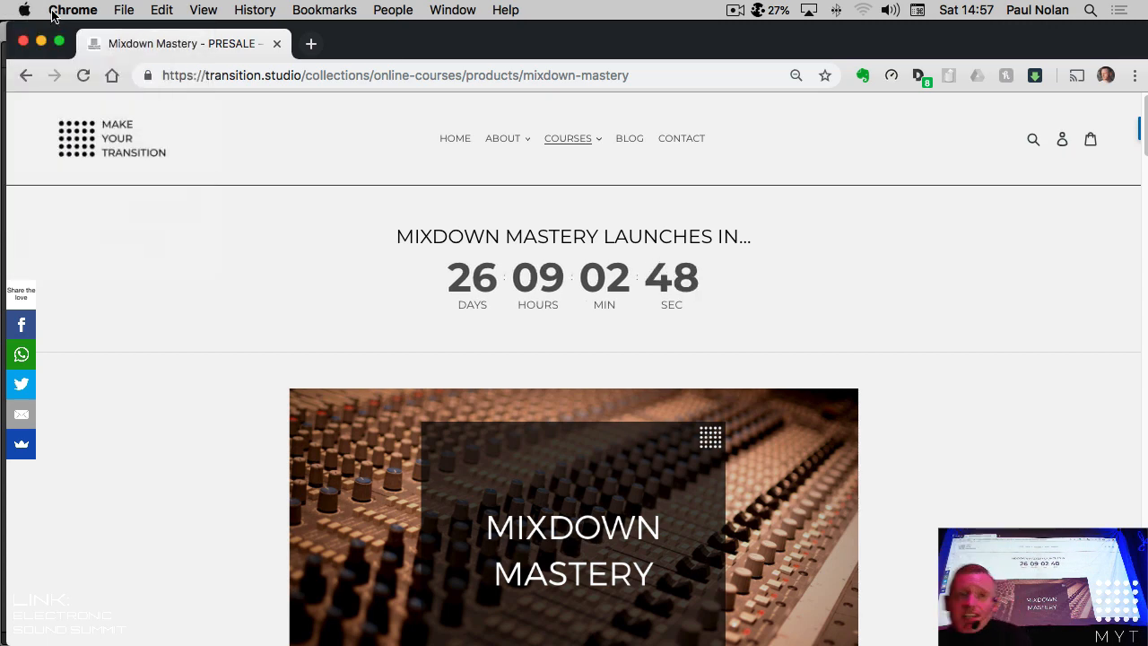